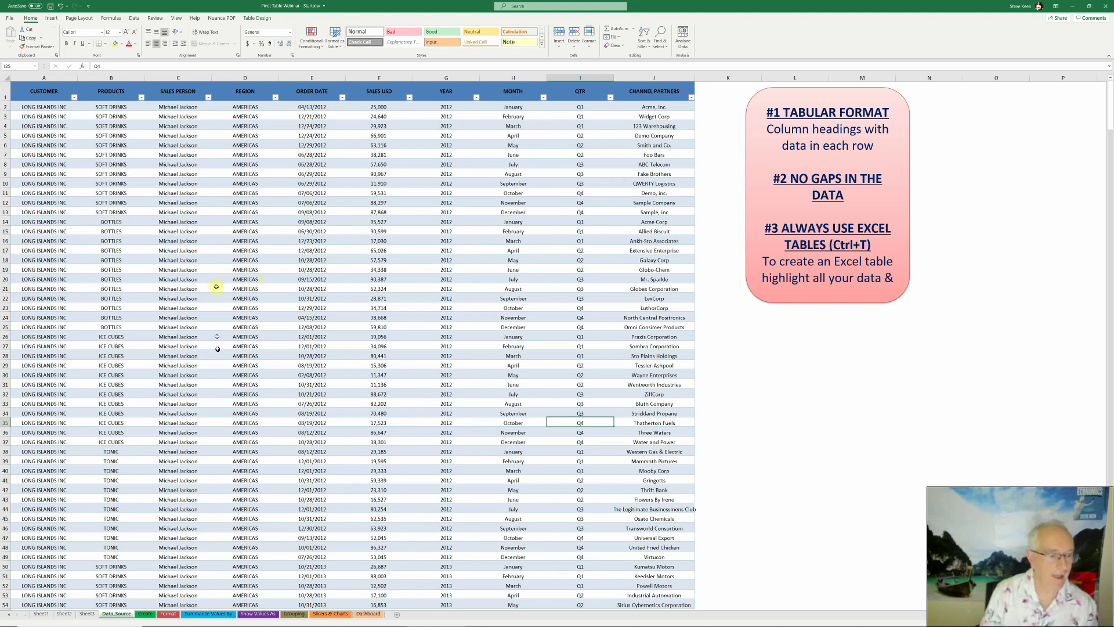
# Examine the source table's columns, including SALES PERSON, SALES USD, ORDER DATE, YEAR, MONTH and QTR.
pyautogui.click(180, 115)
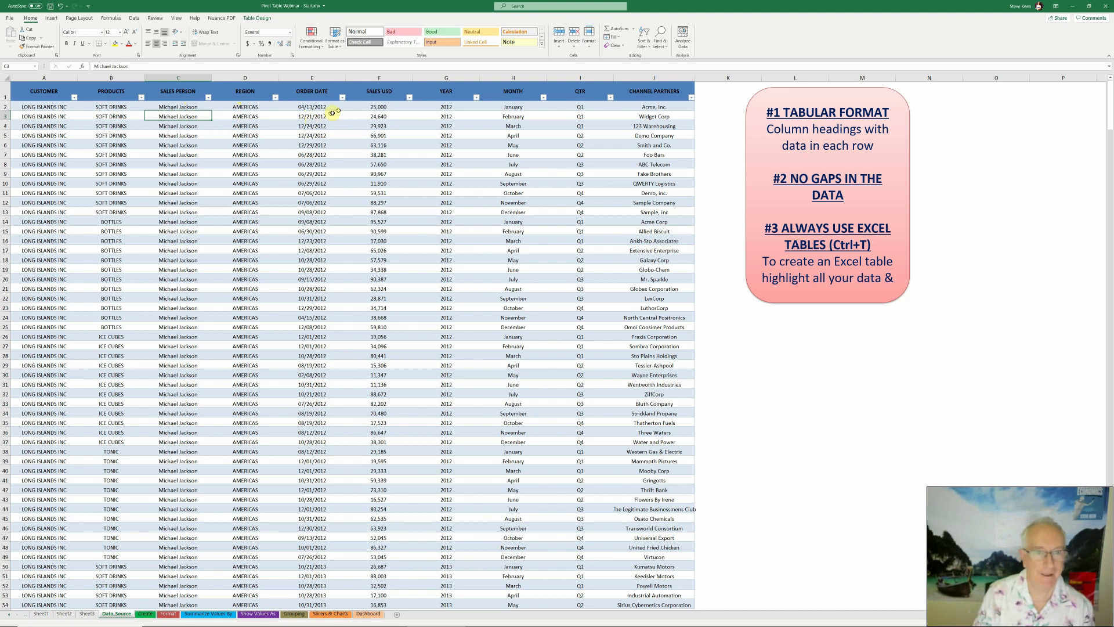
pyautogui.click(379, 74)
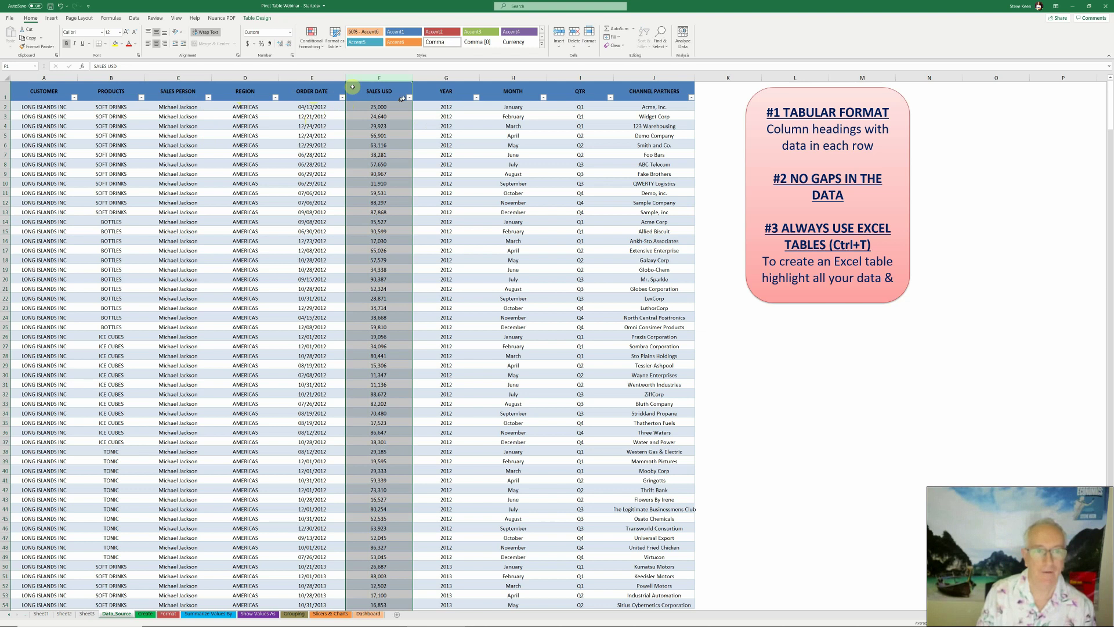
pyautogui.click(312, 90)
pyautogui.click(453, 90)
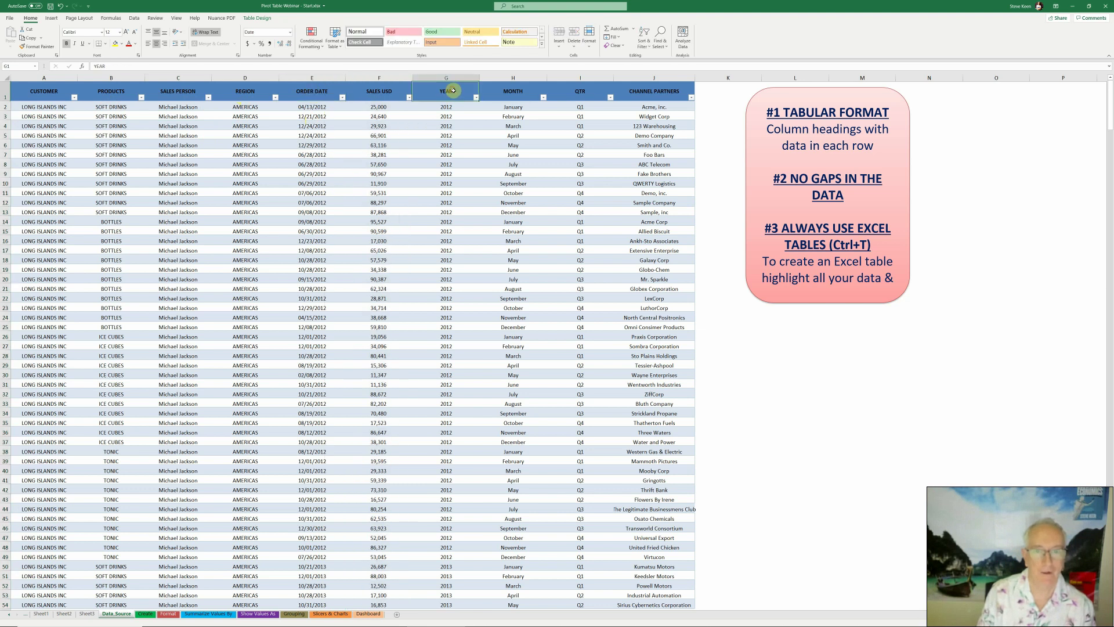
pyautogui.click(517, 91)
pyautogui.click(571, 89)
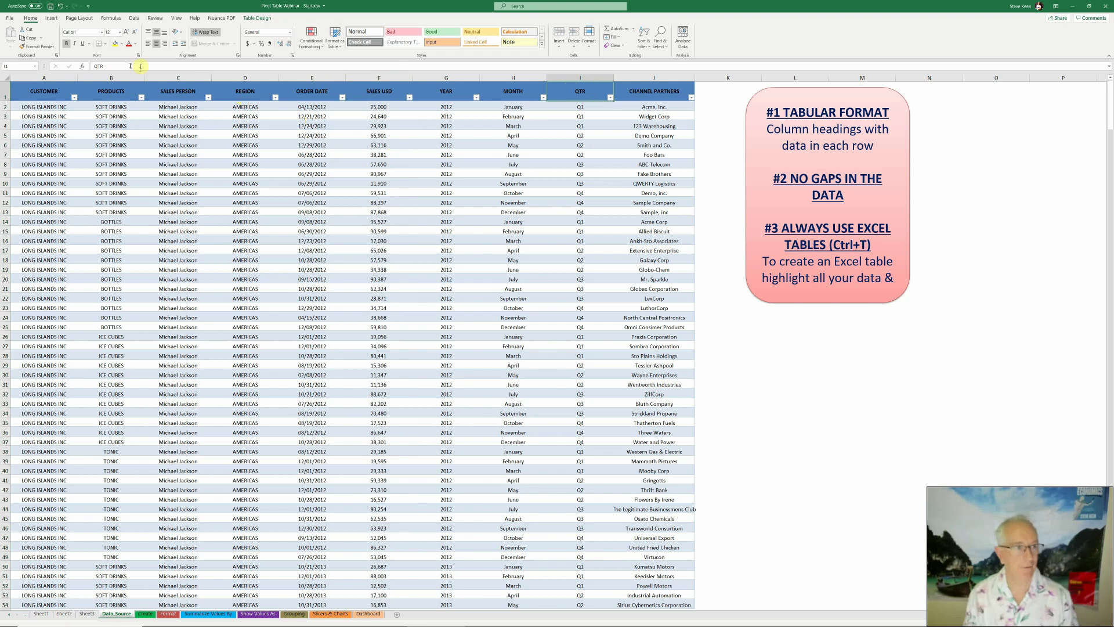
# Create a PivotTable from Table1 on a new worksheet.
pyautogui.click(51, 19)
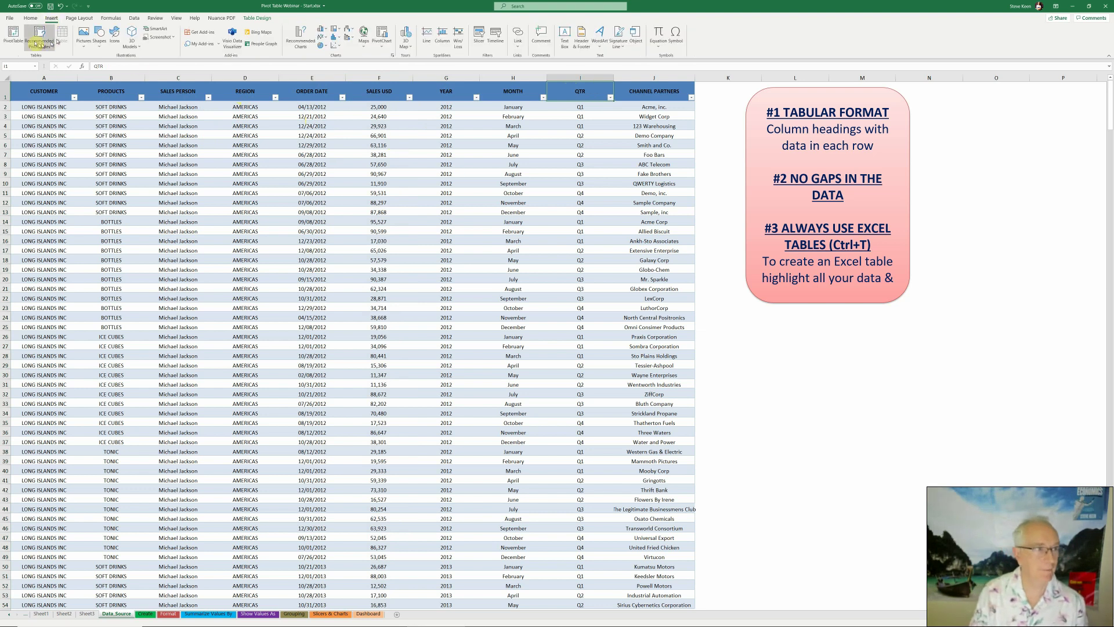
pyautogui.click(12, 36)
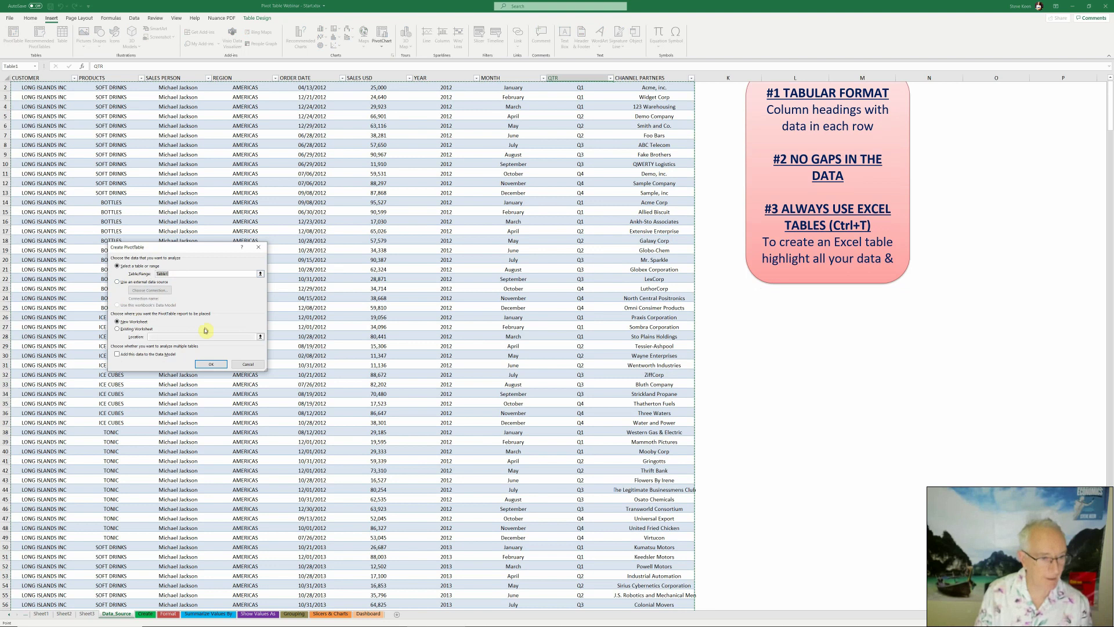
pyautogui.click(197, 365)
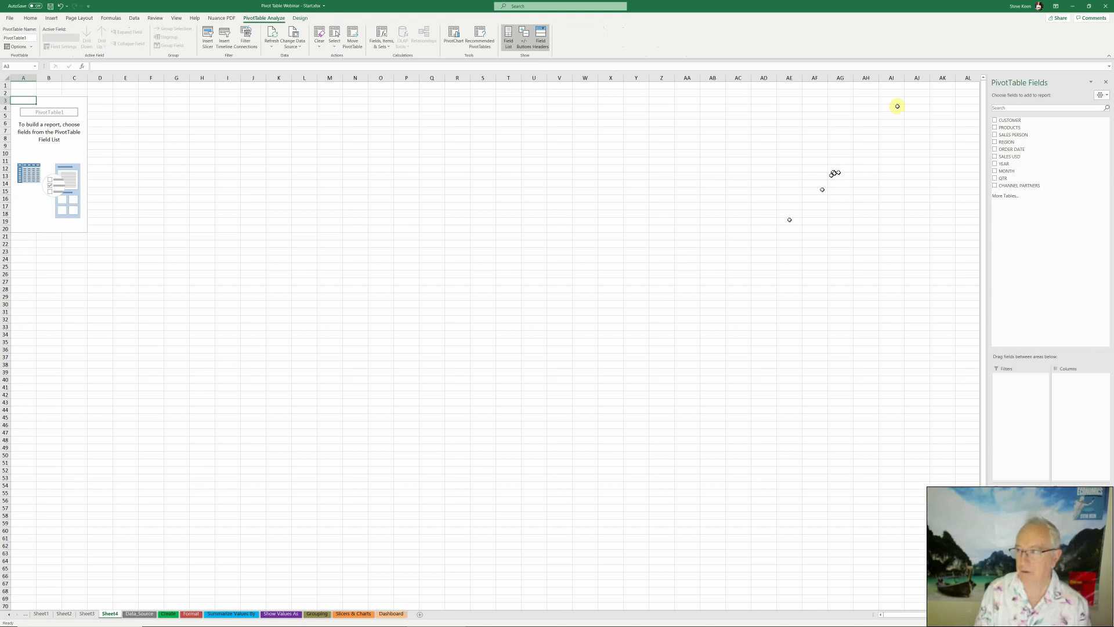
# Shrink the workbook to a smaller window, add SALES USD to the PivotTable values and summarize it by Sum.
pyautogui.click(1091, 9)
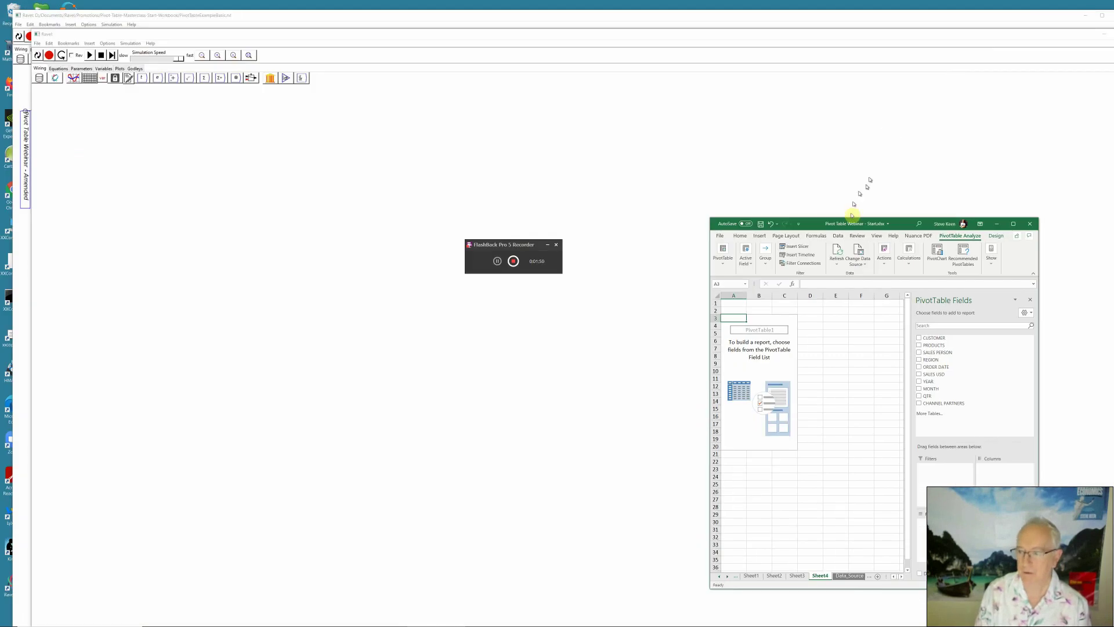
pyautogui.moveTo(851, 220); pyautogui.dragTo(272, 75)
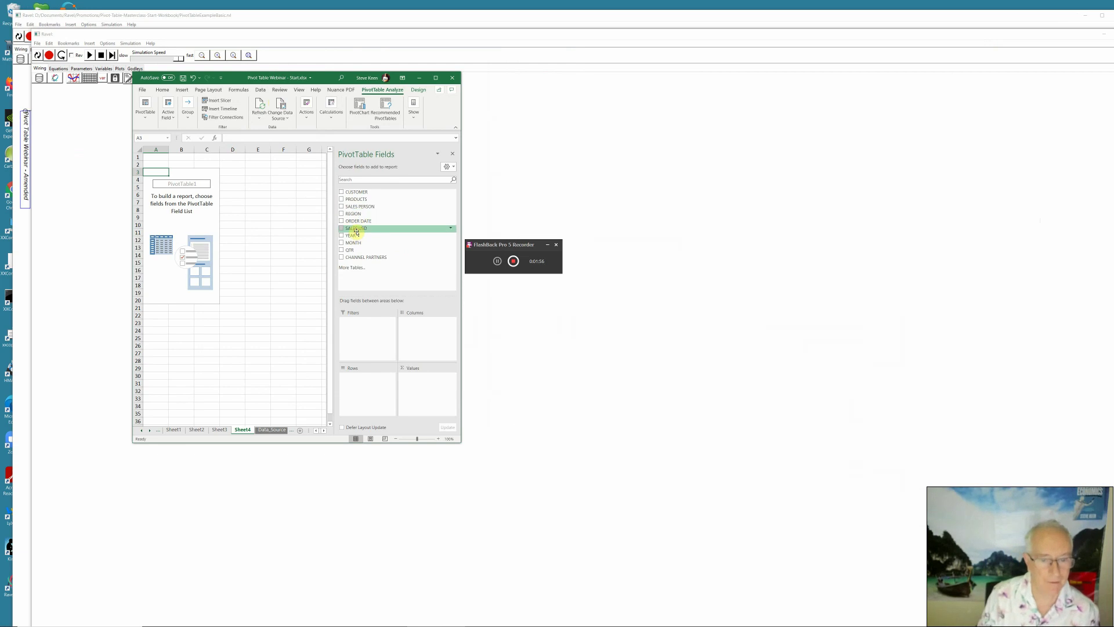
pyautogui.moveTo(355, 231); pyautogui.dragTo(429, 381)
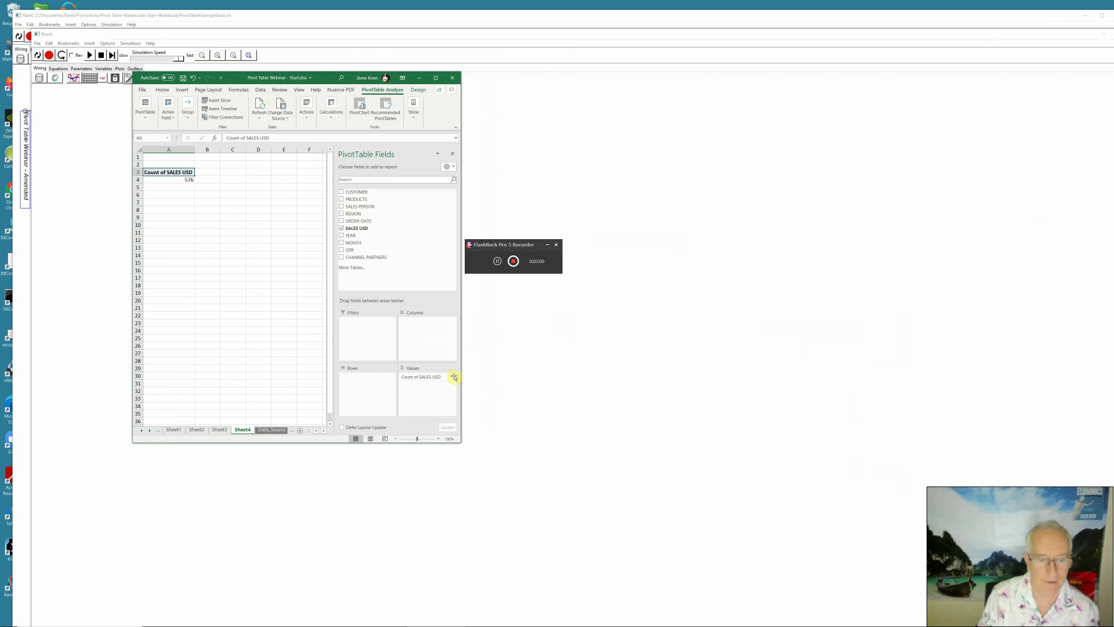
pyautogui.click(452, 376)
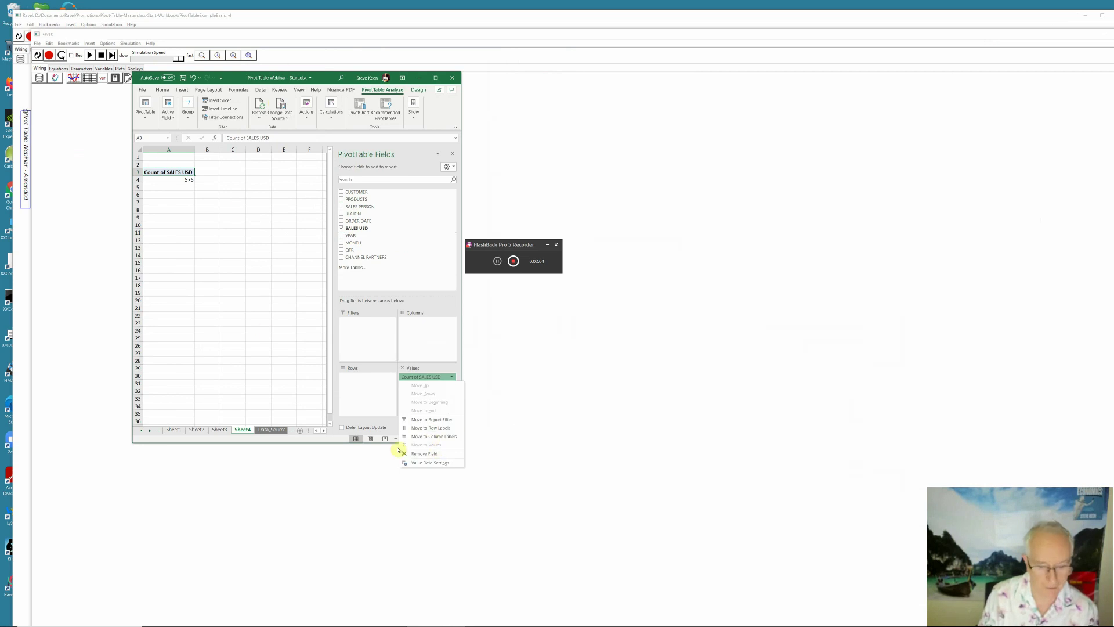
pyautogui.click(413, 463)
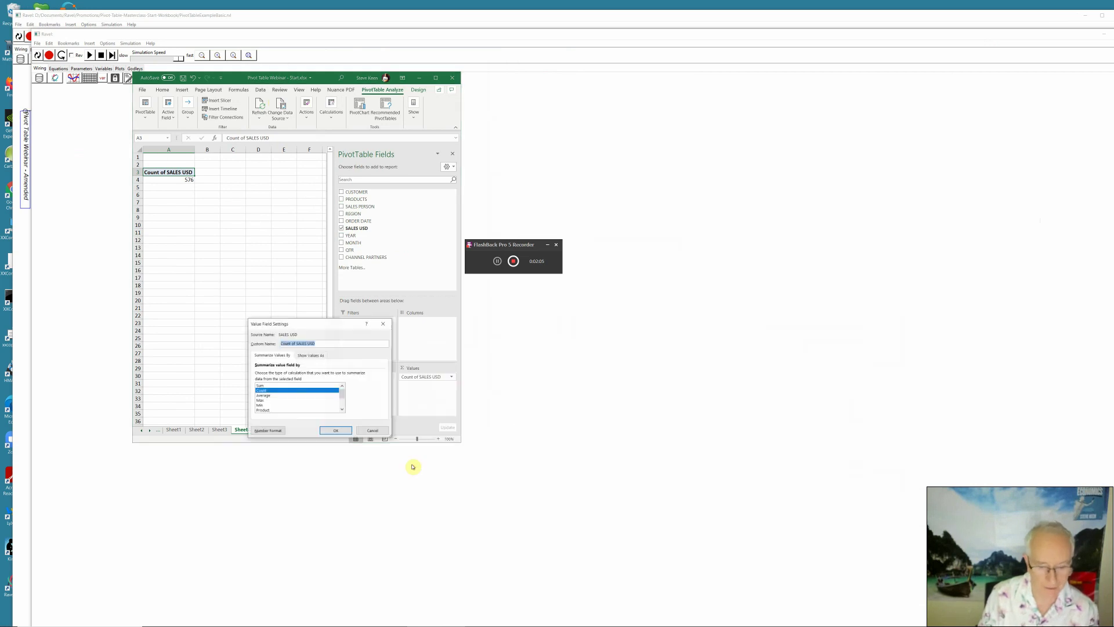
pyautogui.click(294, 385)
pyautogui.click(334, 430)
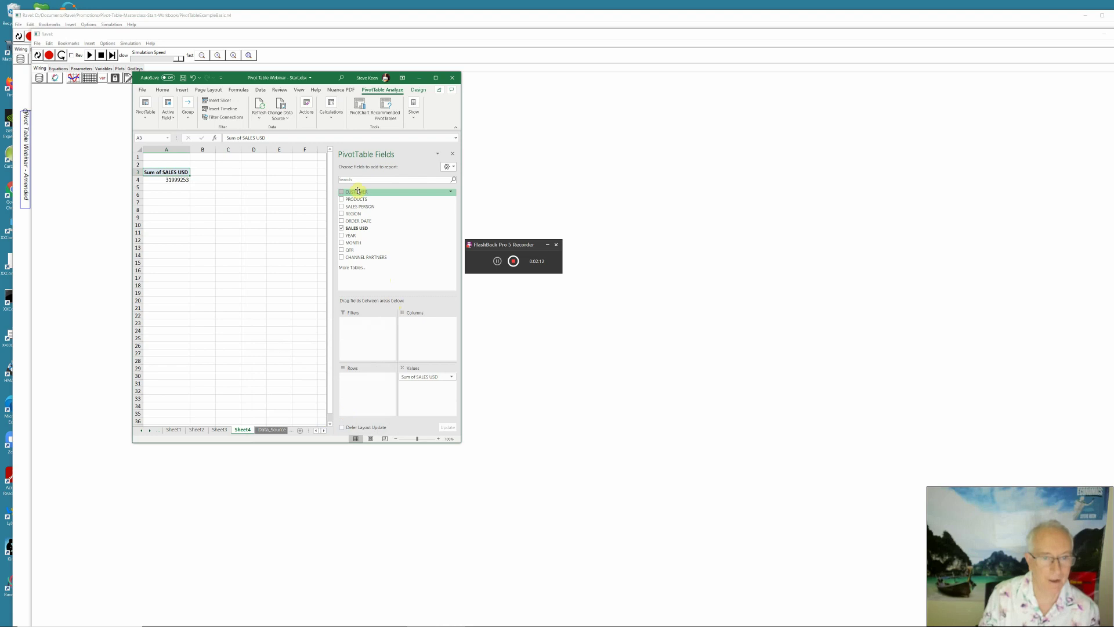
# Place PRODUCTS in the PivotTable columns and SALES PERSON in the rows, and widen the window to fit the report.
pyautogui.moveTo(351, 199); pyautogui.dragTo(414, 333)
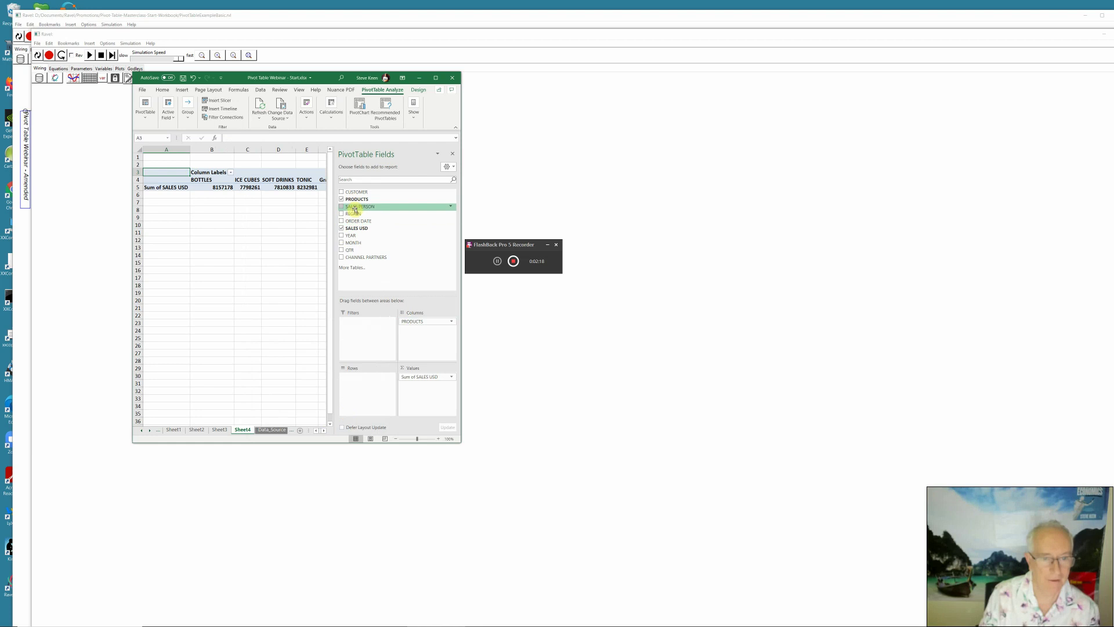
pyautogui.moveTo(353, 206); pyautogui.dragTo(355, 382)
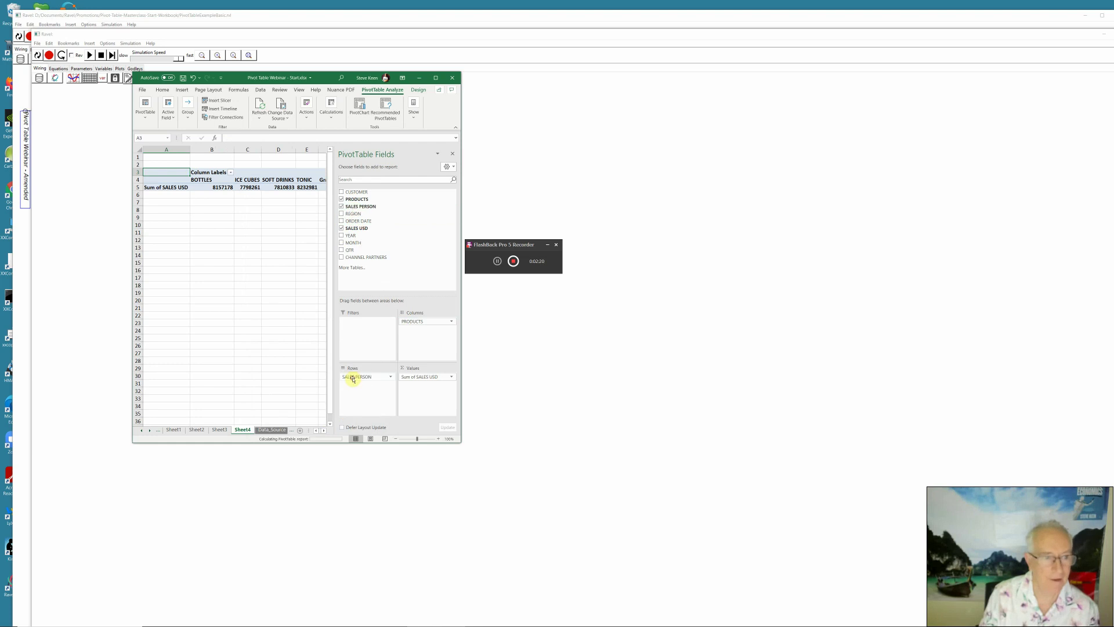
pyautogui.moveTo(458, 440); pyautogui.dragTo(523, 433)
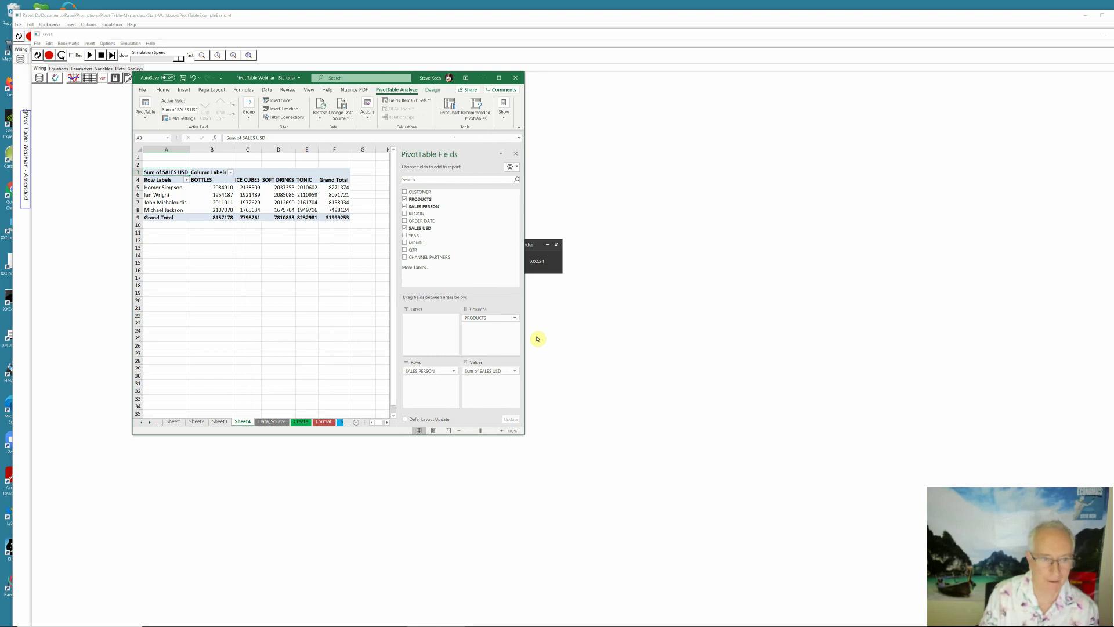
# Switch to Ravel and load the file Pivot Table Webinar - Amended.csv into a new data import.
pyautogui.click(583, 341)
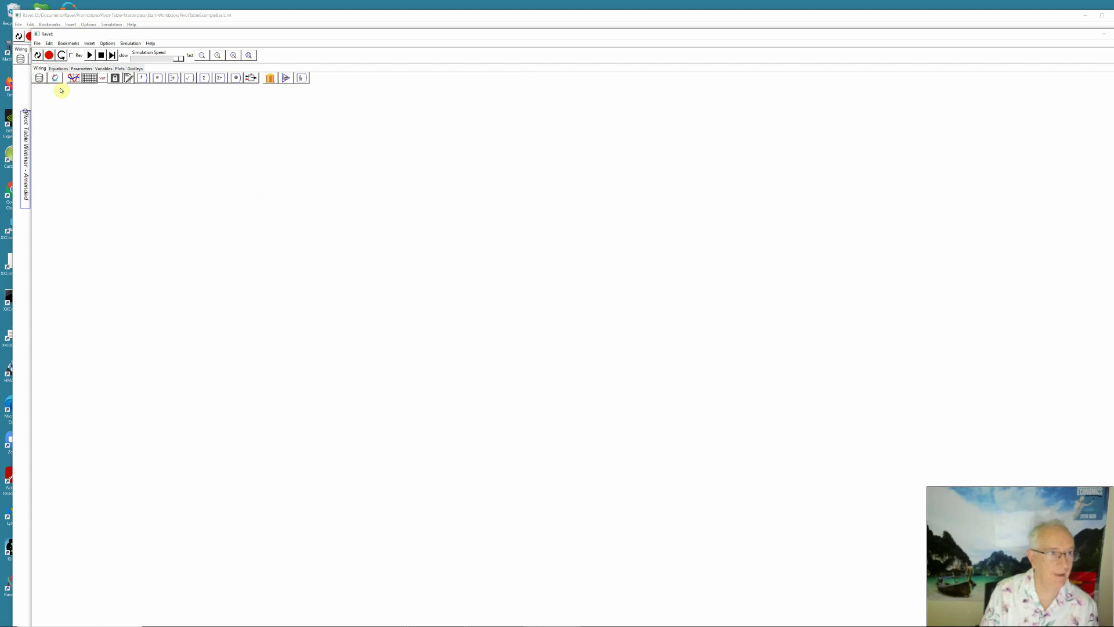
pyautogui.click(101, 79)
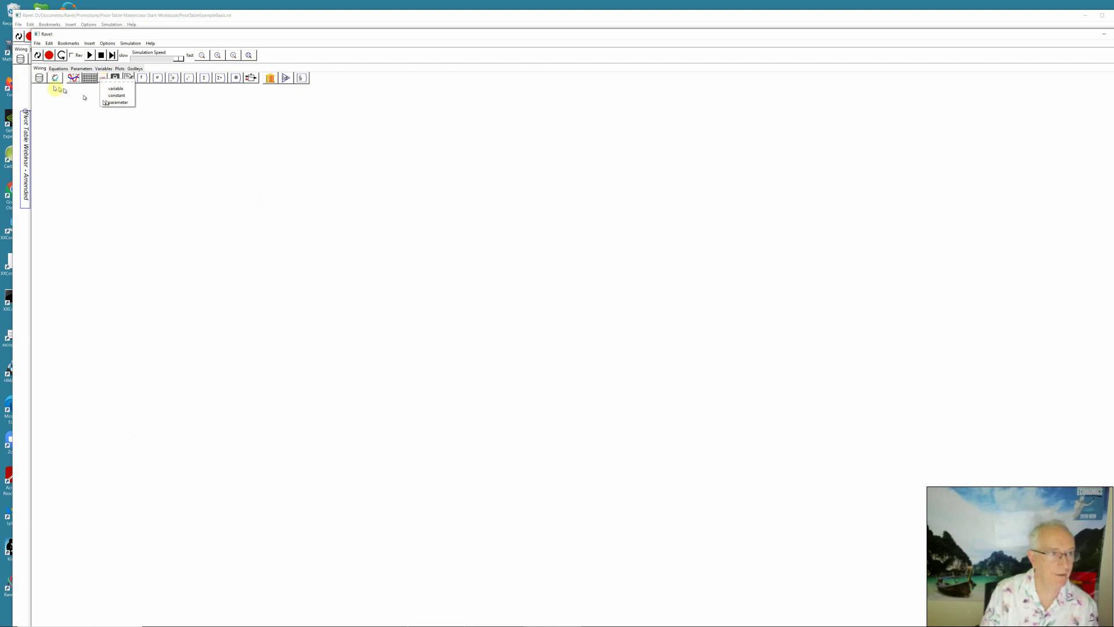
pyautogui.click(43, 101)
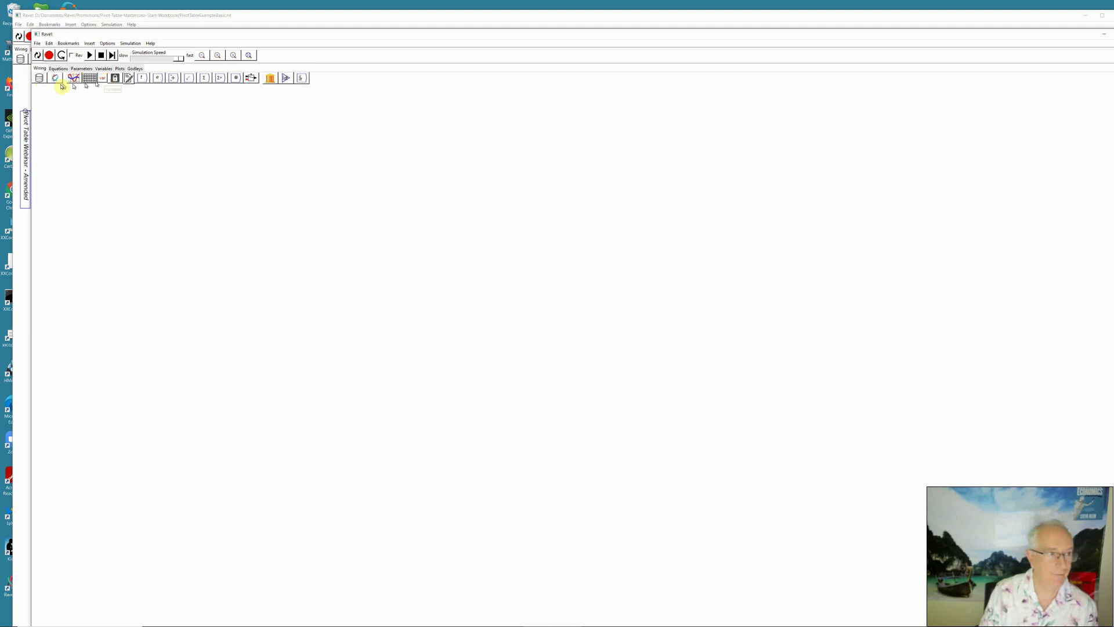
pyautogui.click(39, 78)
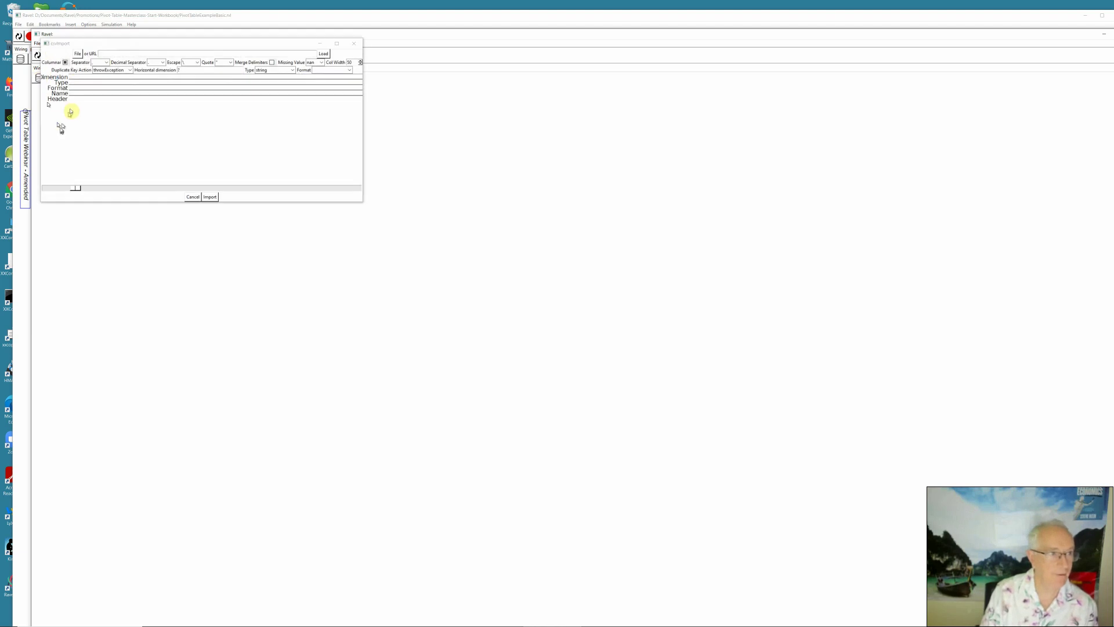
pyautogui.click(75, 55)
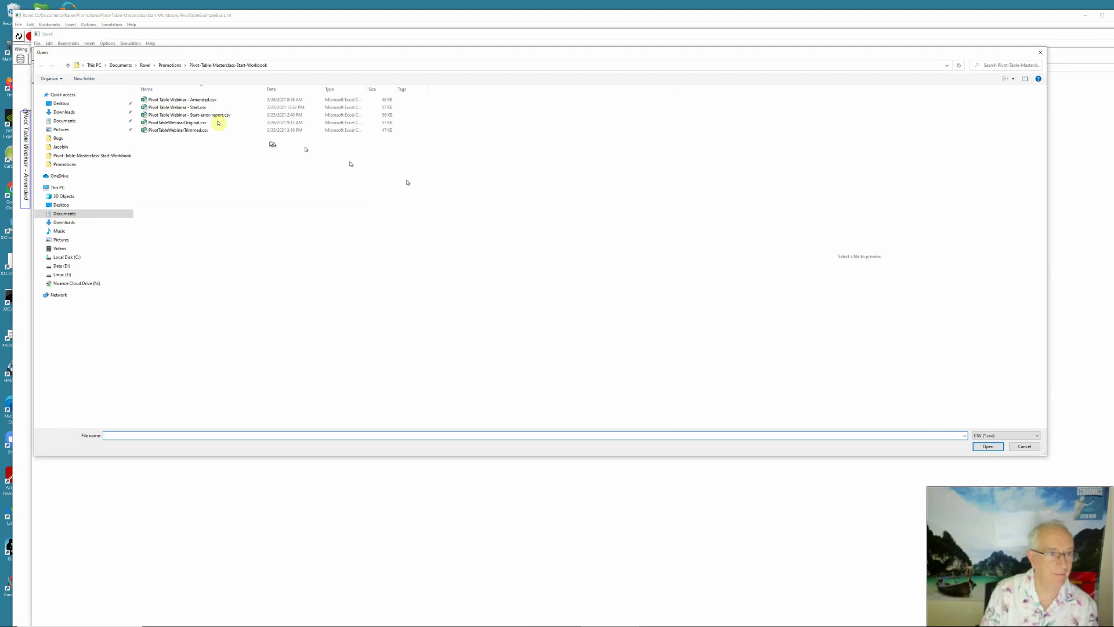
pyautogui.click(200, 99)
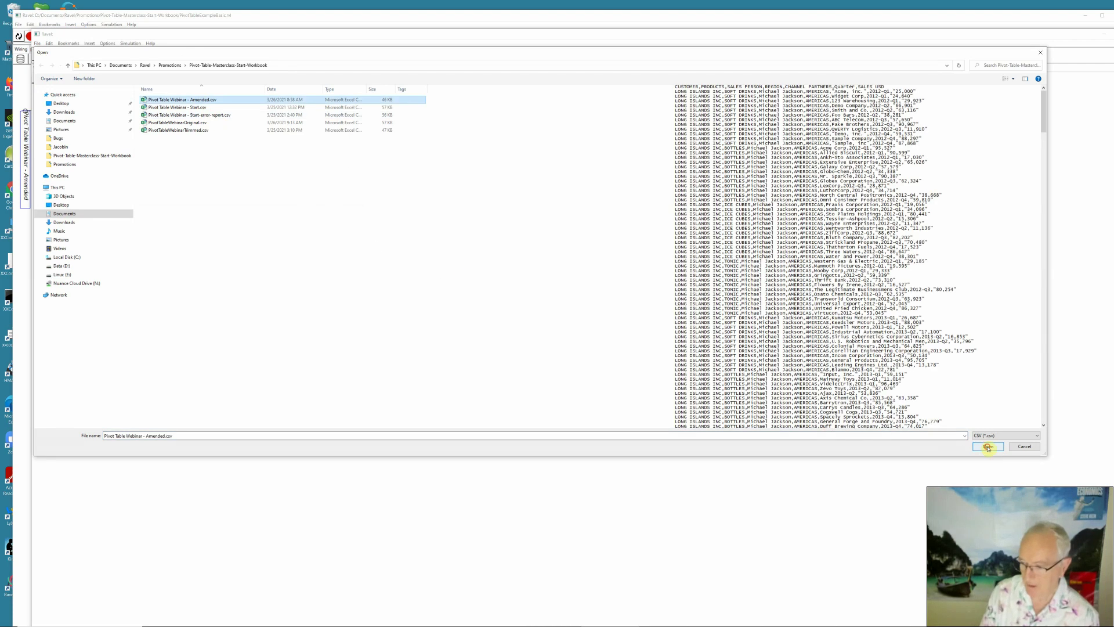
pyautogui.click(988, 447)
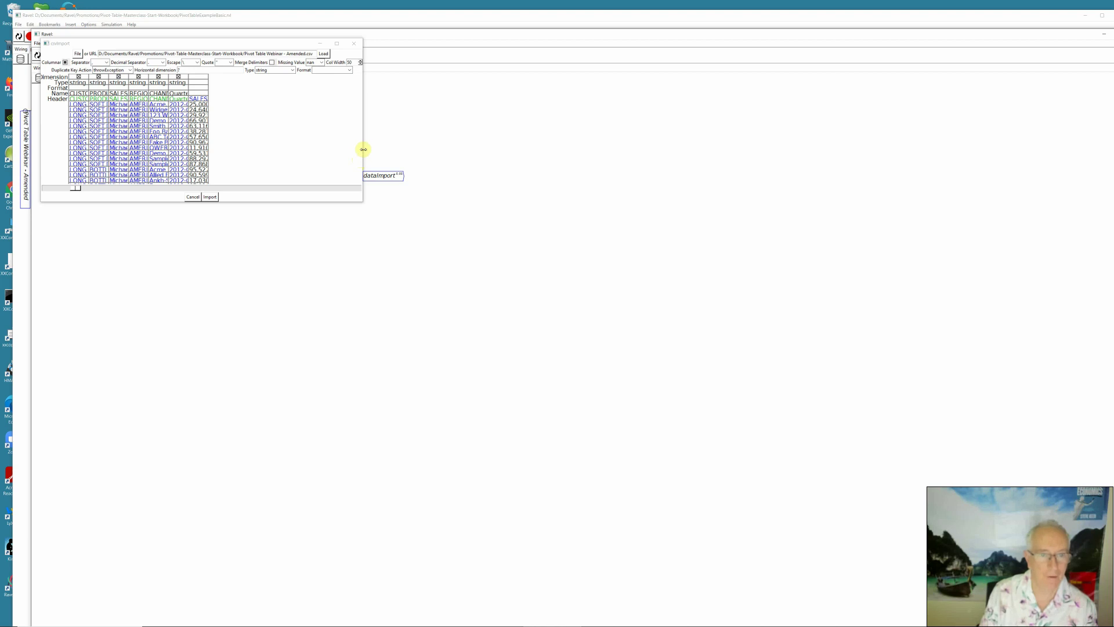
# Reposition the dataImport block on the canvas clear of the import dialog.
pyautogui.moveTo(380, 174); pyautogui.dragTo(368, 150)
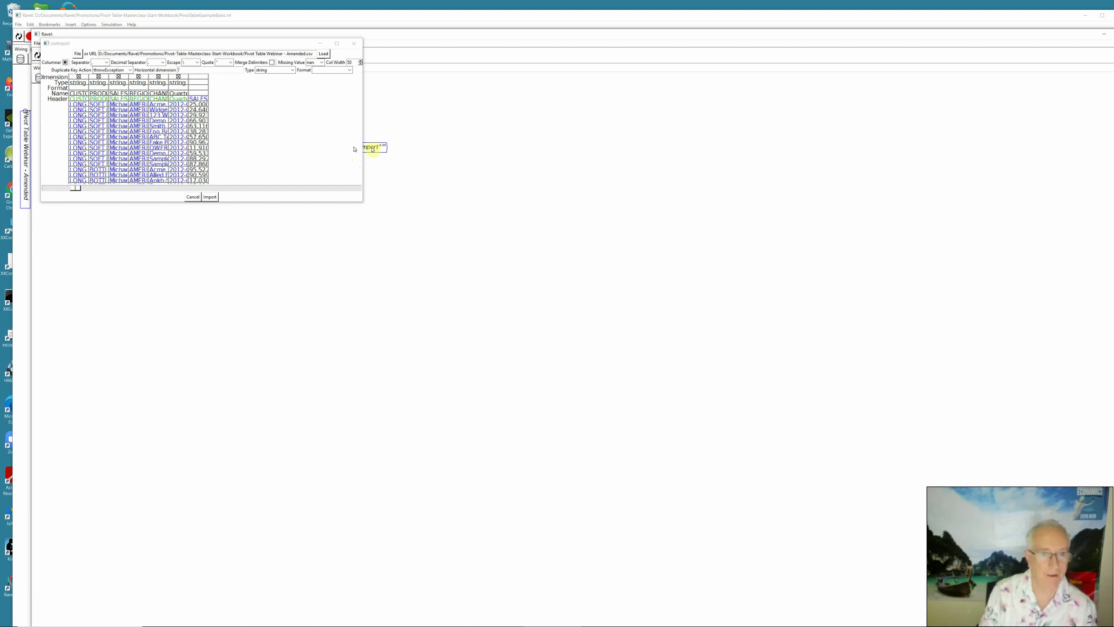
pyautogui.moveTo(367, 149); pyautogui.dragTo(373, 155)
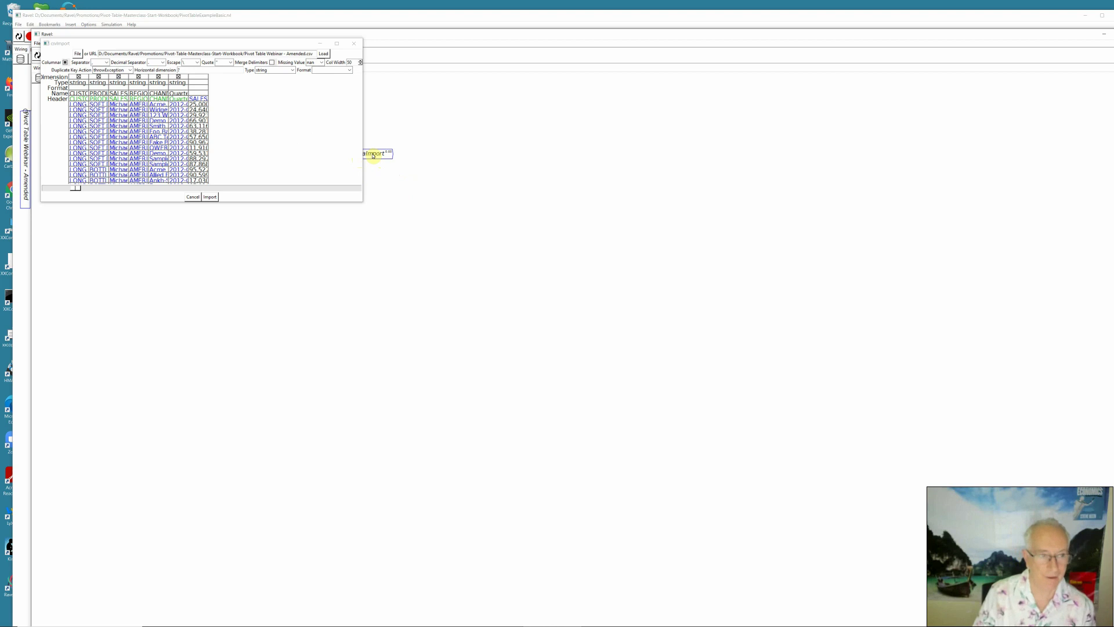
pyautogui.moveTo(373, 155); pyautogui.dragTo(370, 155)
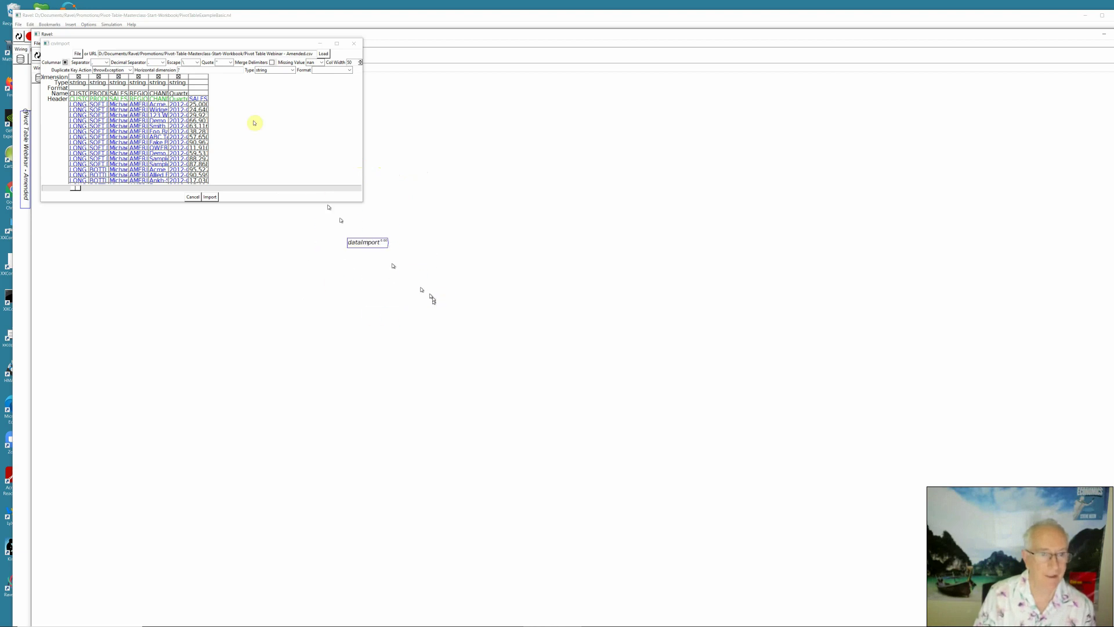
# Set the CSV preview's column width to 110 and enlarge the import dialog to show more rows and columns.
pyautogui.click(361, 61)
pyautogui.click(361, 61)
pyautogui.click(361, 61)
pyautogui.click(361, 61)
pyautogui.click(361, 61)
pyautogui.click(361, 61)
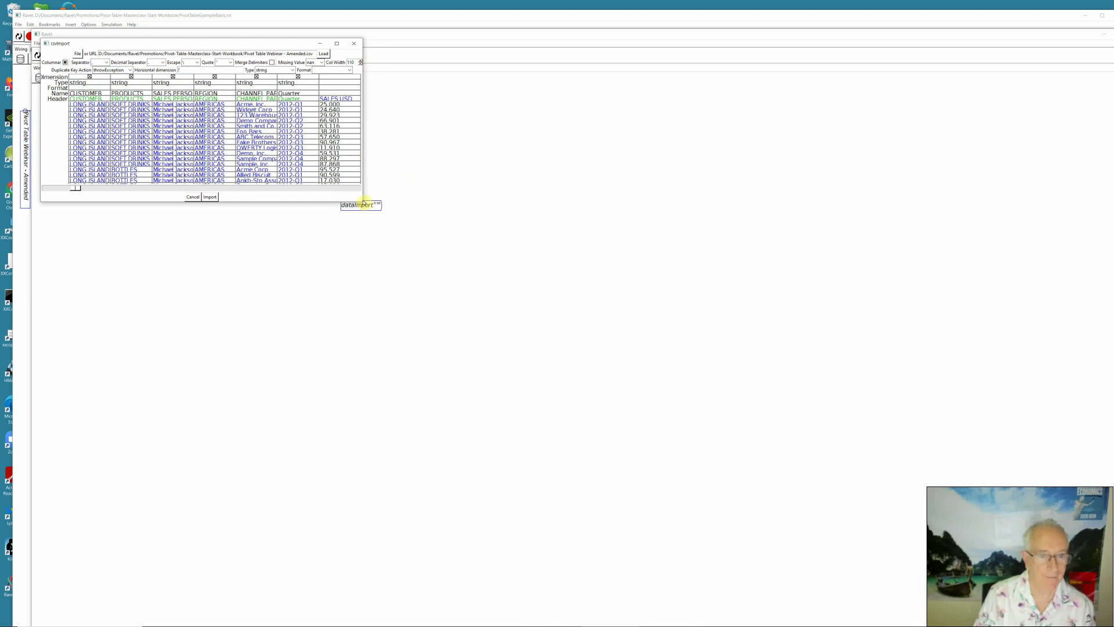
pyautogui.moveTo(362, 200); pyautogui.dragTo(510, 194)
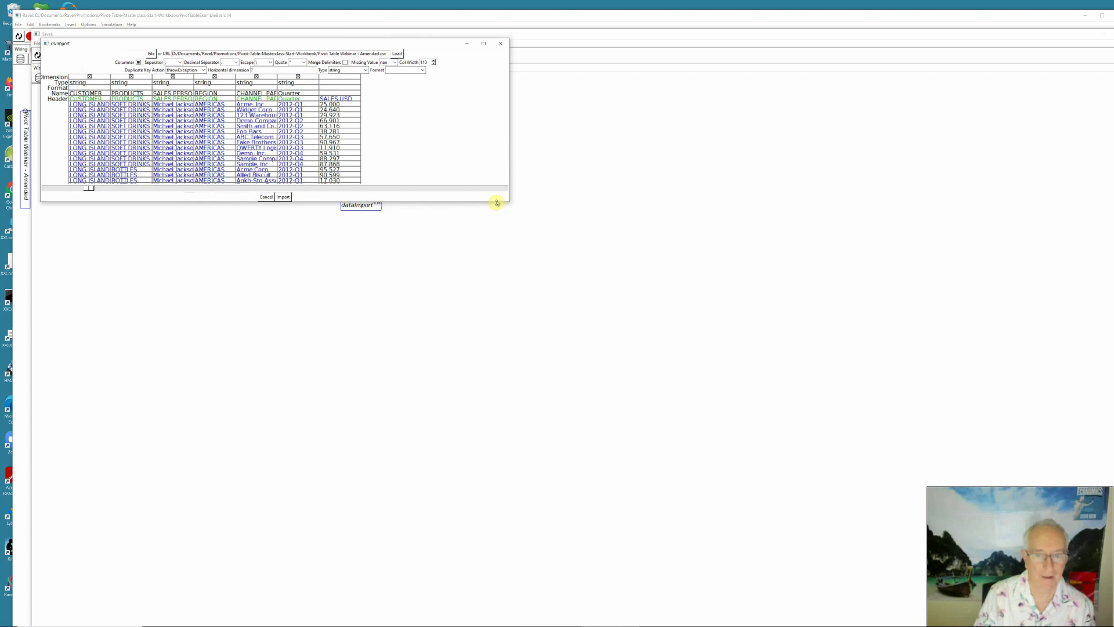
pyautogui.moveTo(496, 204); pyautogui.dragTo(483, 301)
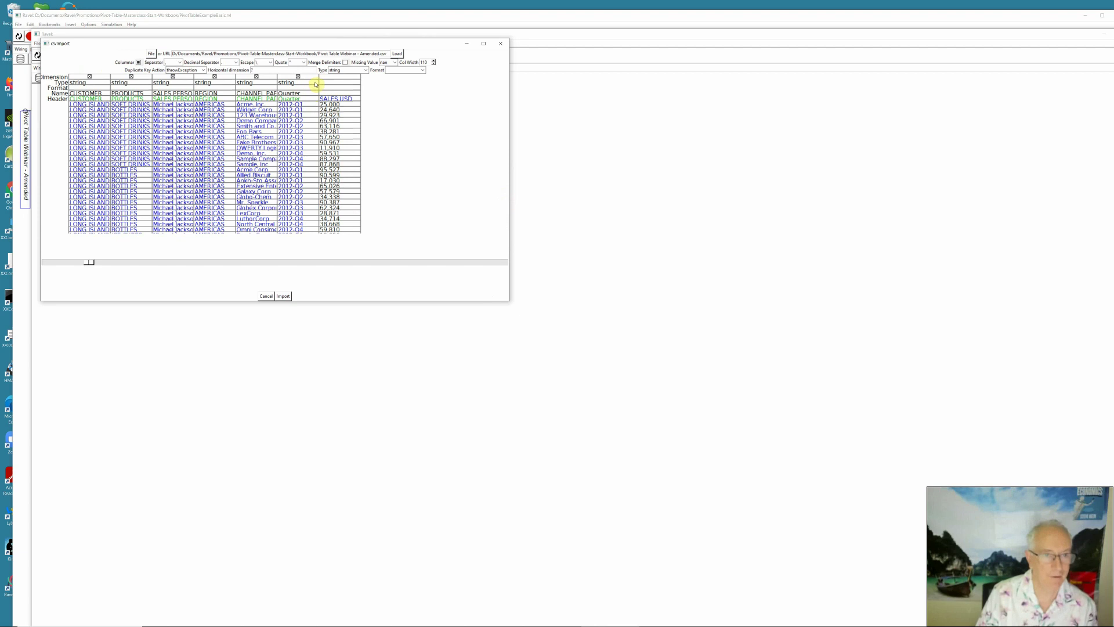
# Set the Quarter column's type to time and its format to %Y-Q%Q.
pyautogui.click(317, 85)
pyautogui.click(366, 97)
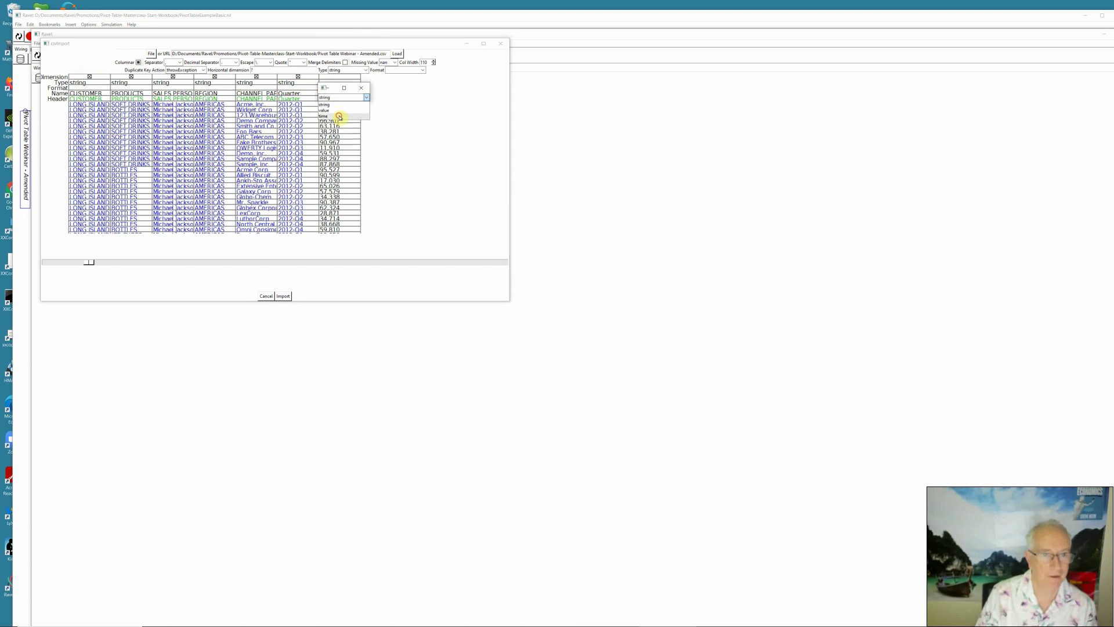
pyautogui.click(339, 117)
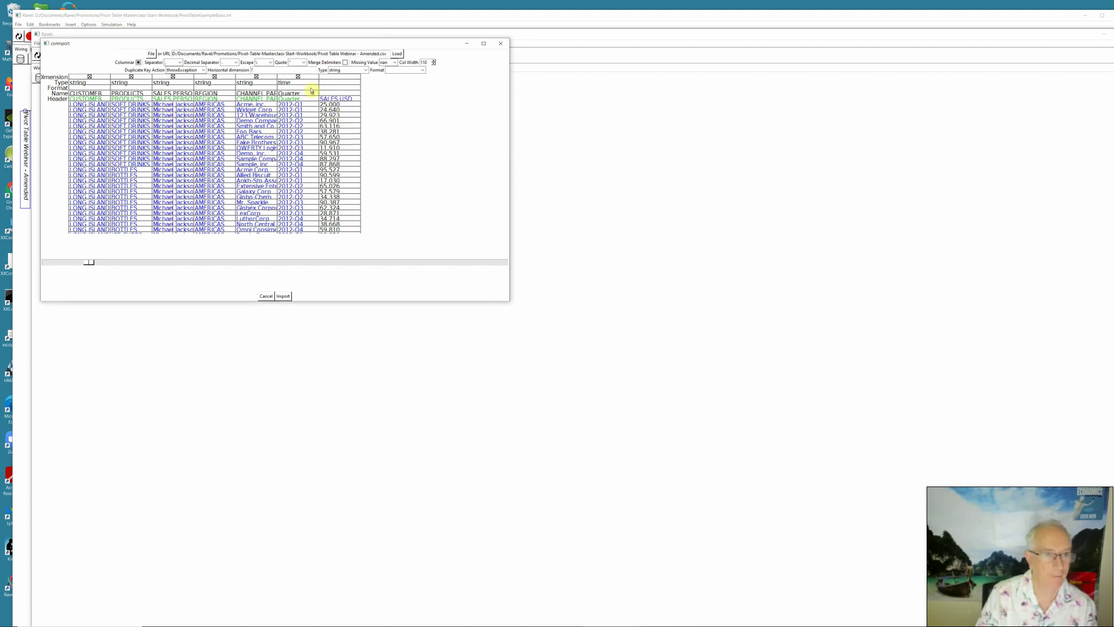
pyautogui.click(312, 88)
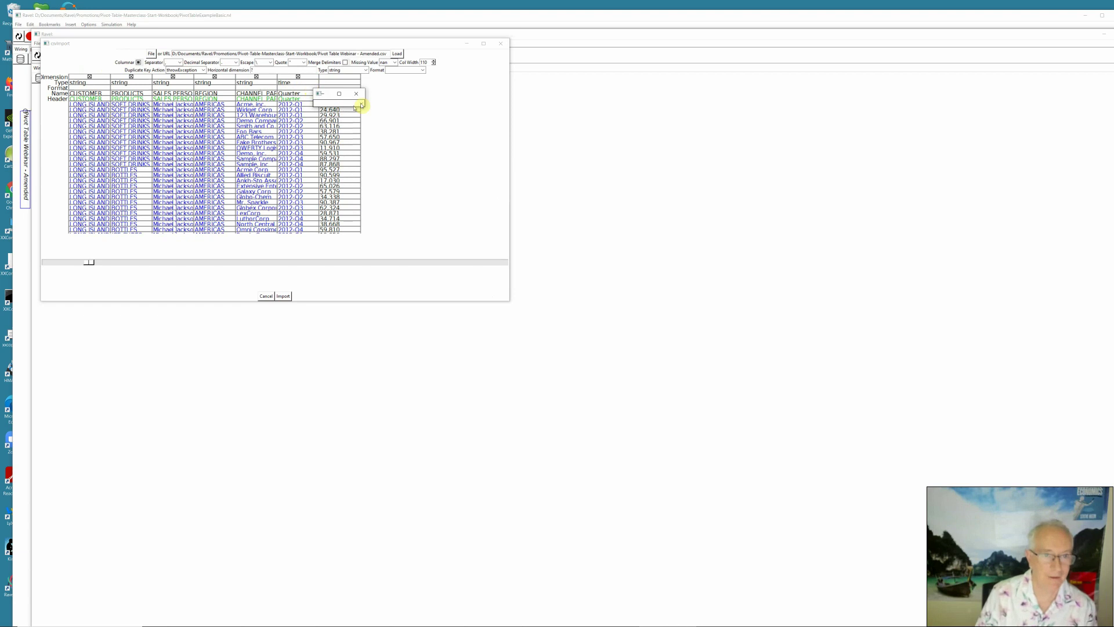
pyautogui.click(361, 104)
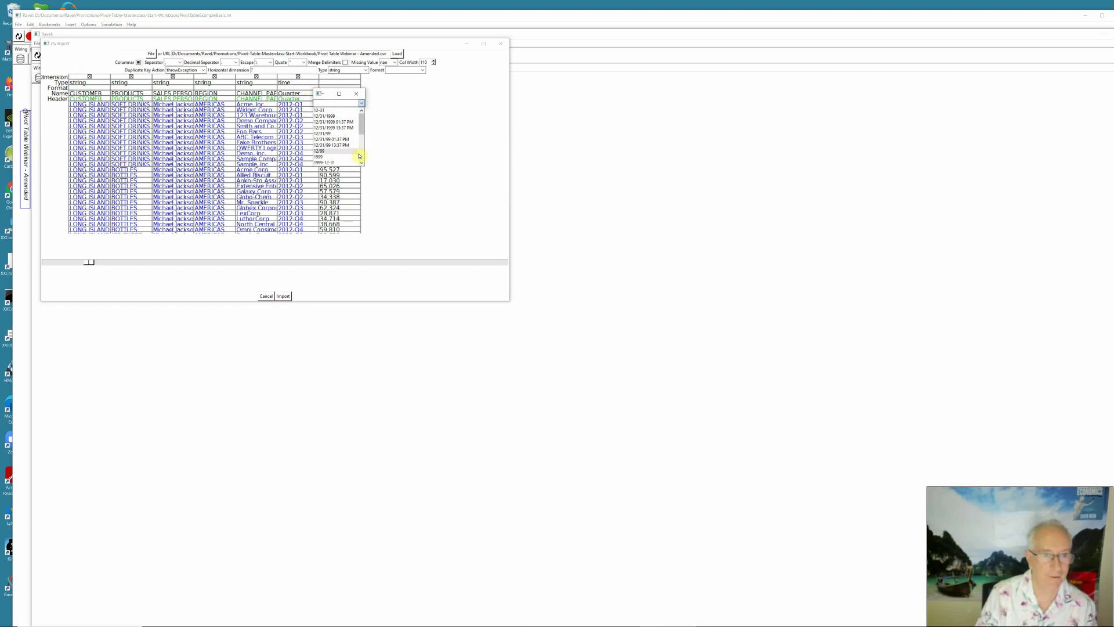
pyautogui.scroll(-2, 362, 158)
pyautogui.click(325, 128)
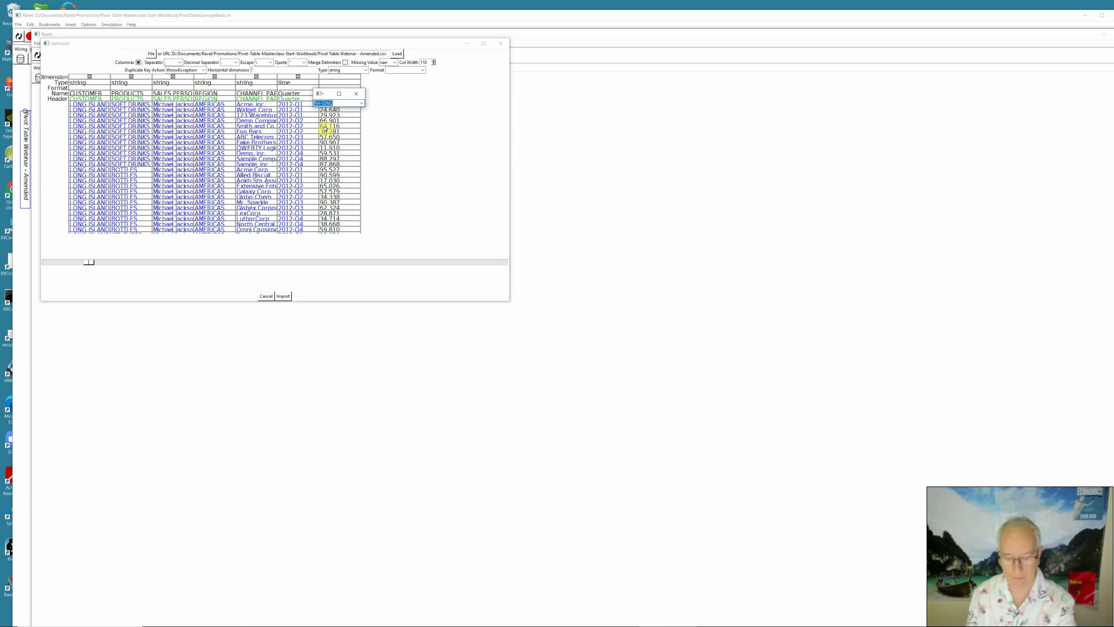
pyautogui.press('Return')
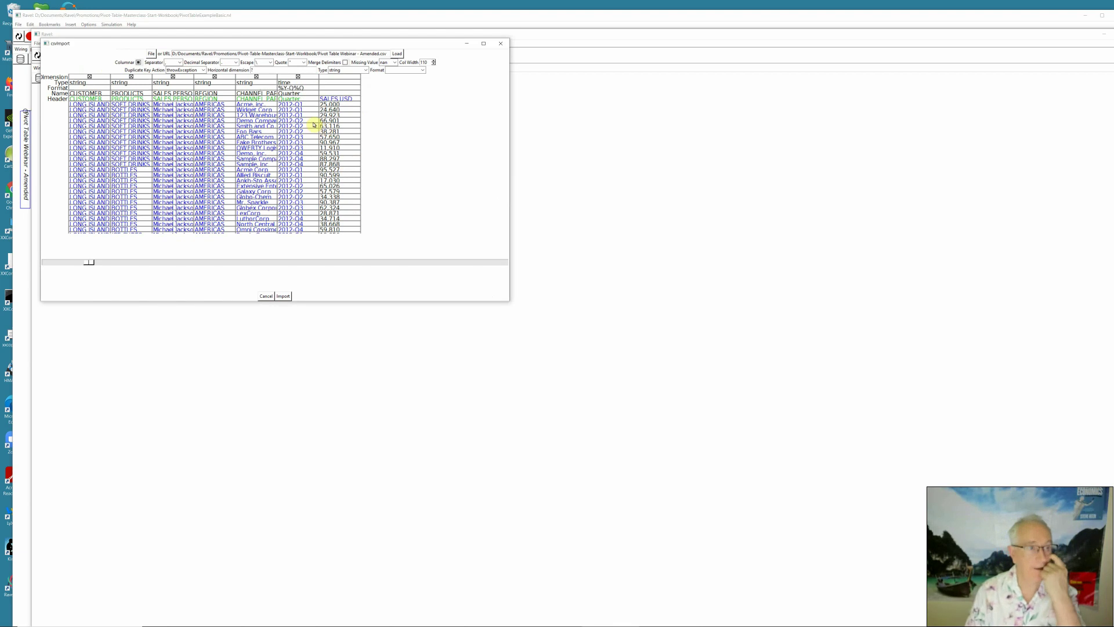
# Import the configured CSV data and rename the resulting parameter to Pretend with Data as its subscript.
pyautogui.click(284, 296)
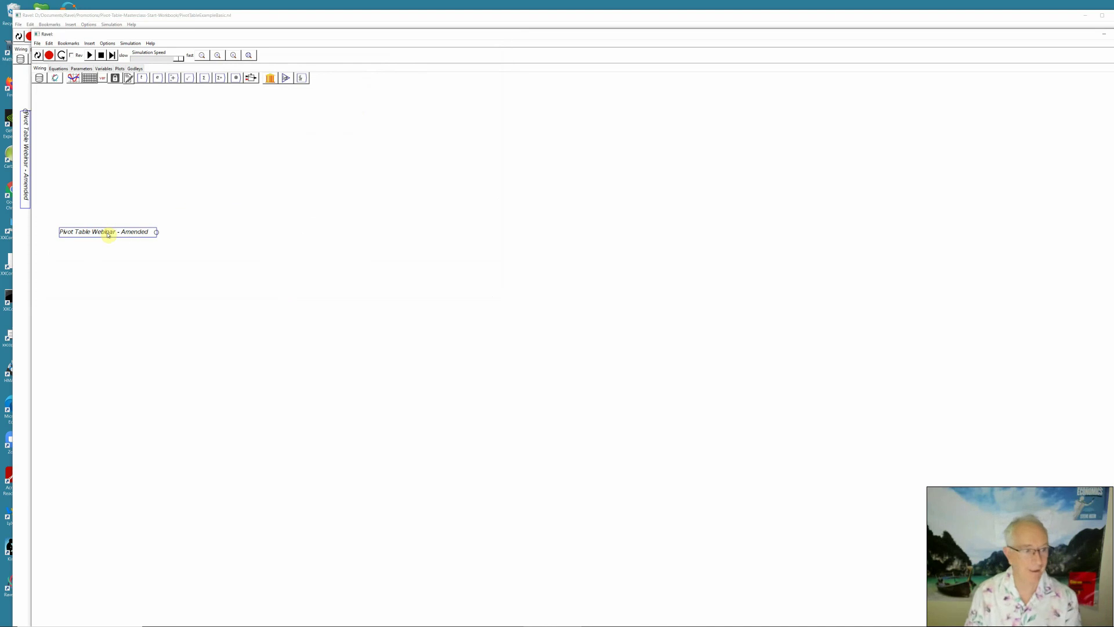
pyautogui.rightClick(107, 234)
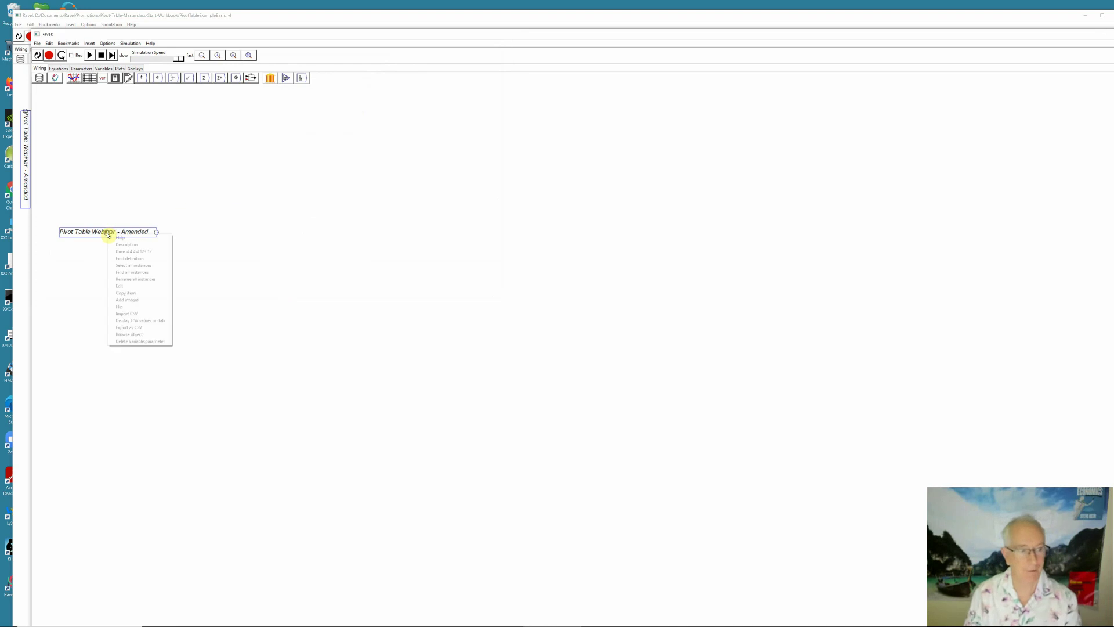
pyautogui.click(120, 287)
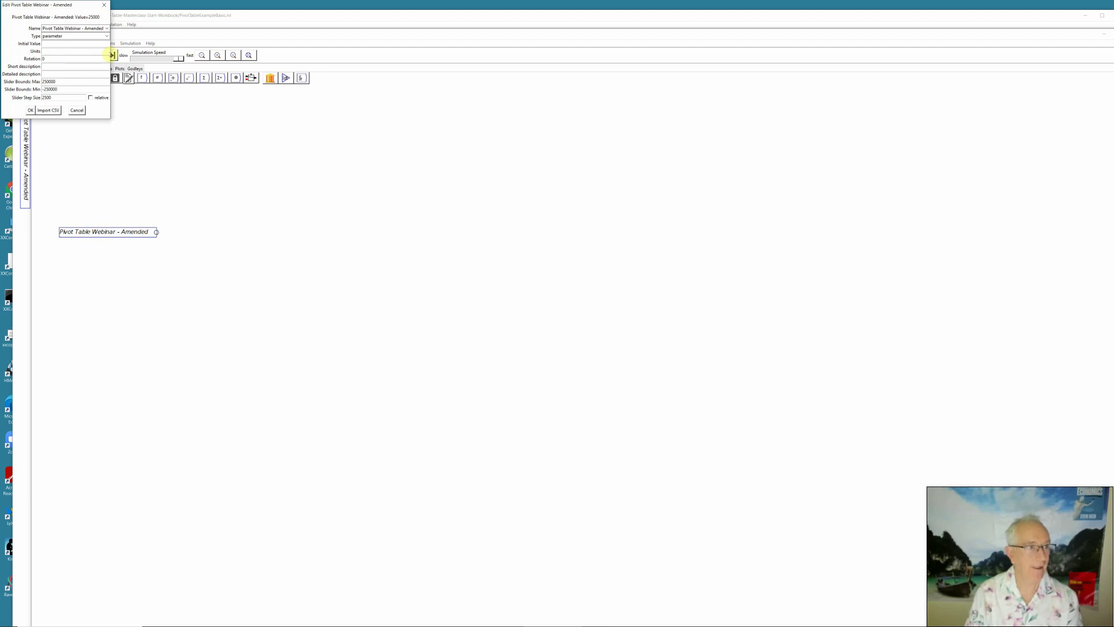
pyautogui.click(80, 28)
pyautogui.click(79, 30)
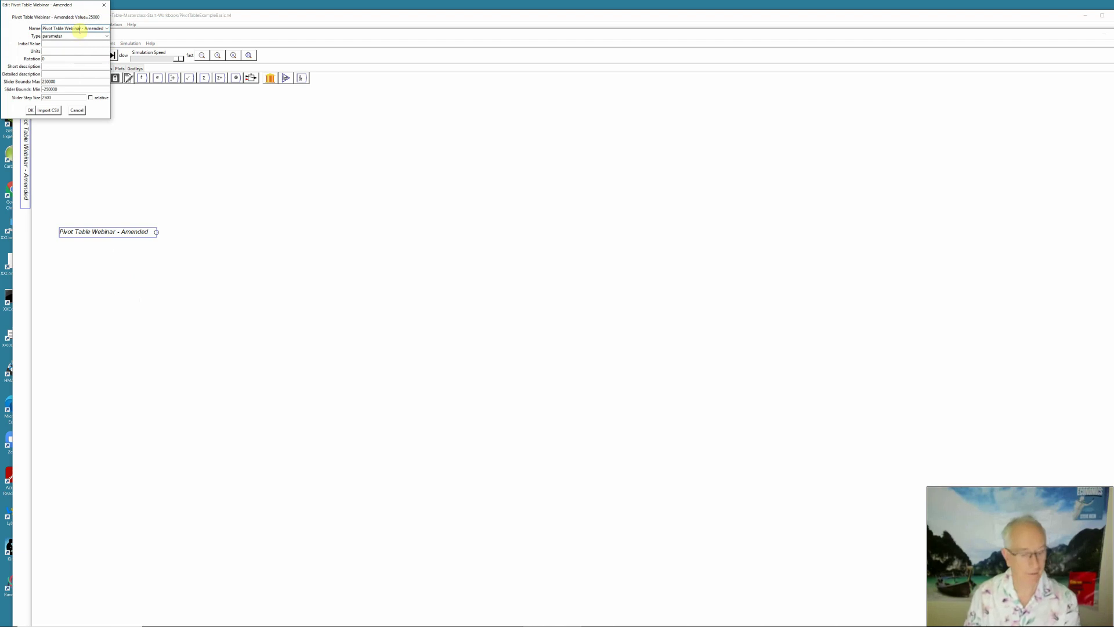
pyautogui.tripleClick(80, 31)
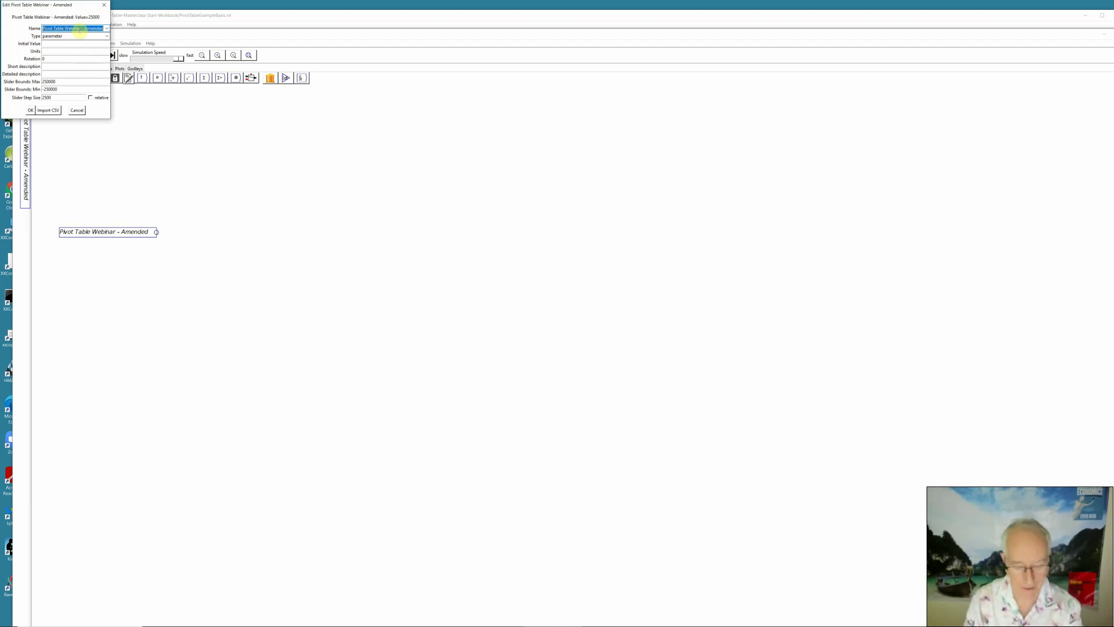
pyautogui.write('pRE')
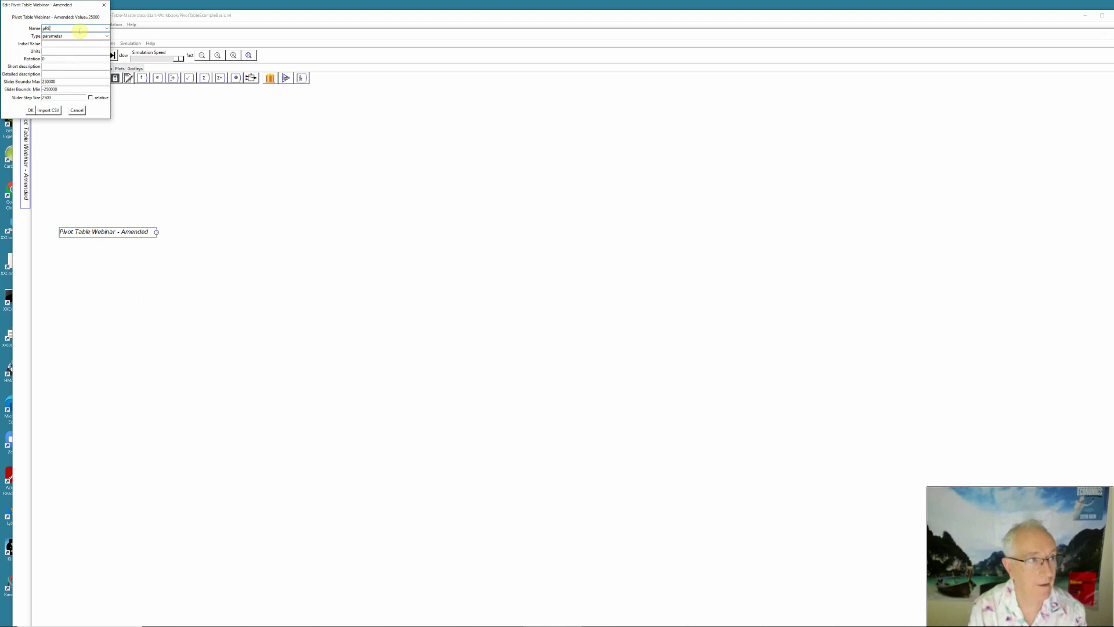
pyautogui.press('BackSpace')
pyautogui.press('capslock')
pyautogui.write('Pret')
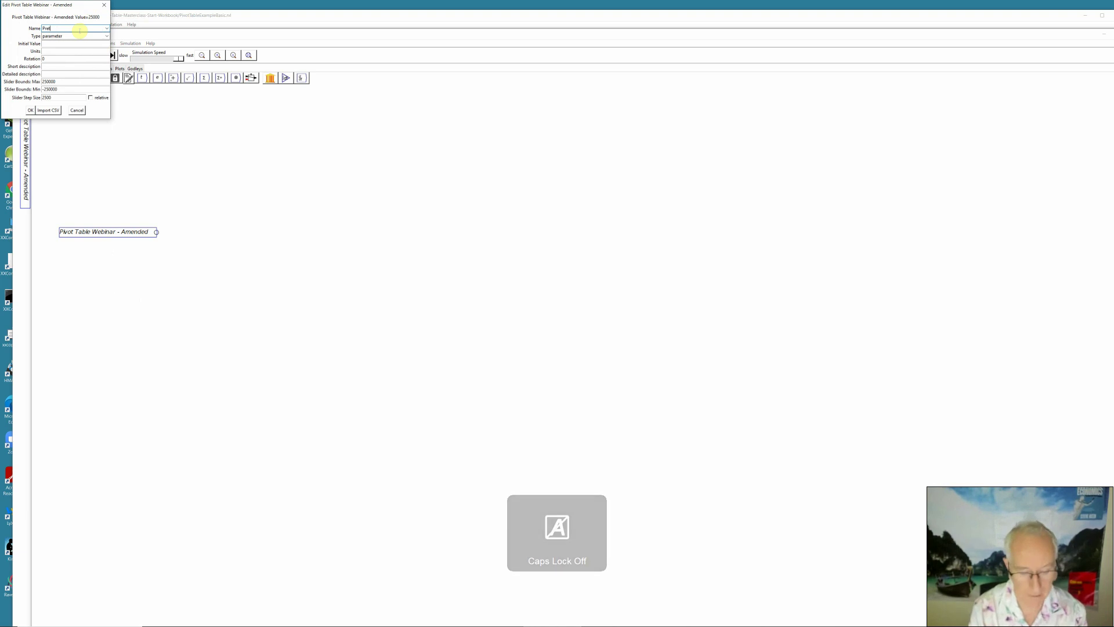
pyautogui.write('end_(Data')
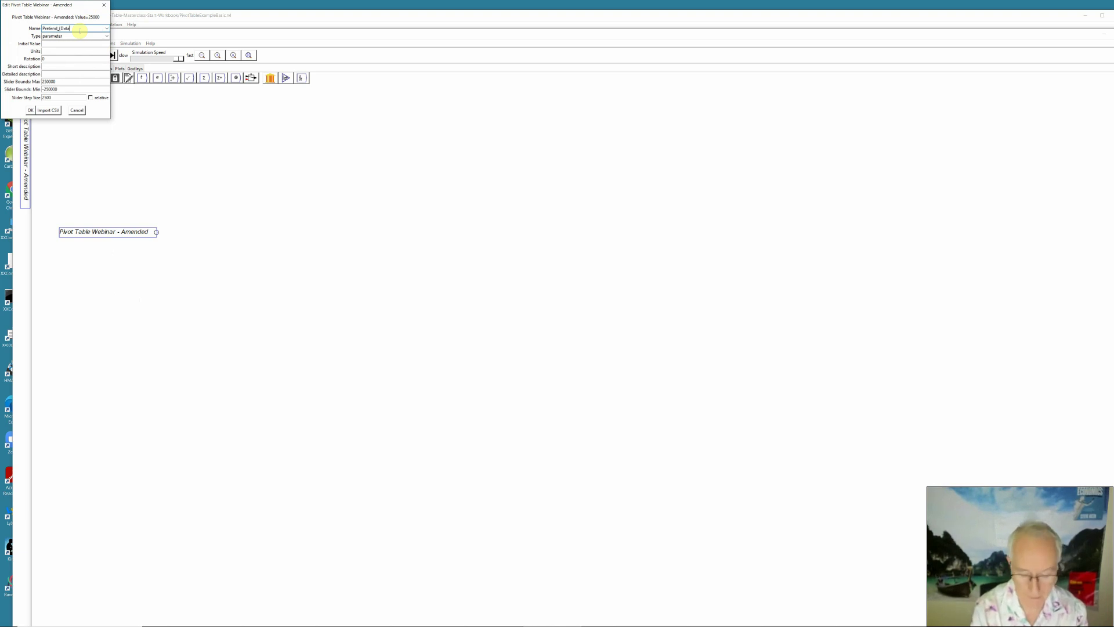
pyautogui.click(30, 113)
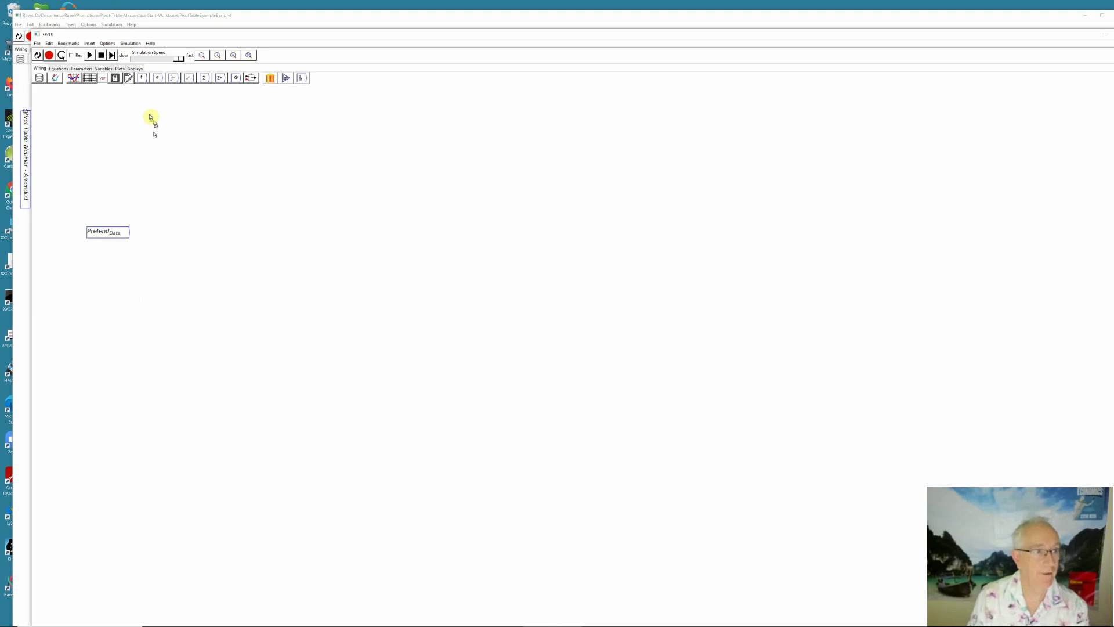
# Add a Ravel beside the Pretend Data parameter, wire the parameter into it and reset the simulation to load its axes.
pyautogui.click(55, 78)
pyautogui.click(194, 240)
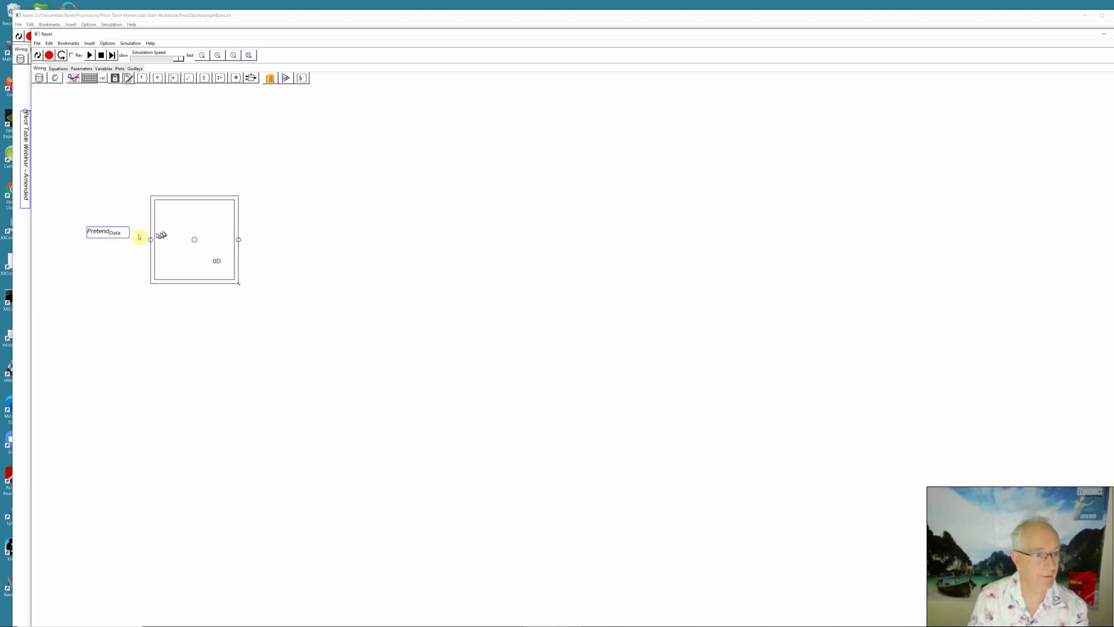
pyautogui.moveTo(130, 232); pyautogui.dragTo(152, 240)
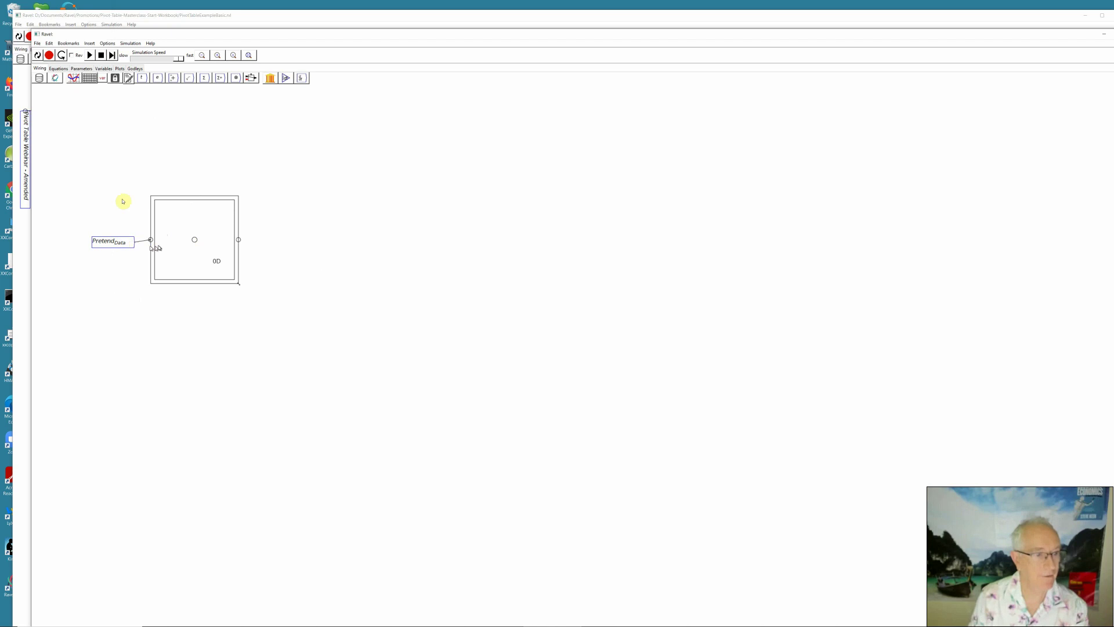
pyautogui.click(38, 56)
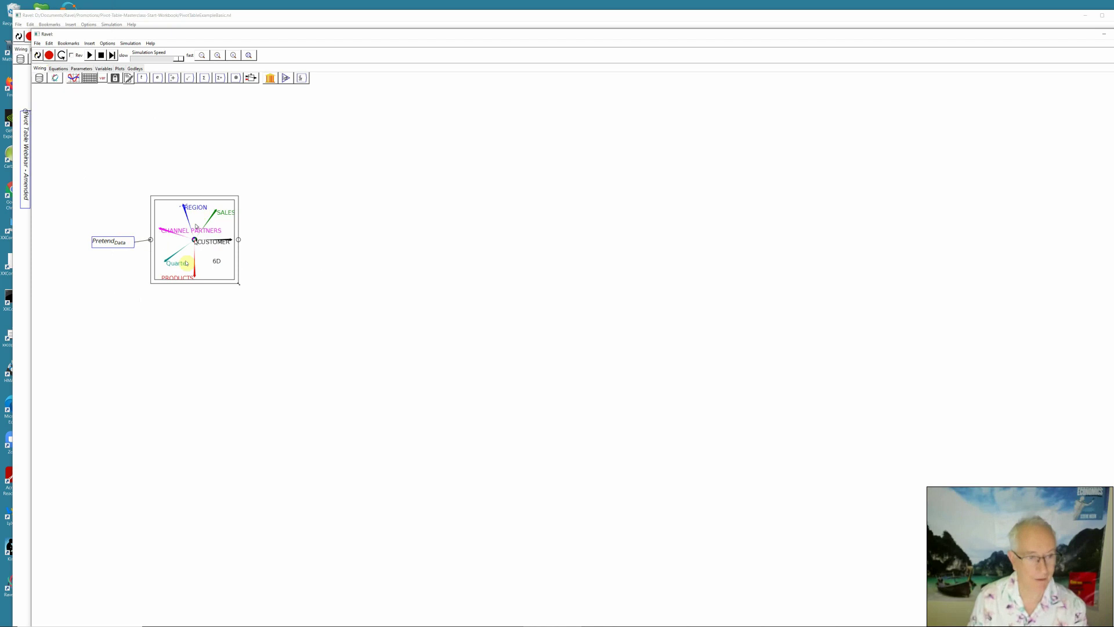
# Switch to Excel, examine the sales records on the Data_Source sheet, and return to Ravel.
pyautogui.hotkey('alt', 'Tab')
pyautogui.hotkey('alt', 'Tab')
pyautogui.hotkey('alt', 'Tab')
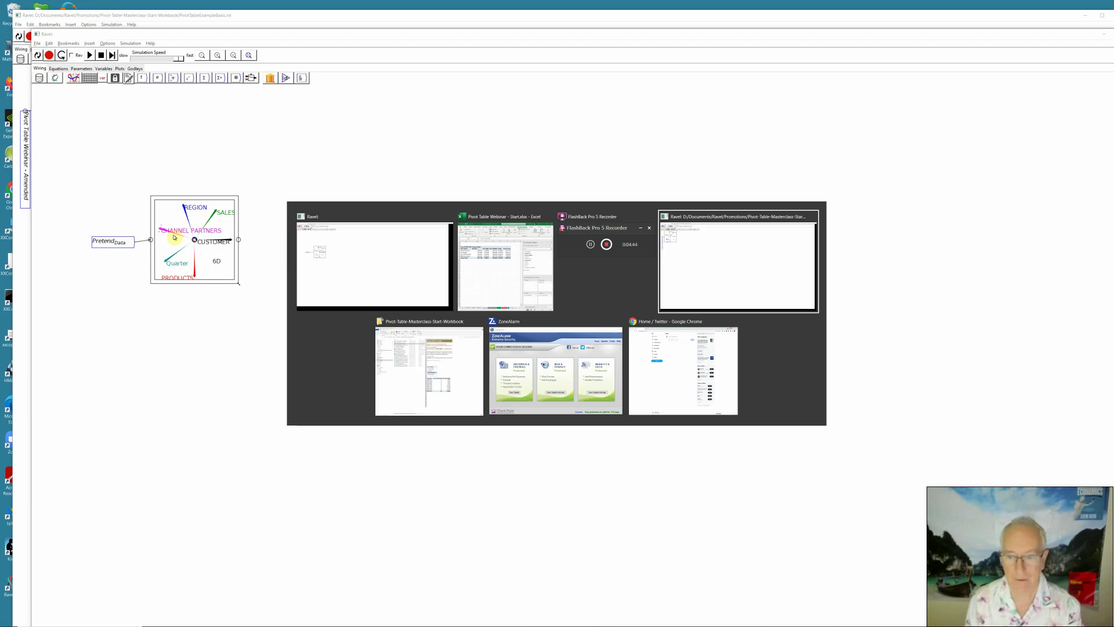
pyautogui.hotkey('alt', 'shift', 'Tab')
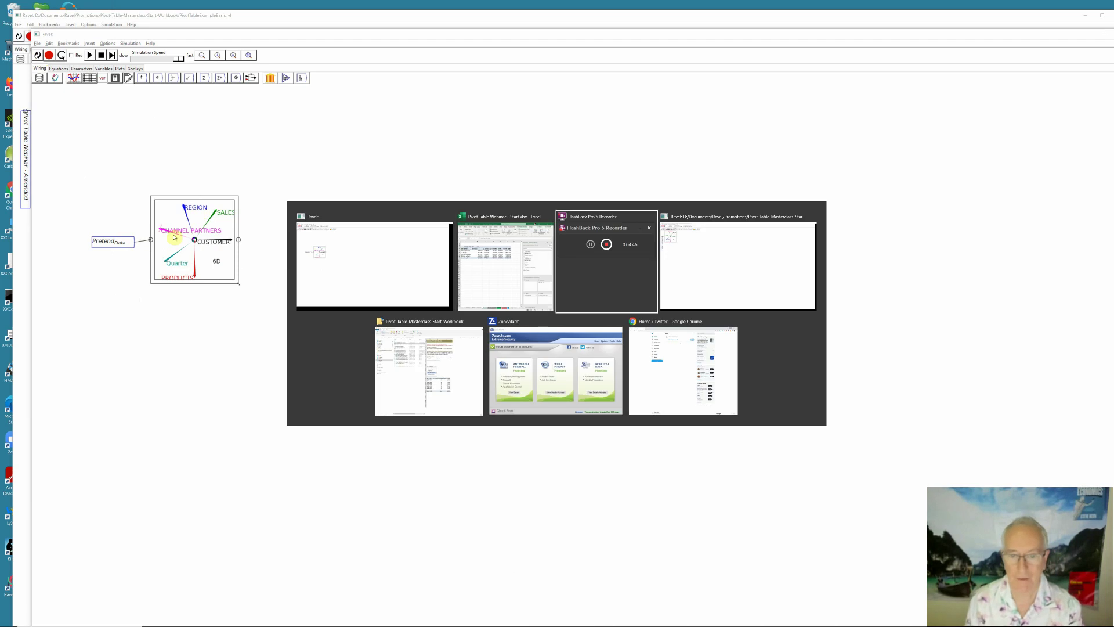
pyautogui.hotkey('alt', 'shift', 'Tab')
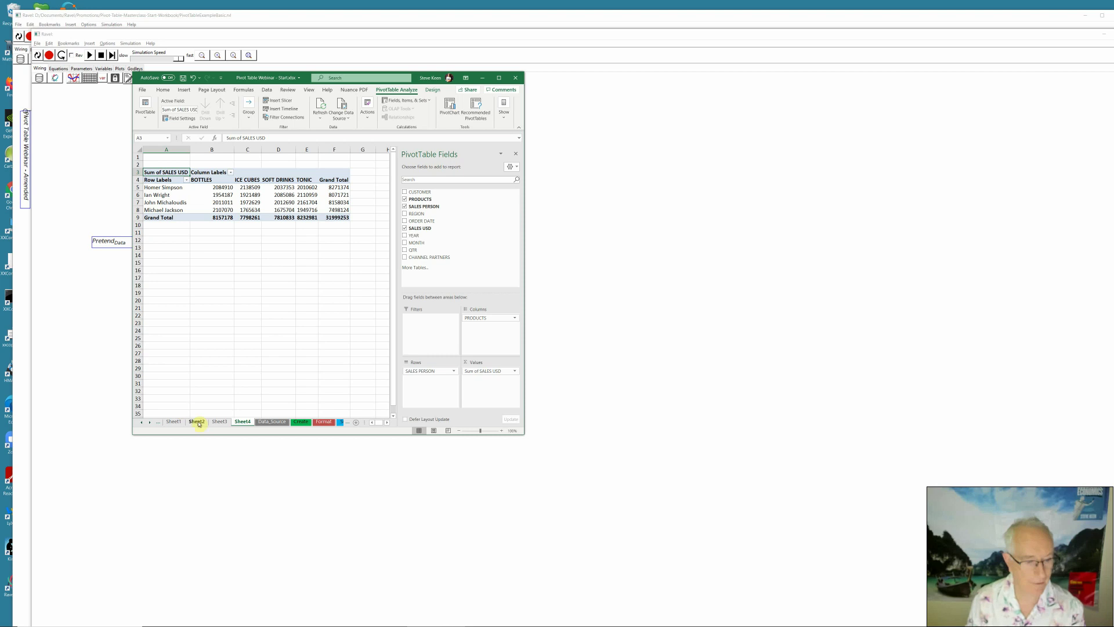
pyautogui.click(243, 413)
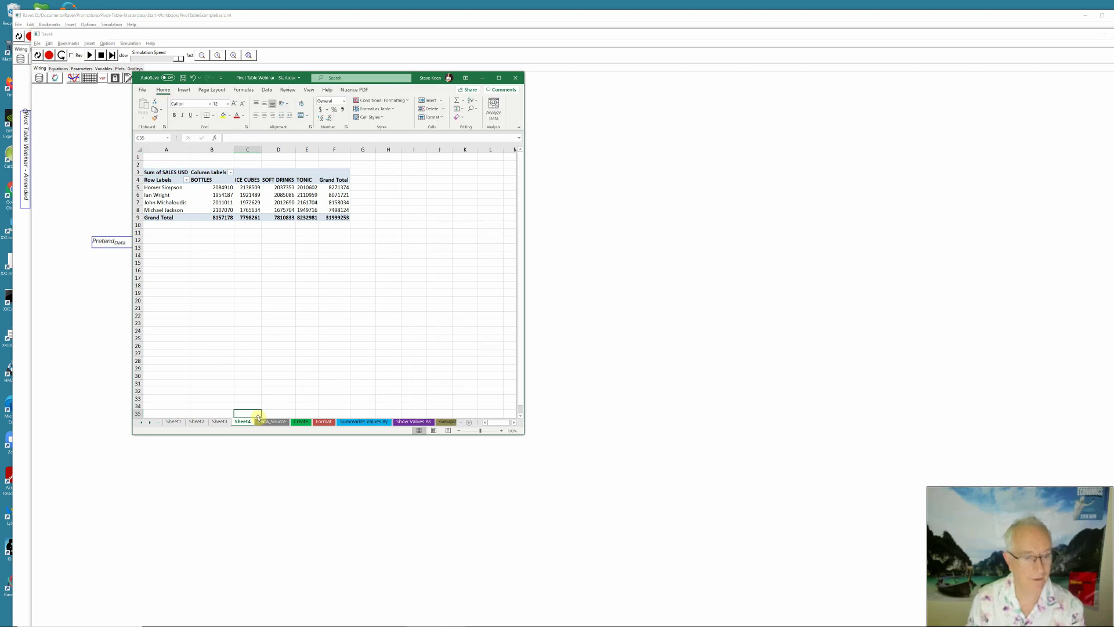
pyautogui.click(270, 423)
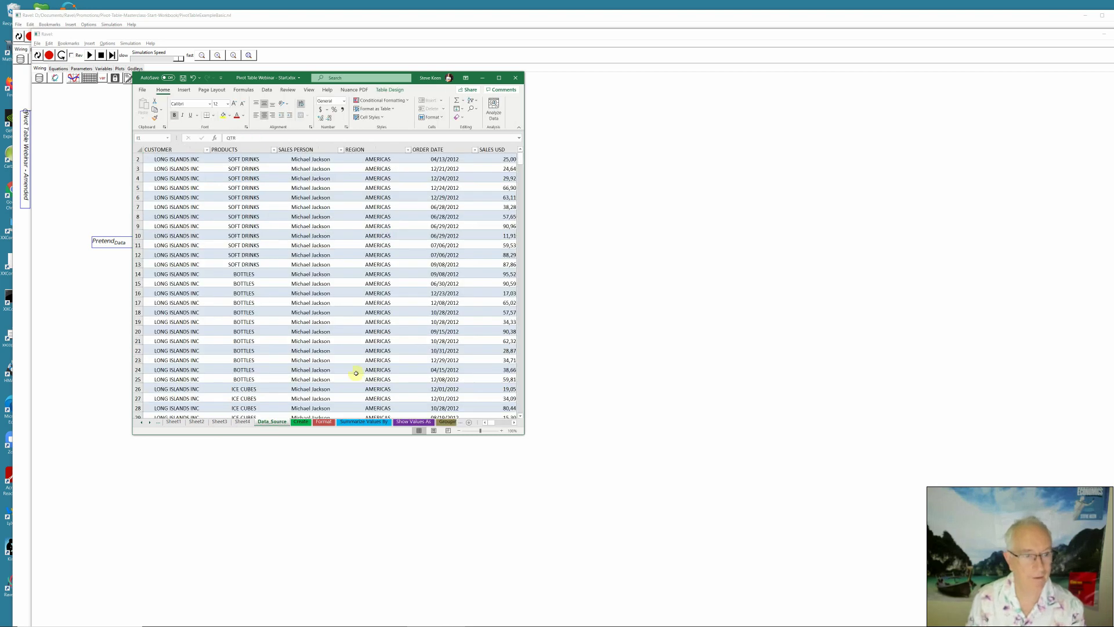
pyautogui.hotkey('alt', 'Tab')
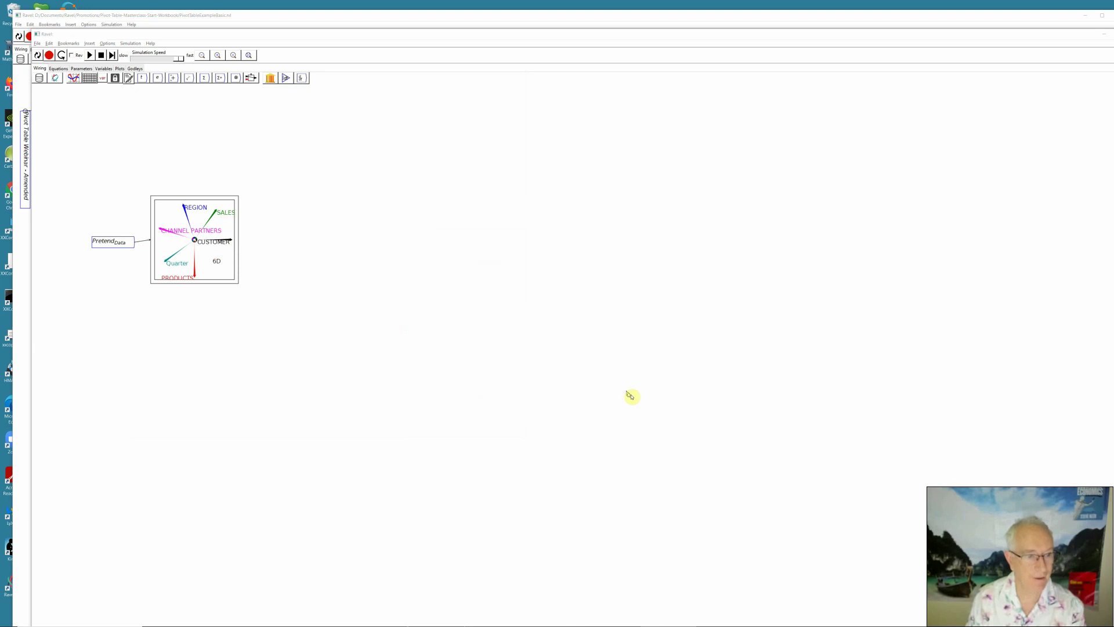
# Place a plot above the Ravel and an enlarged sheet beside it, with the sheet wired to the Ravel's output.
pyautogui.click(93, 78)
pyautogui.moveTo(289, 139); pyautogui.dragTo(289, 126)
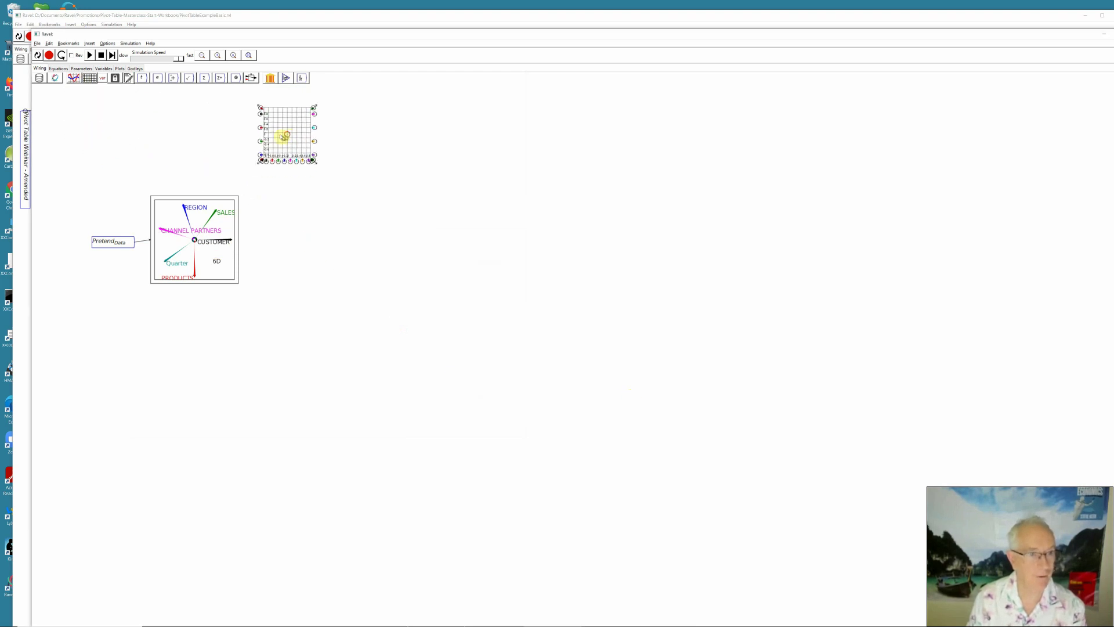
pyautogui.click(90, 78)
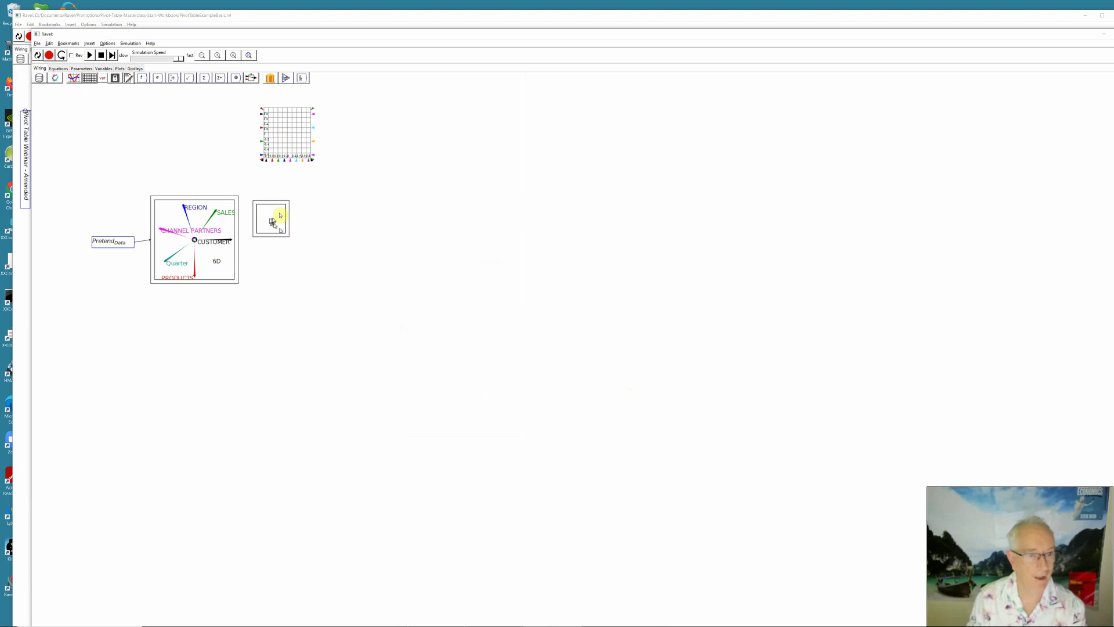
pyautogui.click(279, 213)
pyautogui.moveTo(298, 233); pyautogui.dragTo(376, 285)
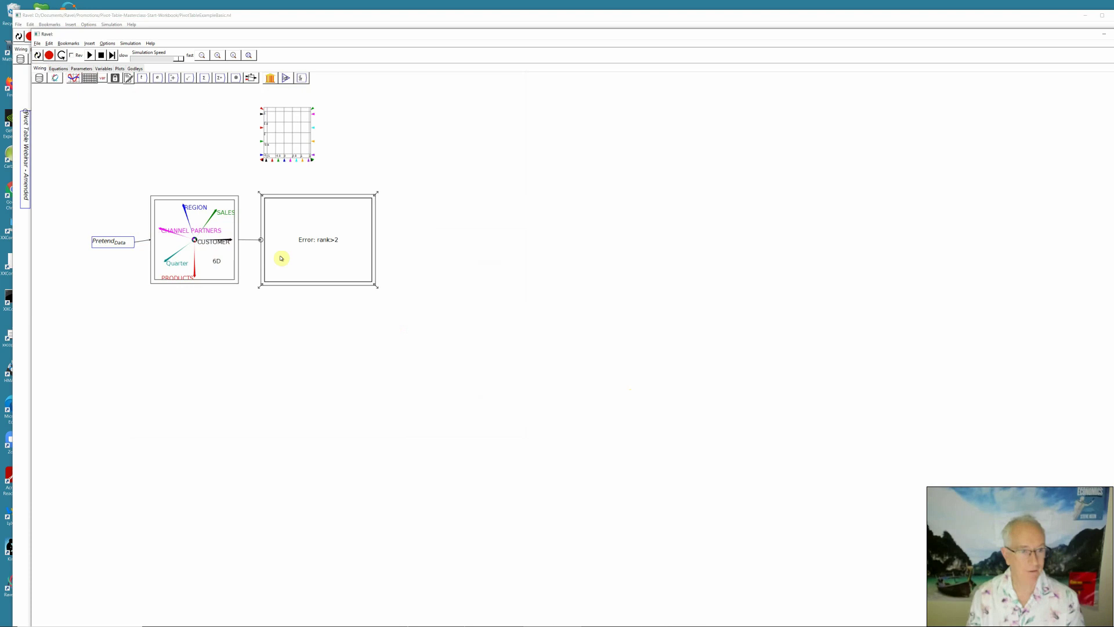
# Switch to Excel, enlarge the workbook window and bring up the PivotTable on Sheet4.
pyautogui.hotkey('alt', 'Tab')
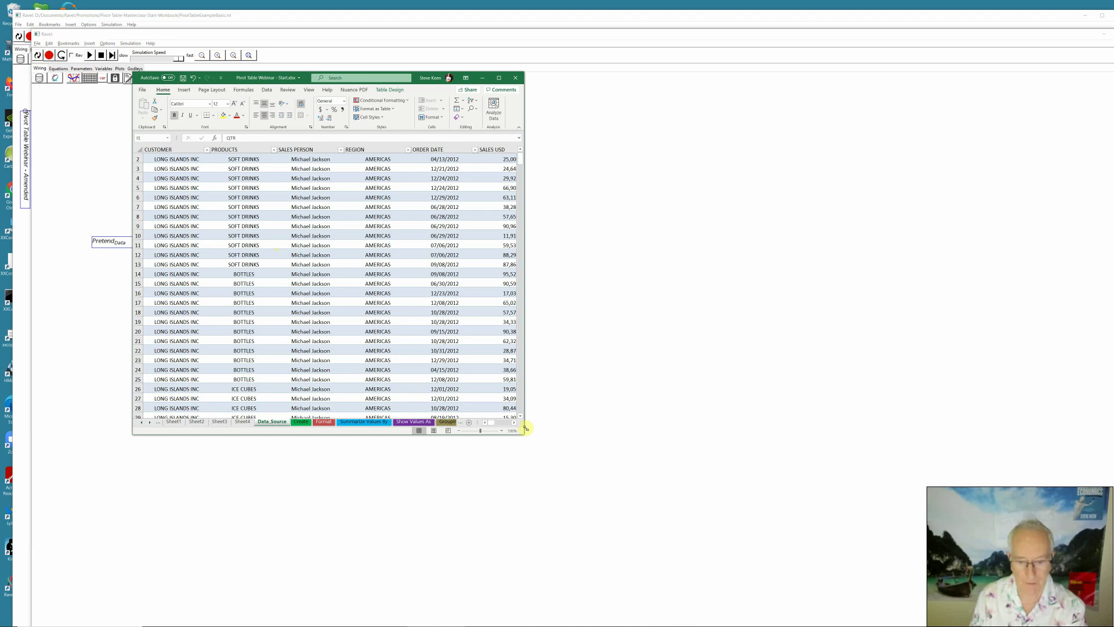
pyautogui.moveTo(525, 429); pyautogui.dragTo(757, 458)
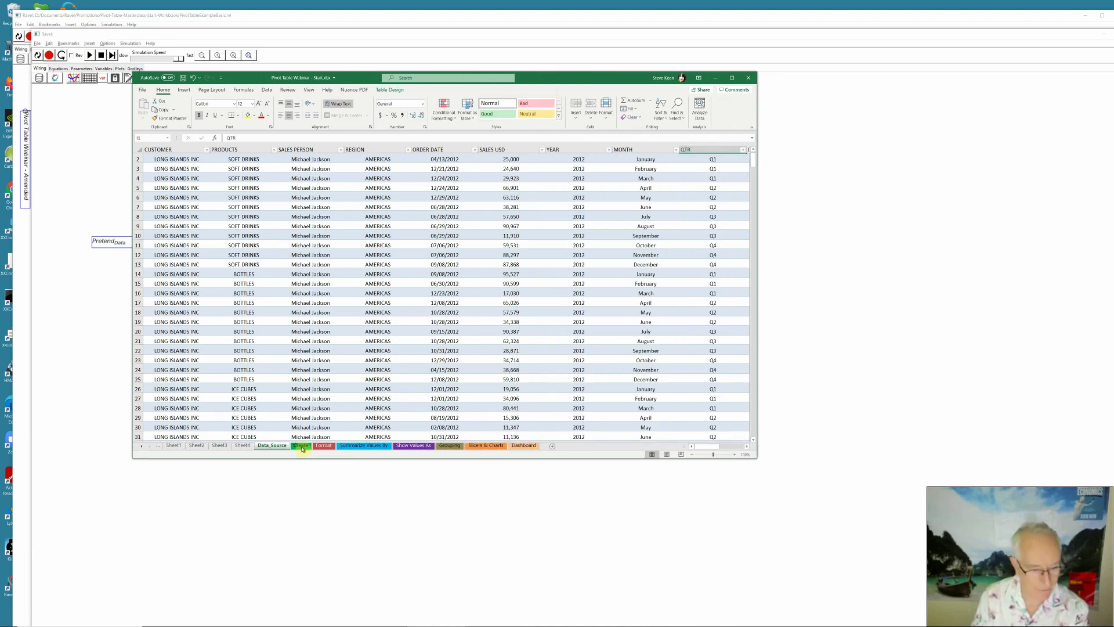
pyautogui.click(174, 446)
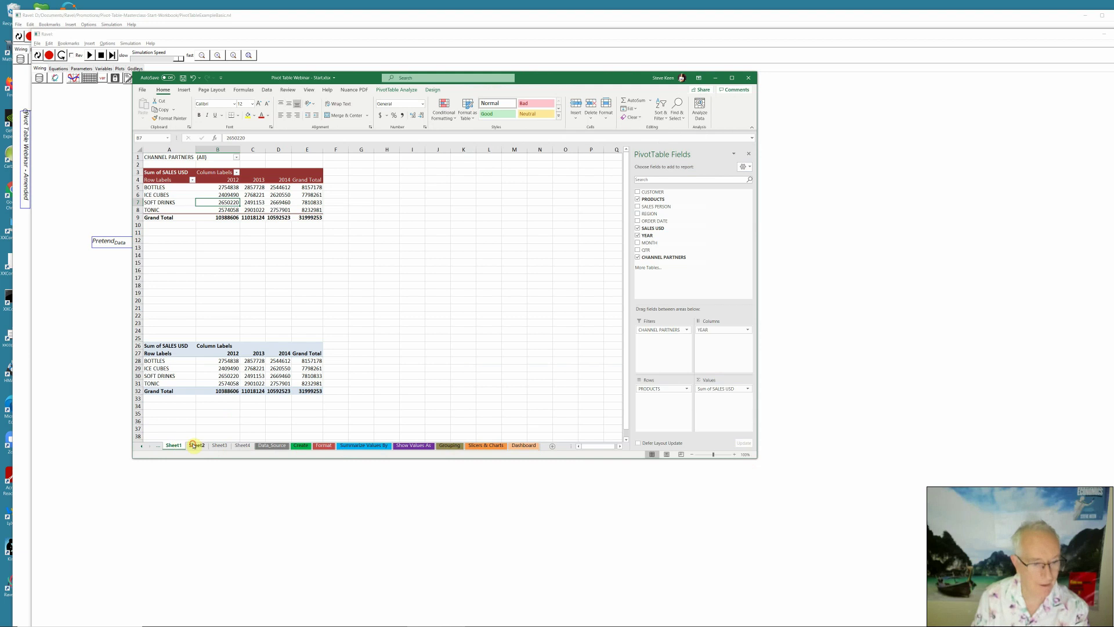
pyautogui.click(195, 445)
pyautogui.click(219, 445)
pyautogui.click(241, 445)
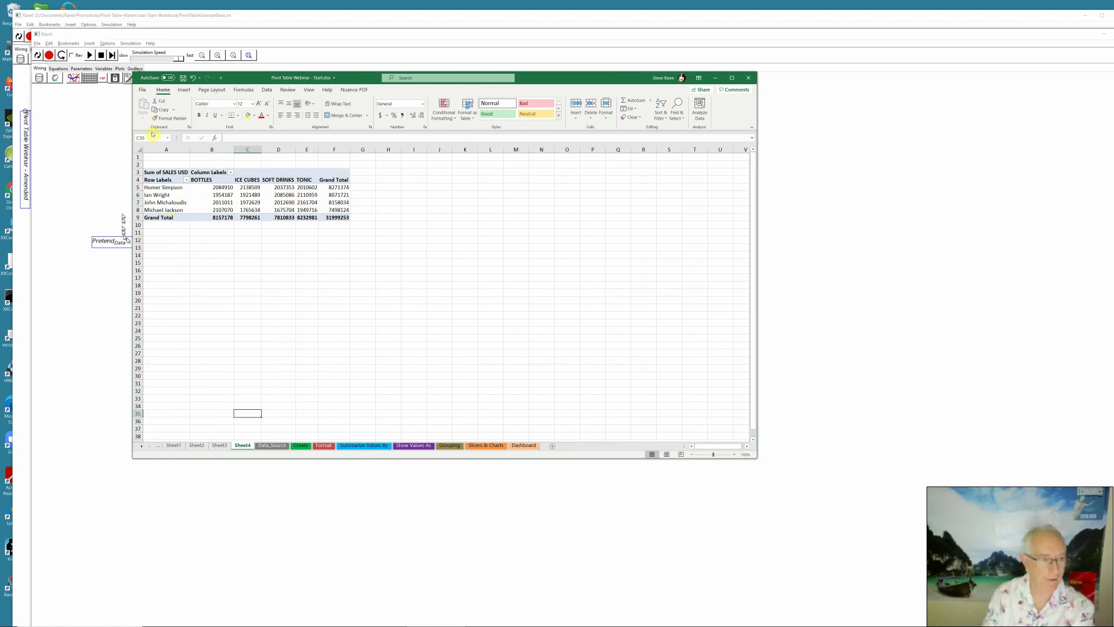
# Resize and move the Excel and Ravel windows so the PivotTable and the Ravel canvas sit side by side.
pyautogui.moveTo(133, 69); pyautogui.dragTo(319, 97)
pyautogui.moveTo(445, 102); pyautogui.dragTo(665, 105)
pyautogui.click(479, 35)
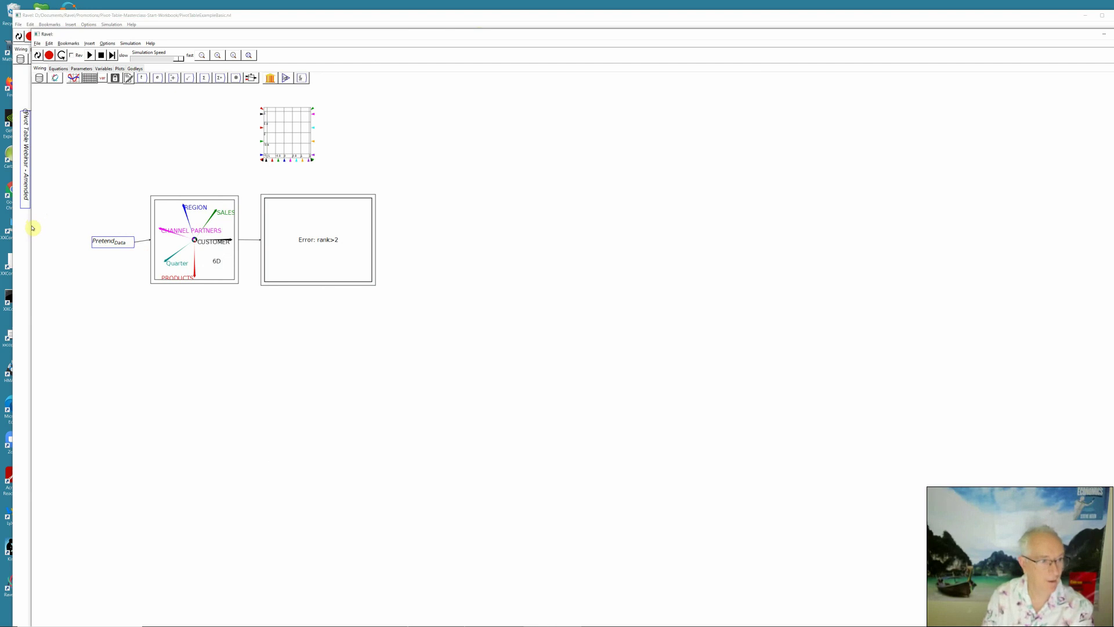
pyautogui.moveTo(30, 227); pyautogui.dragTo(491, 228)
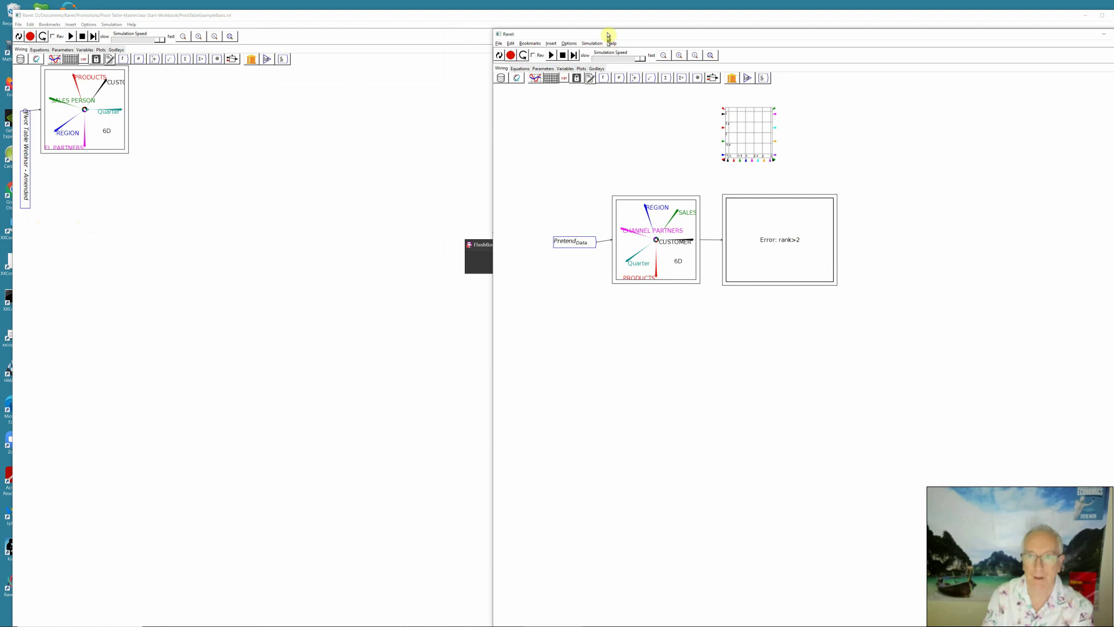
pyautogui.moveTo(609, 36); pyautogui.dragTo(134, 24)
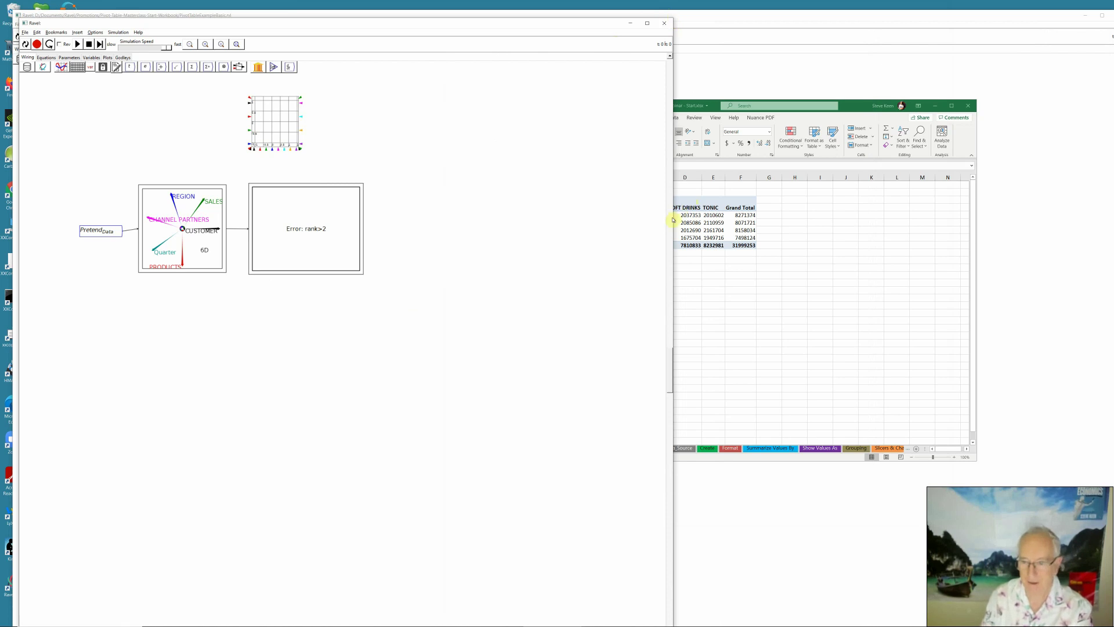
pyautogui.moveTo(673, 220); pyautogui.dragTo(535, 225)
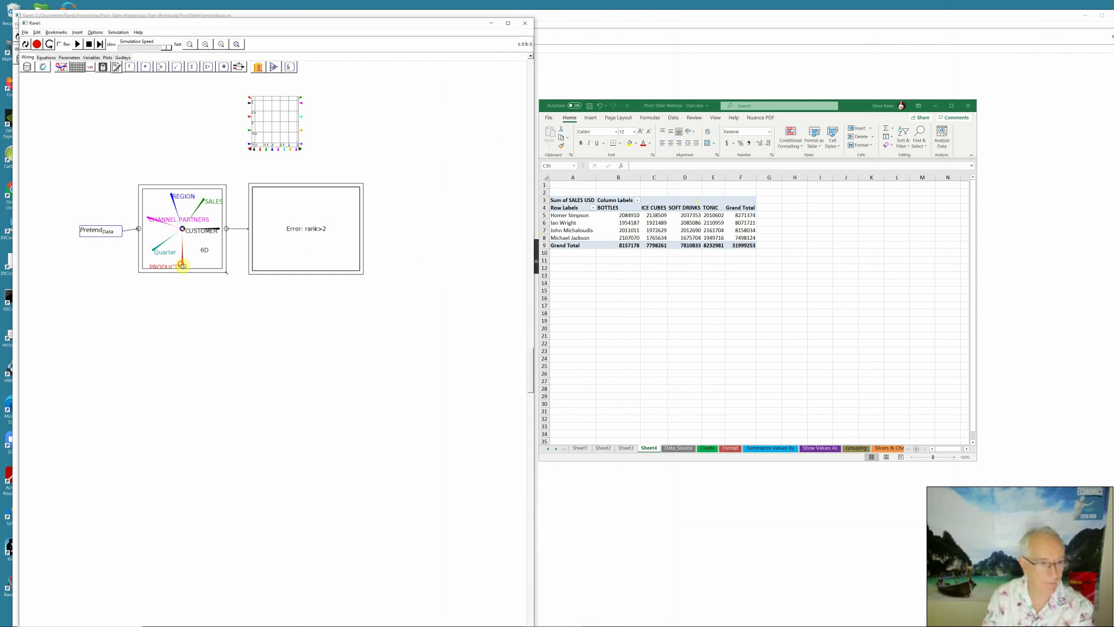
# Collapse every Ravel axis except SALES PERSON and PRODUCTS, with salespeople as the sheet's rows and products as its columns.
pyautogui.moveTo(182, 266)
pyautogui.mouseDown()
pyautogui.moveTo(211, 227)
pyautogui.moveTo(205, 199)
pyautogui.moveTo(207, 238)
pyautogui.moveTo(181, 268)
pyautogui.mouseUp()
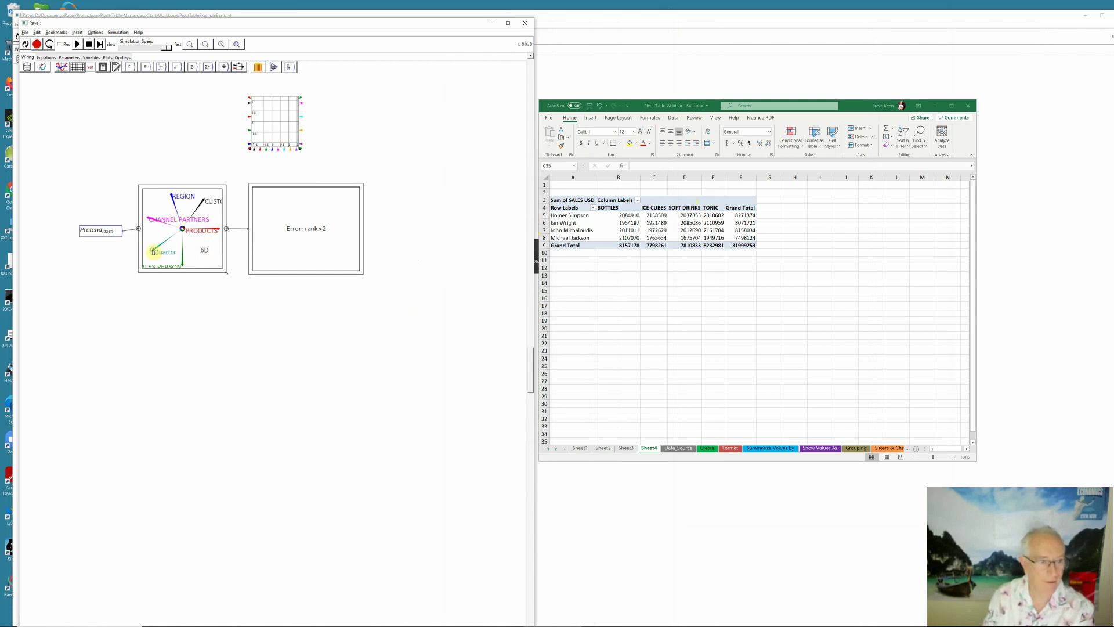
pyautogui.moveTo(153, 251); pyautogui.dragTo(183, 226)
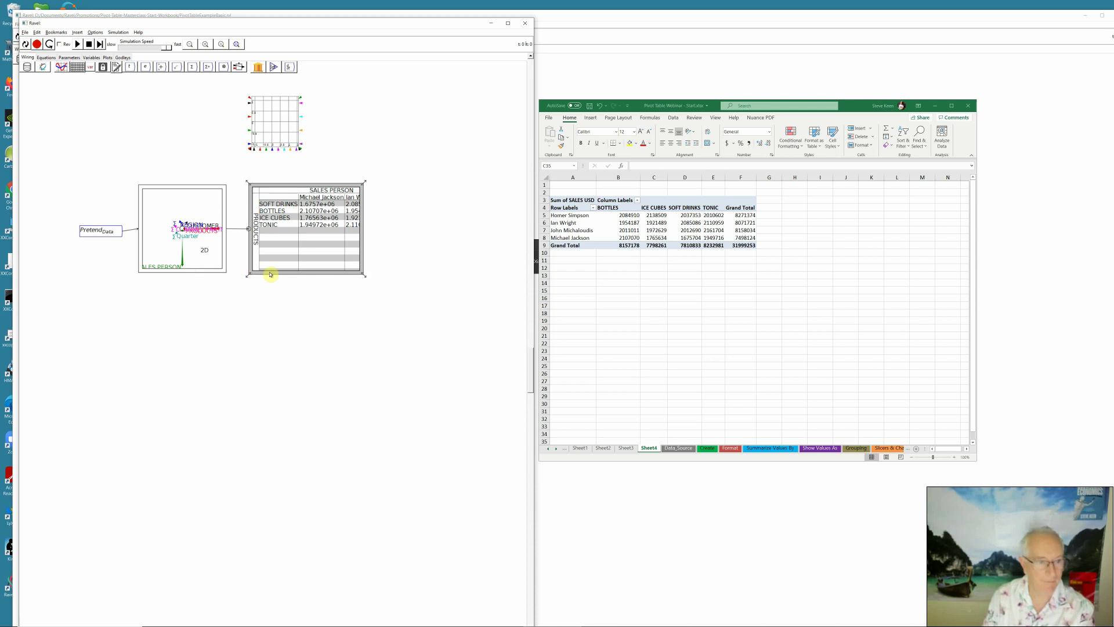
pyautogui.moveTo(184, 267); pyautogui.dragTo(218, 230)
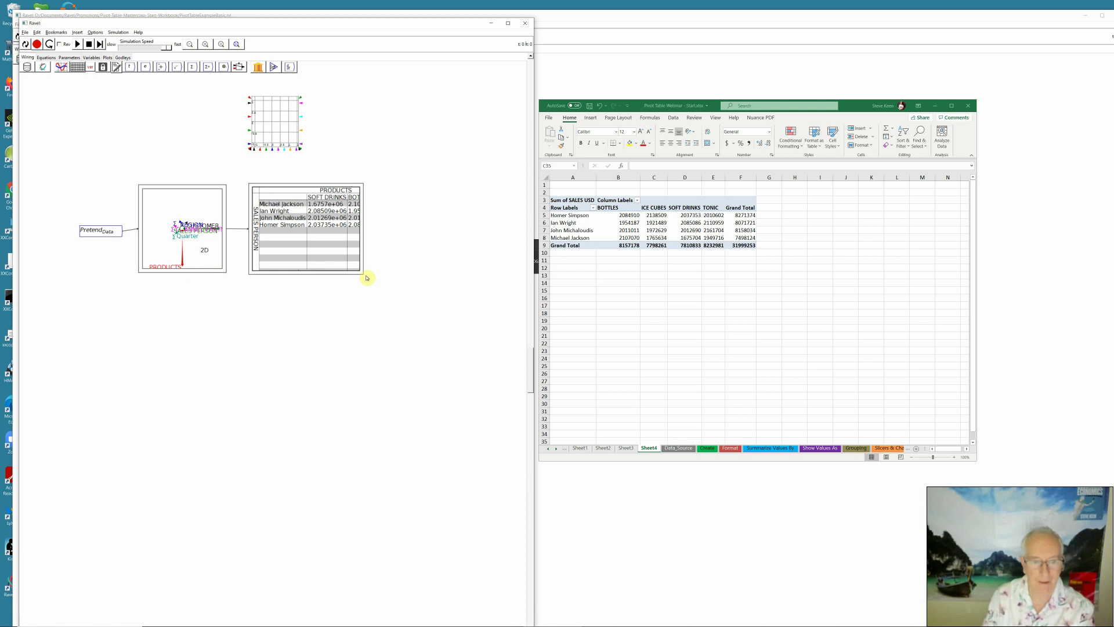
# Widen the sheet to fit all four product columns and sort the PRODUCTS axis in ascending alphabetical order.
pyautogui.moveTo(367, 278); pyautogui.dragTo(489, 279)
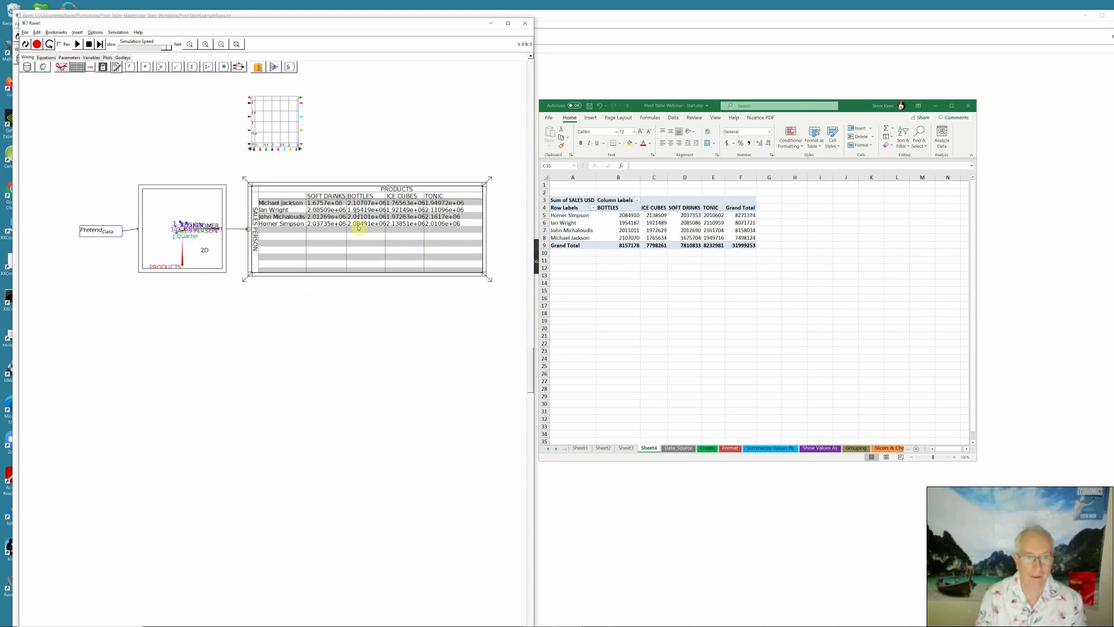
pyautogui.rightClick(182, 259)
pyautogui.moveTo(198, 284)
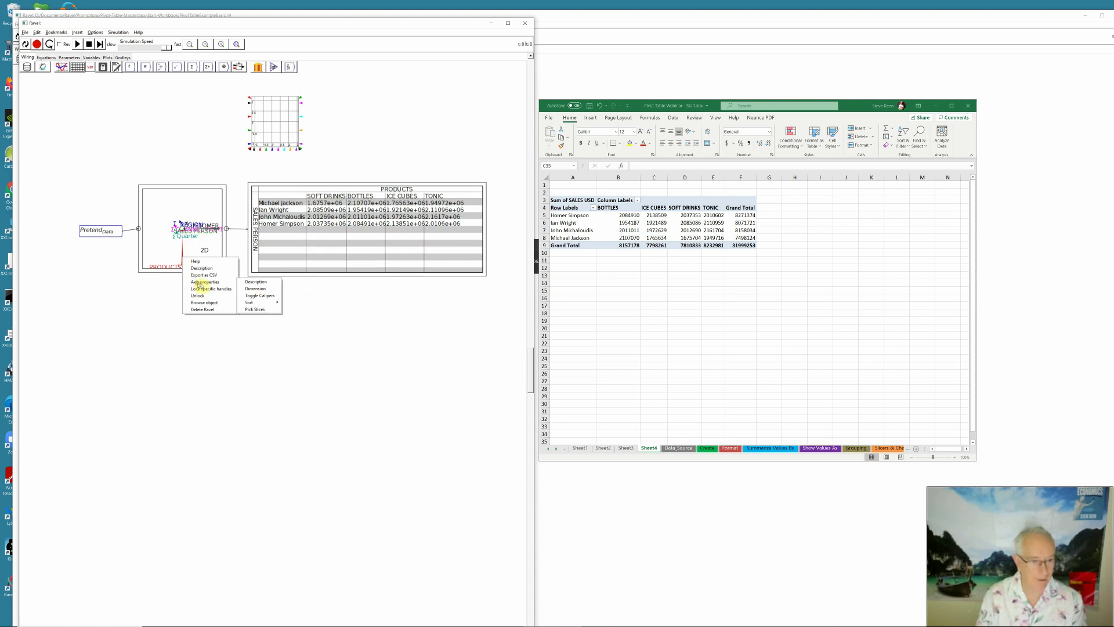
pyautogui.click(258, 303)
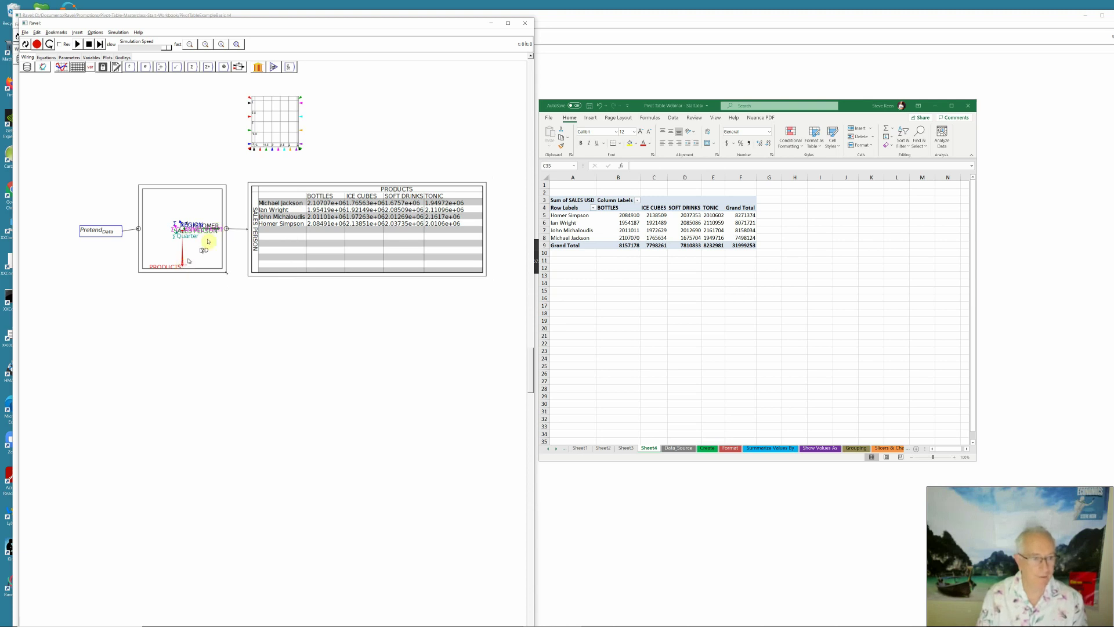
# Delete the empty plot above the sheet, and shift the Ravel and the Pretend Data variable towards the sheet.
pyautogui.click(236, 45)
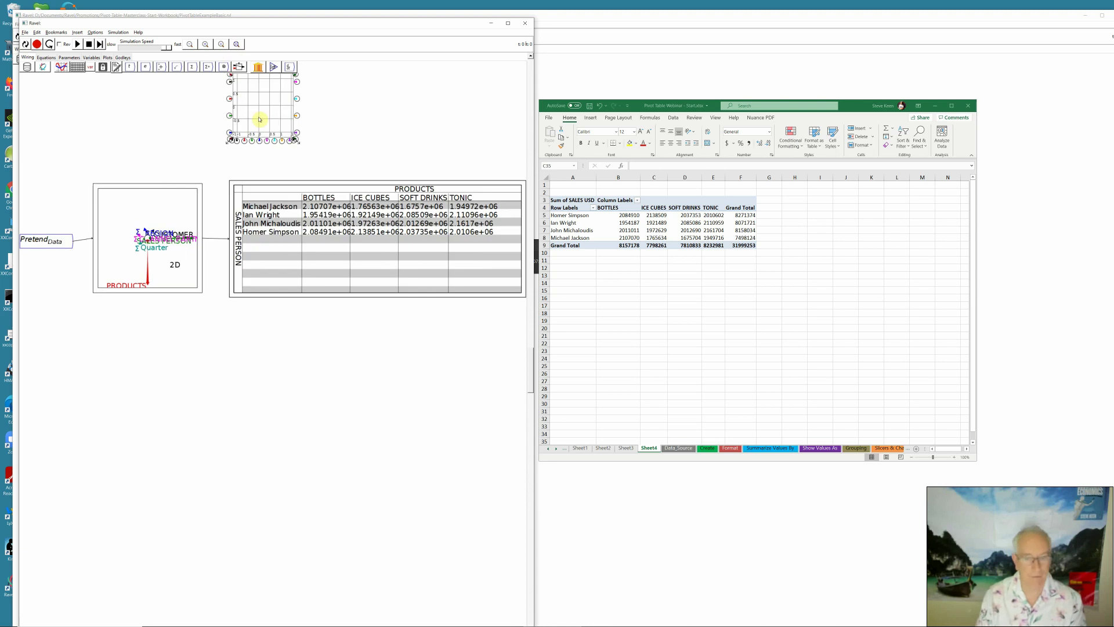
pyautogui.press('Delete')
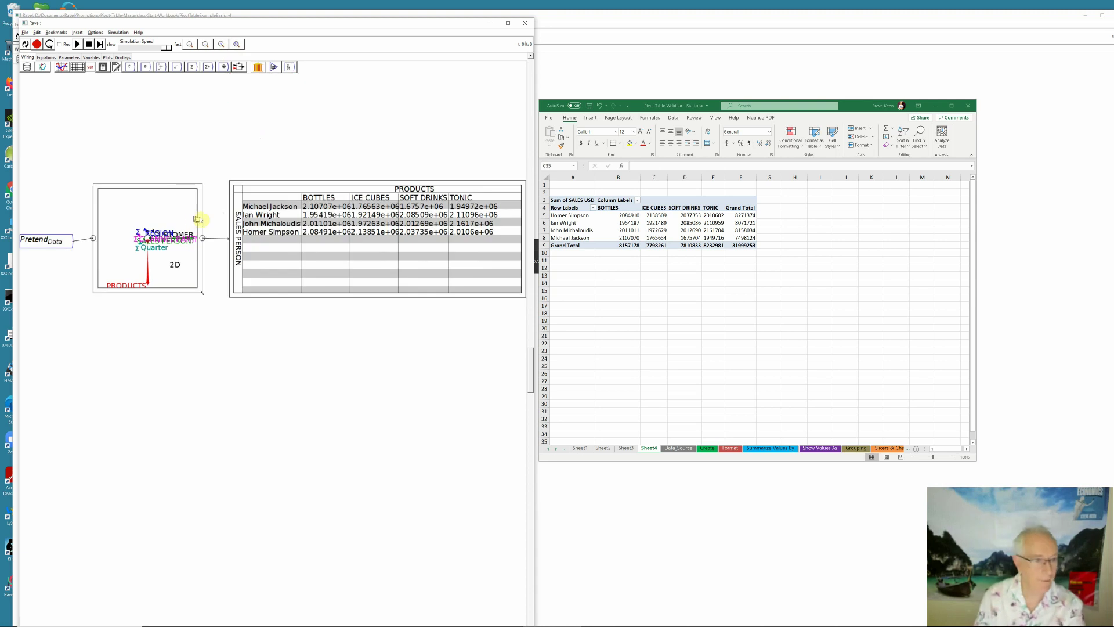
pyautogui.moveTo(202, 222); pyautogui.dragTo(223, 223)
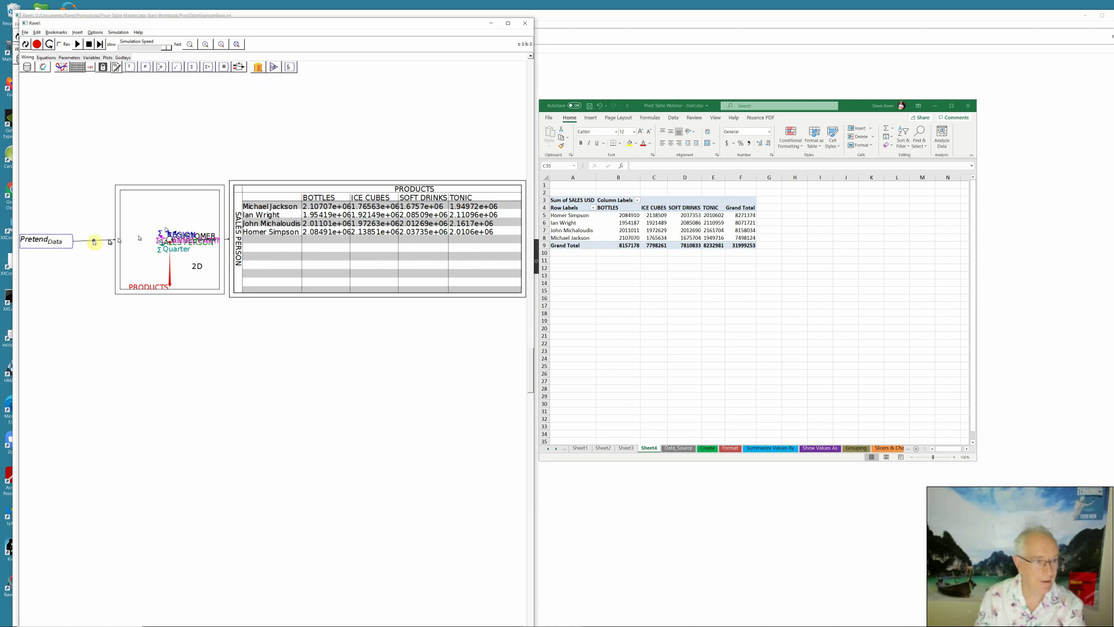
pyautogui.moveTo(55, 246); pyautogui.dragTo(79, 247)
pyautogui.scroll(5, 142, 336)
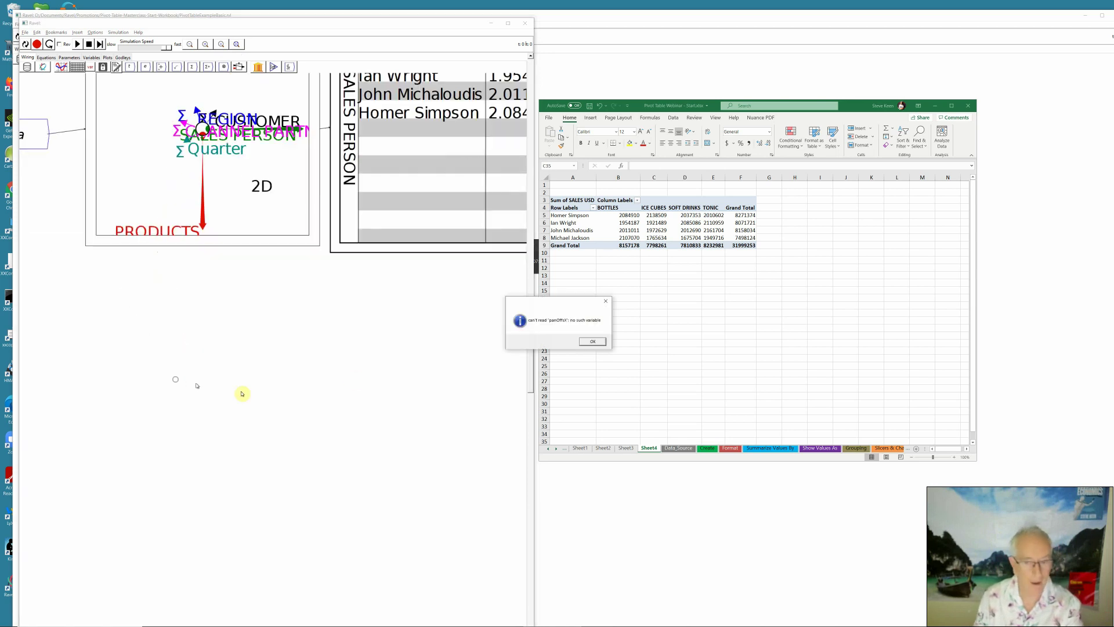
pyautogui.click(592, 342)
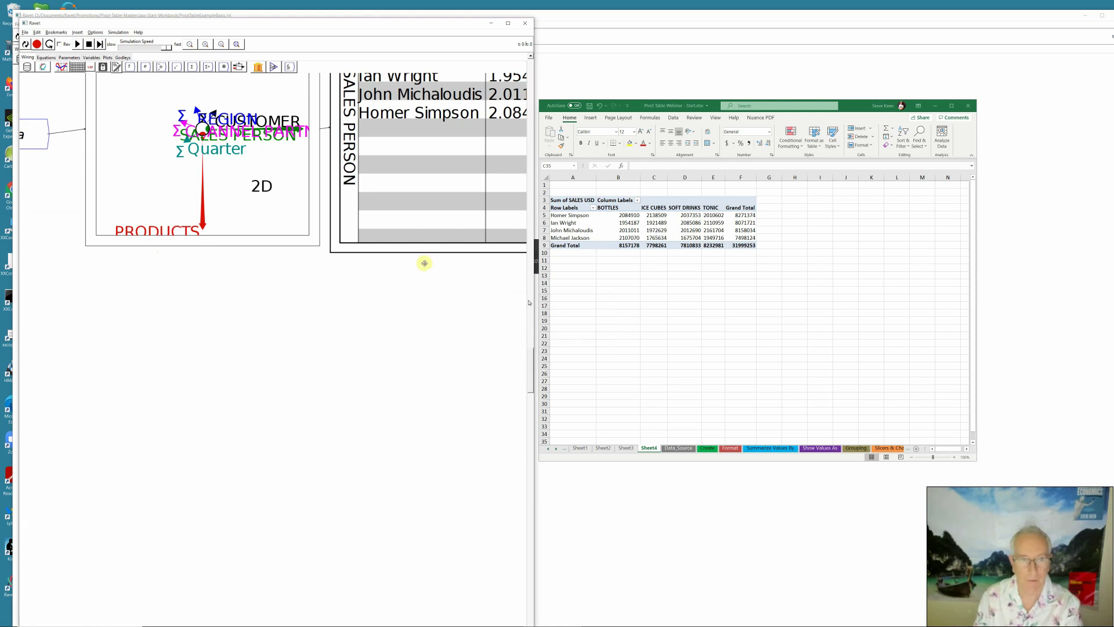
pyautogui.click(240, 45)
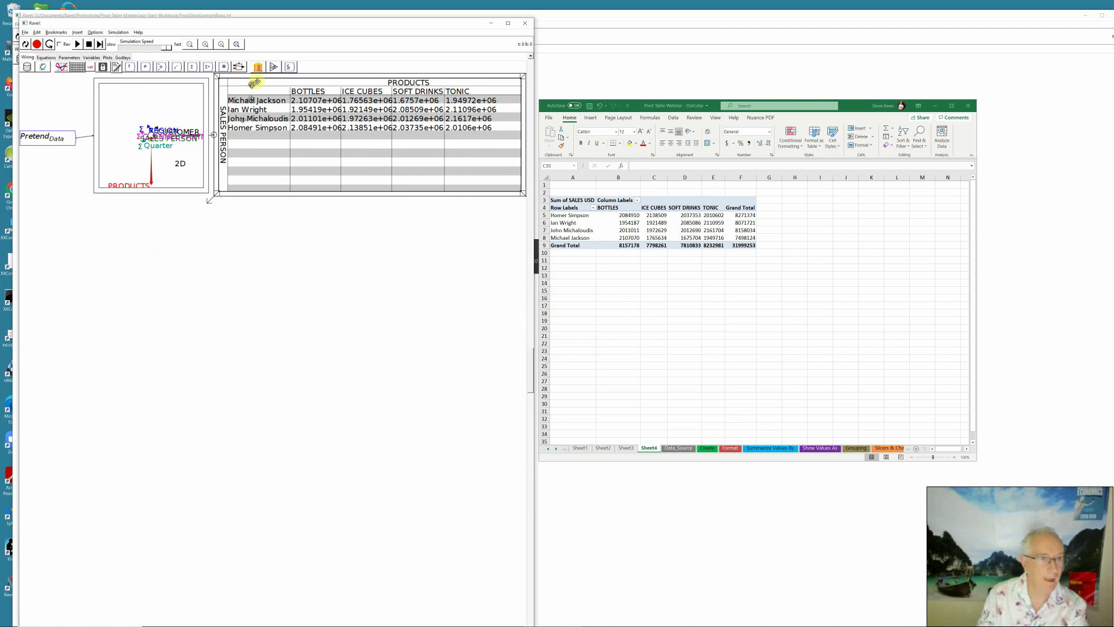
# Move the sheet below the Ravel and curve the connecting wire around to the sheet's input.
pyautogui.moveTo(254, 83); pyautogui.dragTo(87, 229)
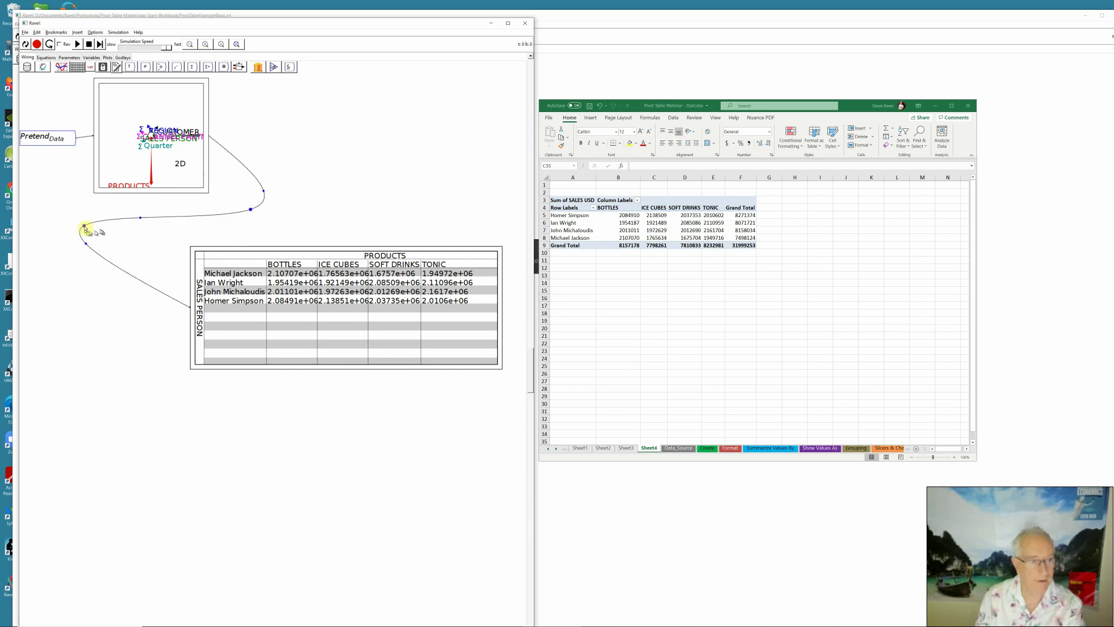
pyautogui.moveTo(209, 250); pyautogui.dragTo(142, 236)
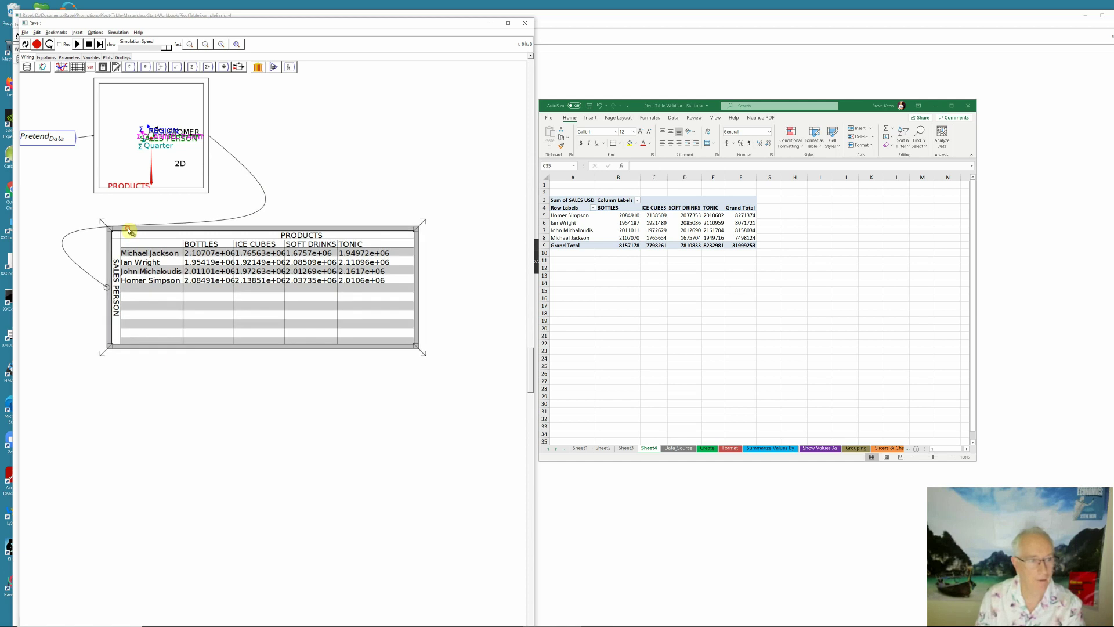
pyautogui.click(235, 45)
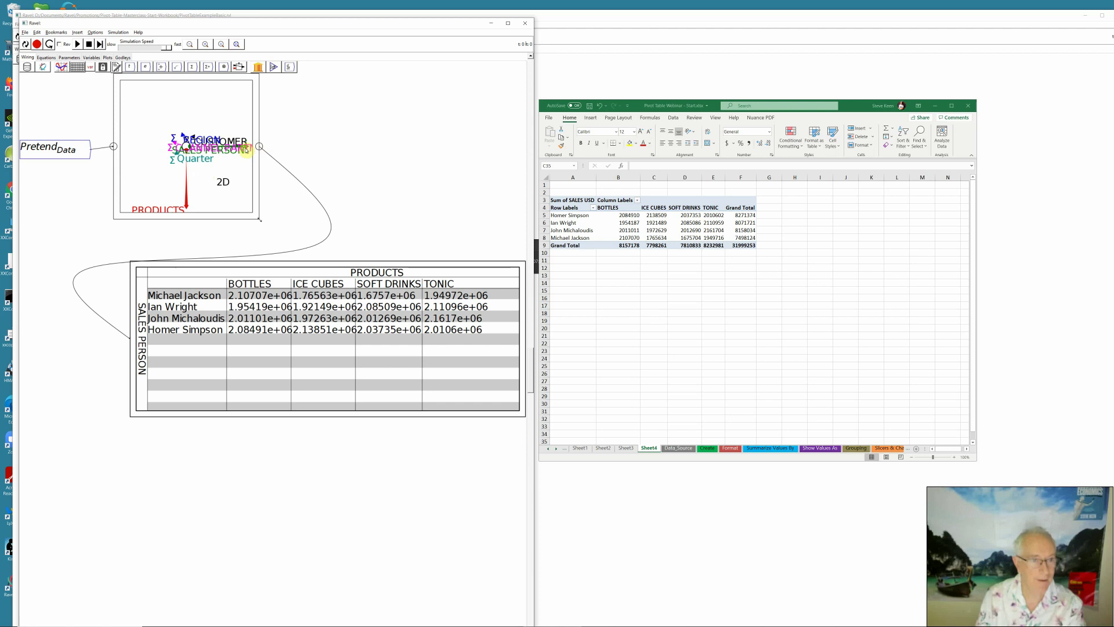
# Sort the SALES PERSON axis in forward order and keep it as the sheet's row axis.
pyautogui.moveTo(247, 150); pyautogui.dragTo(134, 147)
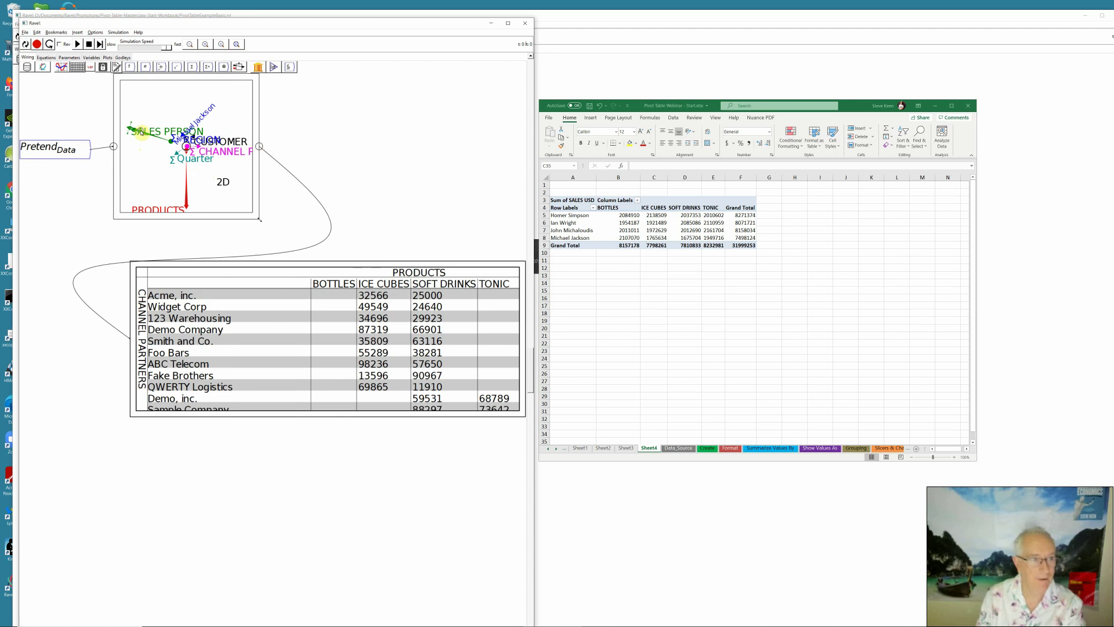
pyautogui.rightClick(142, 135)
pyautogui.moveTo(161, 156)
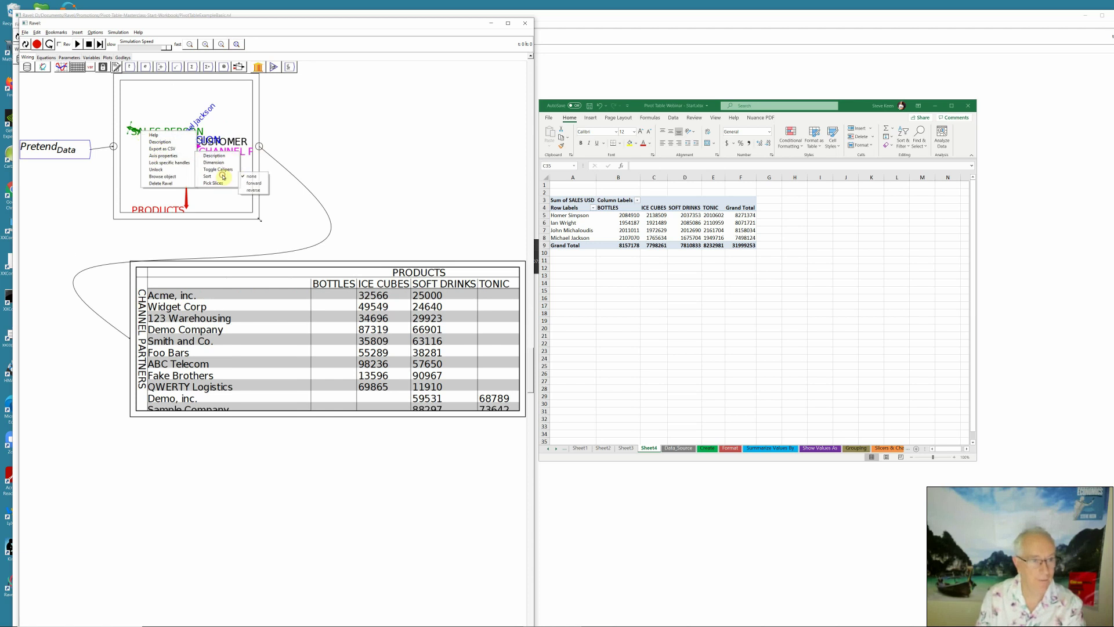
pyautogui.click(251, 183)
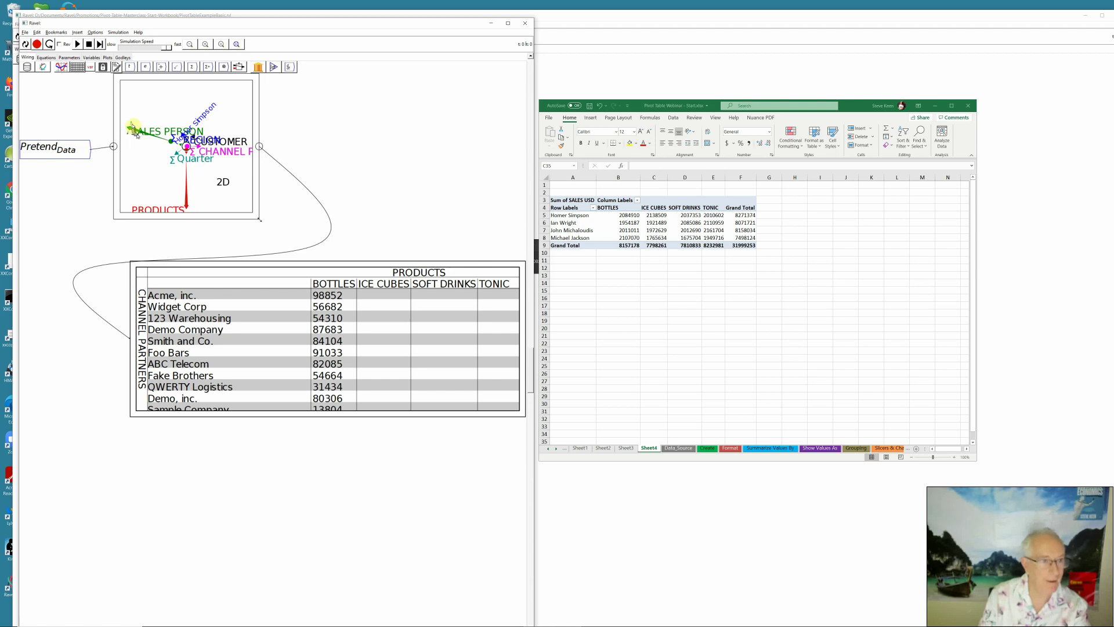
pyautogui.moveTo(128, 129); pyautogui.dragTo(238, 150)
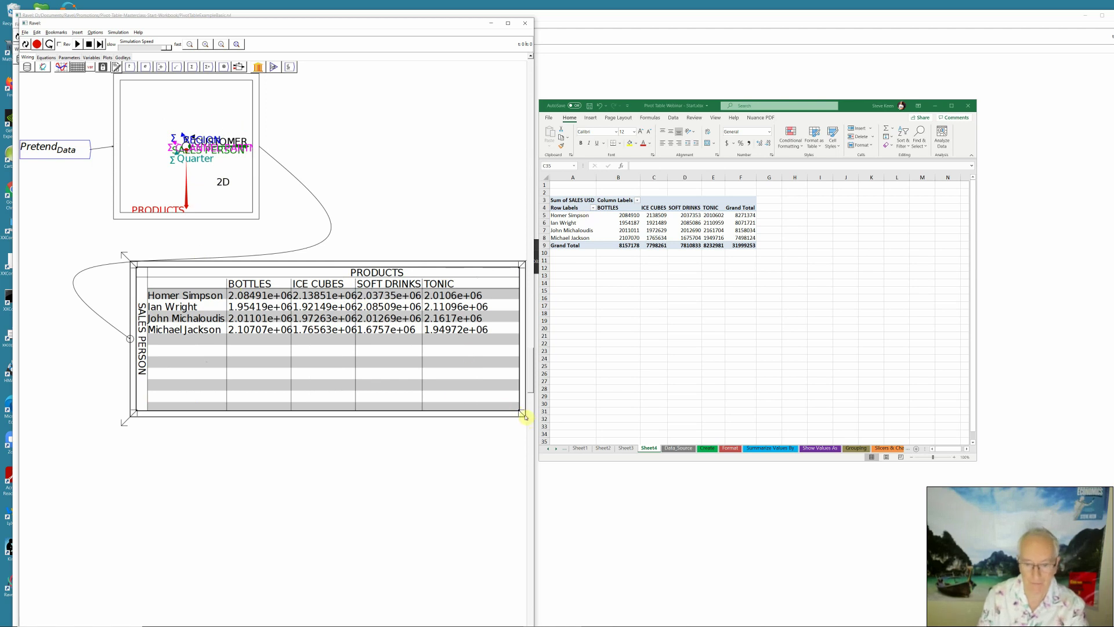
# Shorten the sheet to about six rows and nudge it a little lower beneath the Ravel.
pyautogui.moveTo(525, 416); pyautogui.dragTo(507, 369)
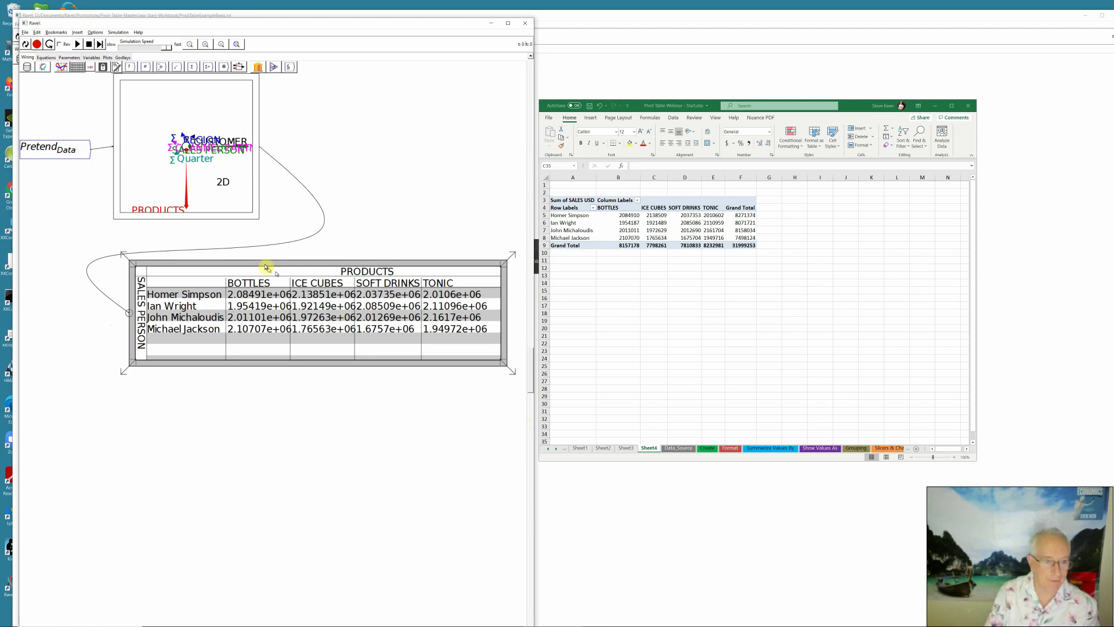
pyautogui.moveTo(259, 262); pyautogui.dragTo(238, 273)
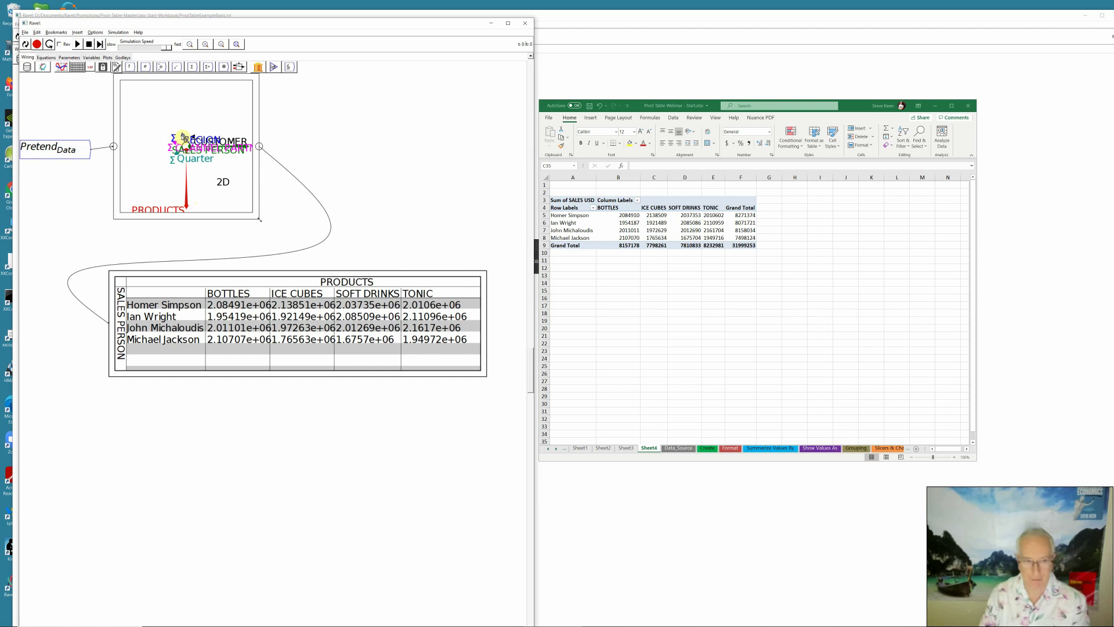
# Expand the REGION axis and step its slicer through the regions, including AMERICAS, EUROPE and ASIA, to examine each region's sales.
pyautogui.moveTo(182, 138); pyautogui.dragTo(173, 108)
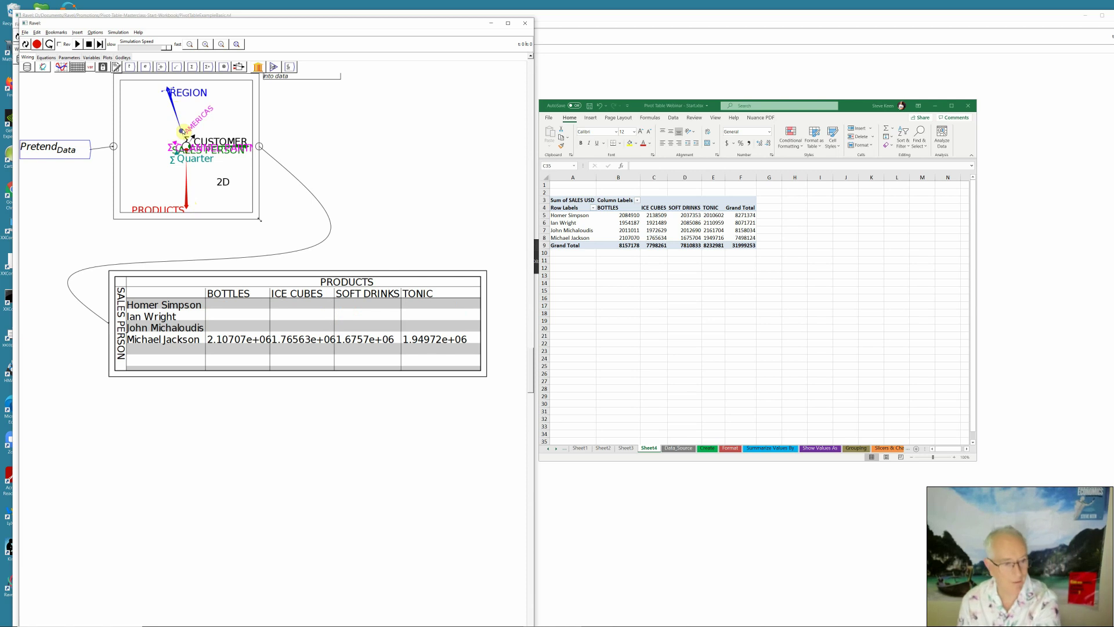
pyautogui.press('Up')
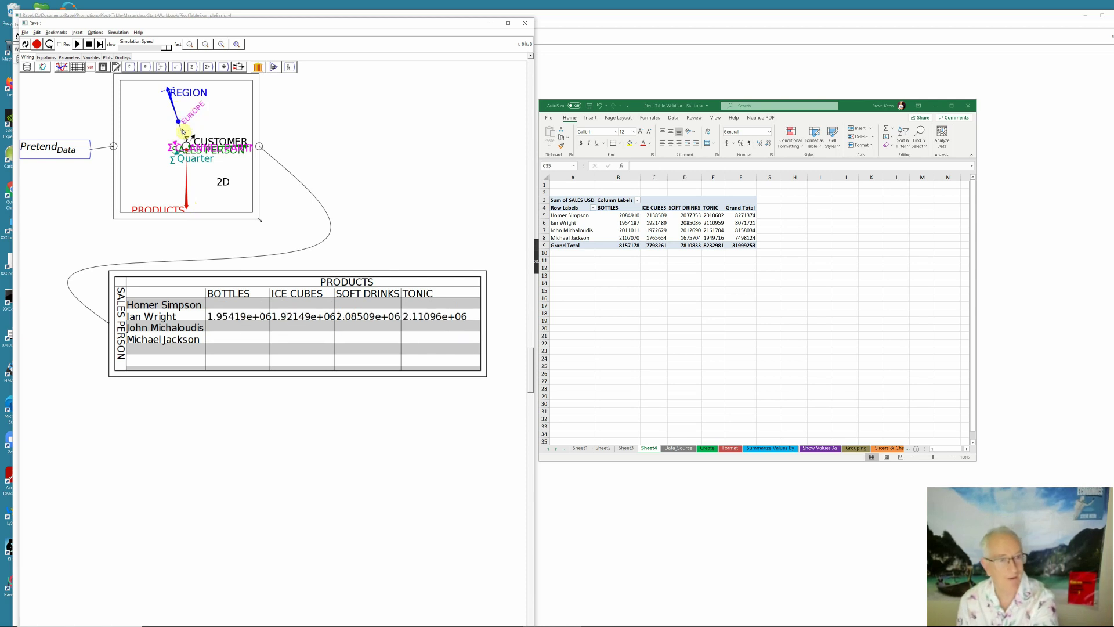
pyautogui.press('Up')
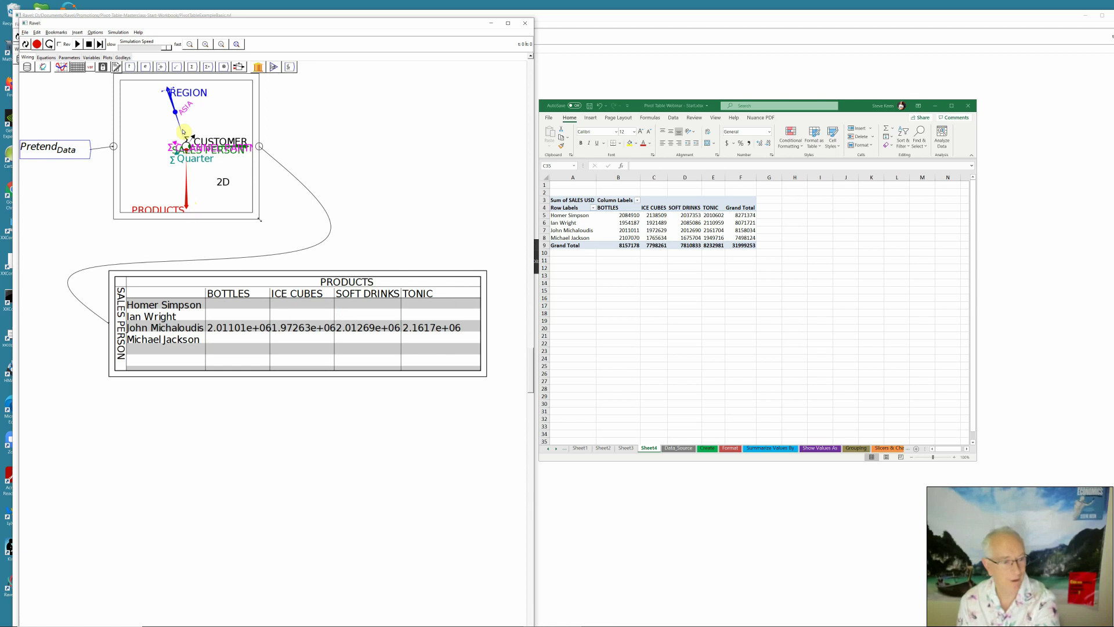
pyautogui.press('Up')
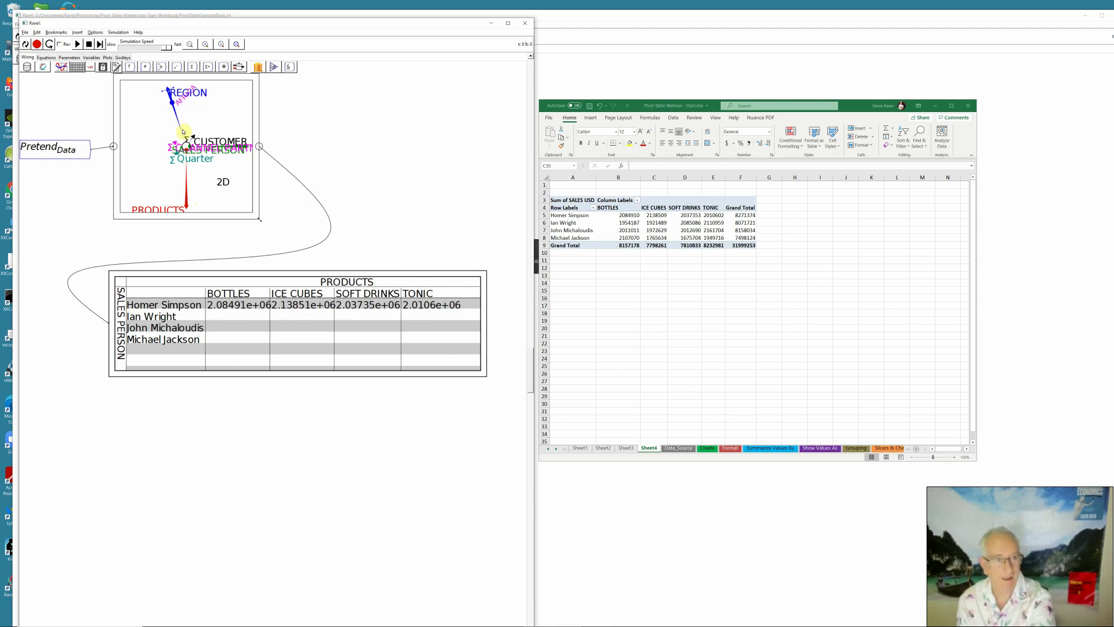
pyautogui.press('Down')
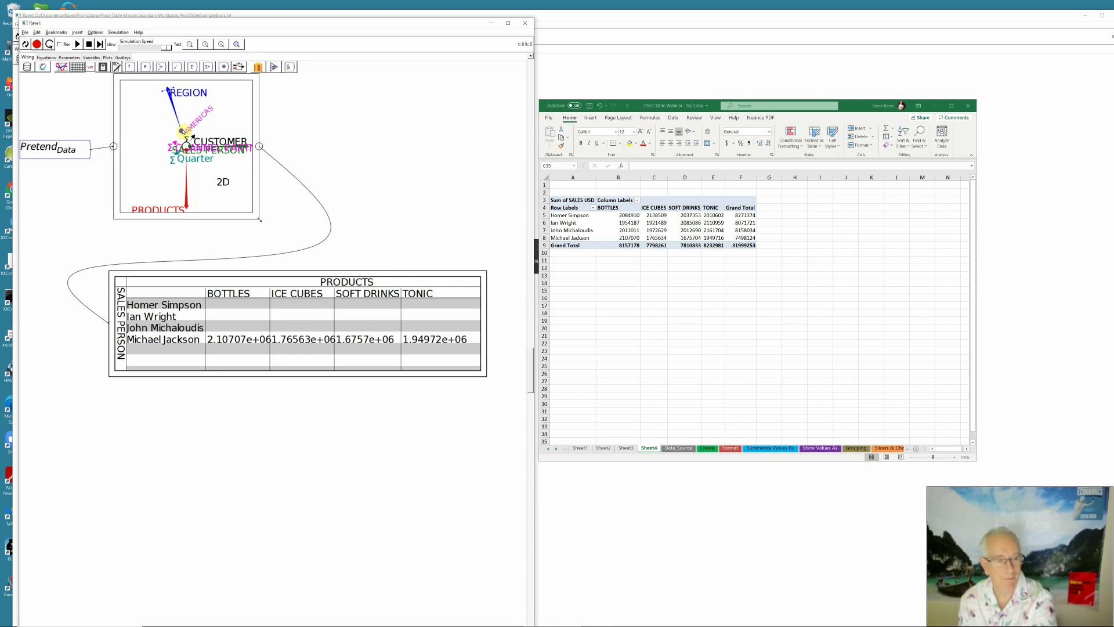
pyautogui.press('Up')
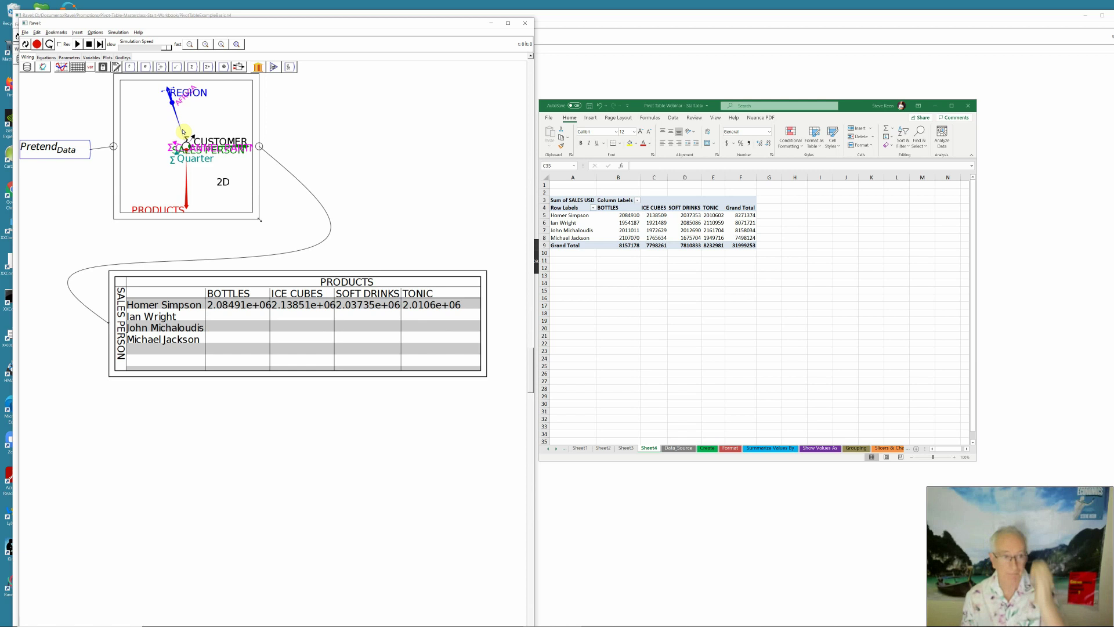
# Add a plot to the right of the Ravel and wire the Ravel's output to it.
pyautogui.click(61, 67)
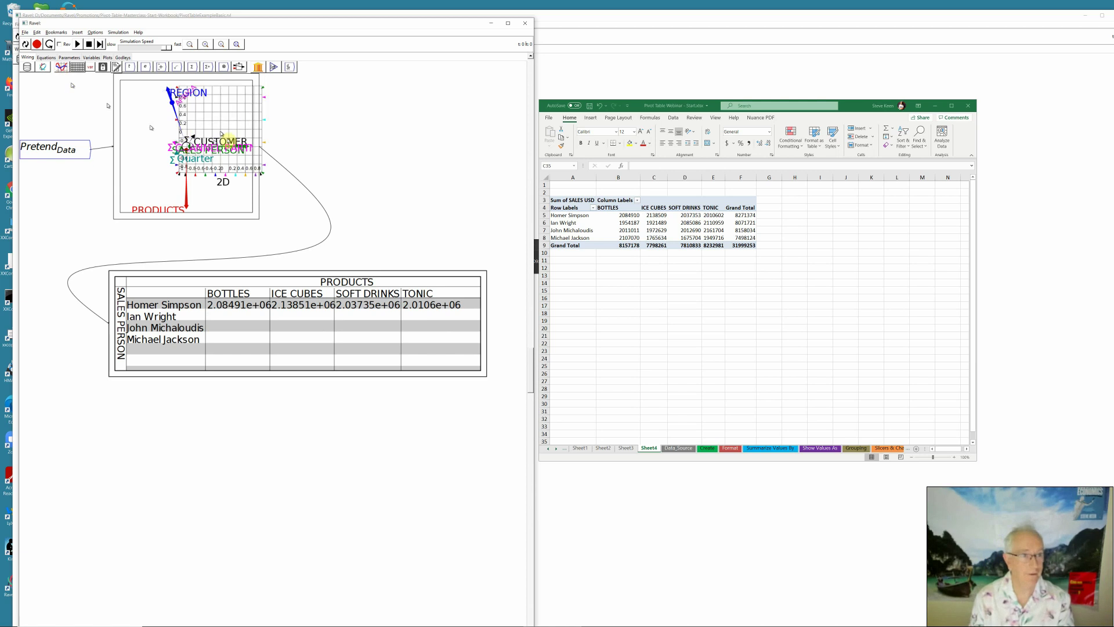
pyautogui.click(373, 129)
pyautogui.moveTo(260, 150); pyautogui.dragTo(329, 114)
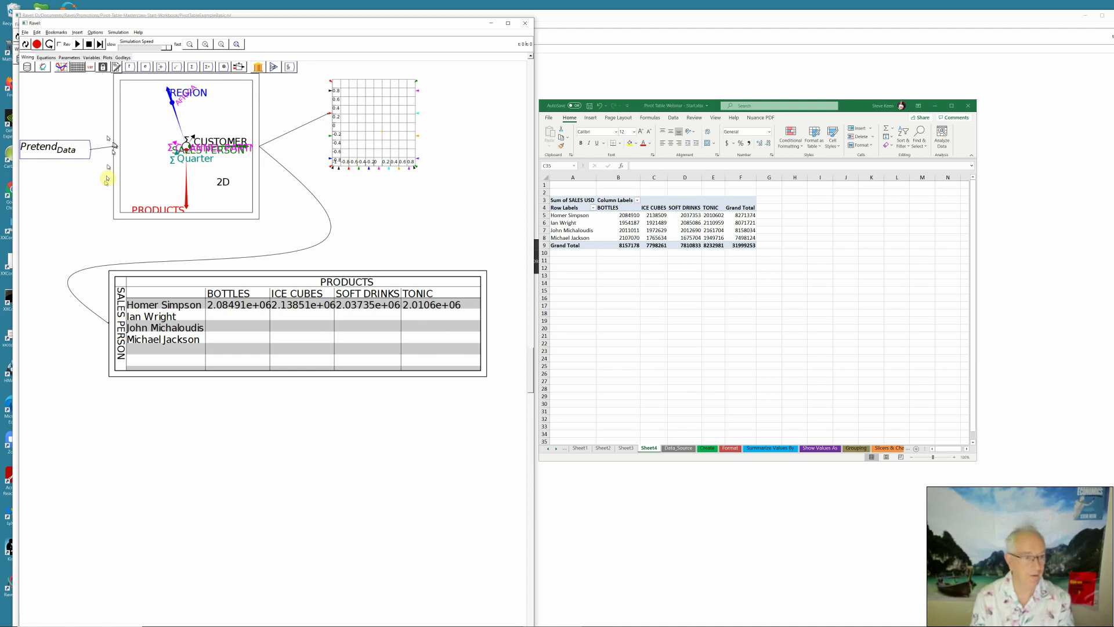
# Collapse the REGION axis so the sheet and plot aggregate sales across all regions.
pyautogui.moveTo(172, 103); pyautogui.dragTo(186, 145)
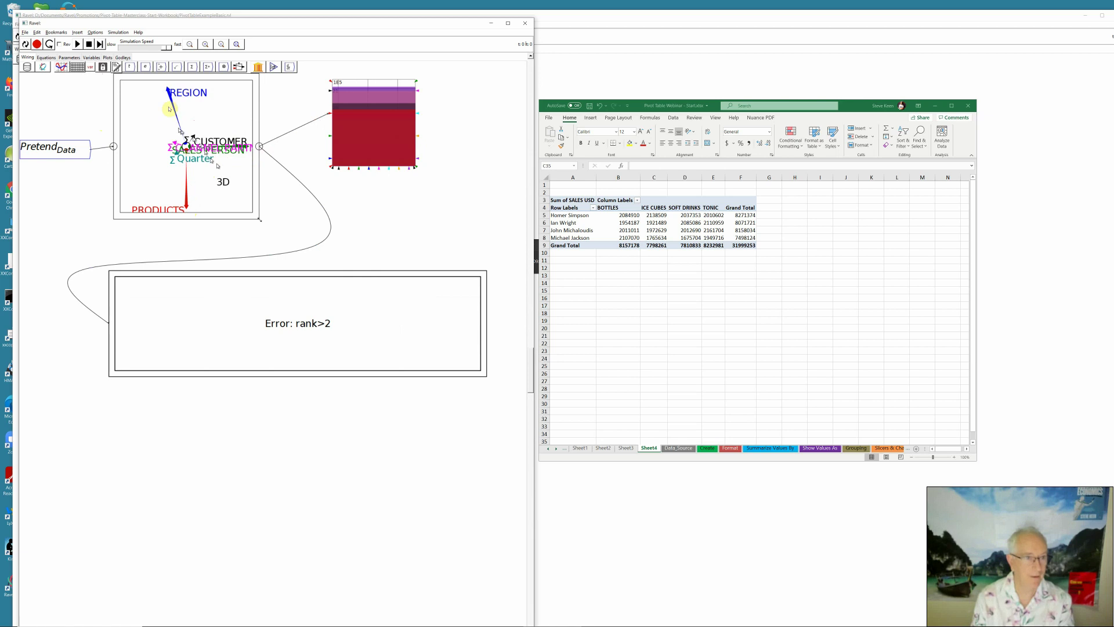
pyautogui.moveTo(168, 90); pyautogui.dragTo(184, 138)
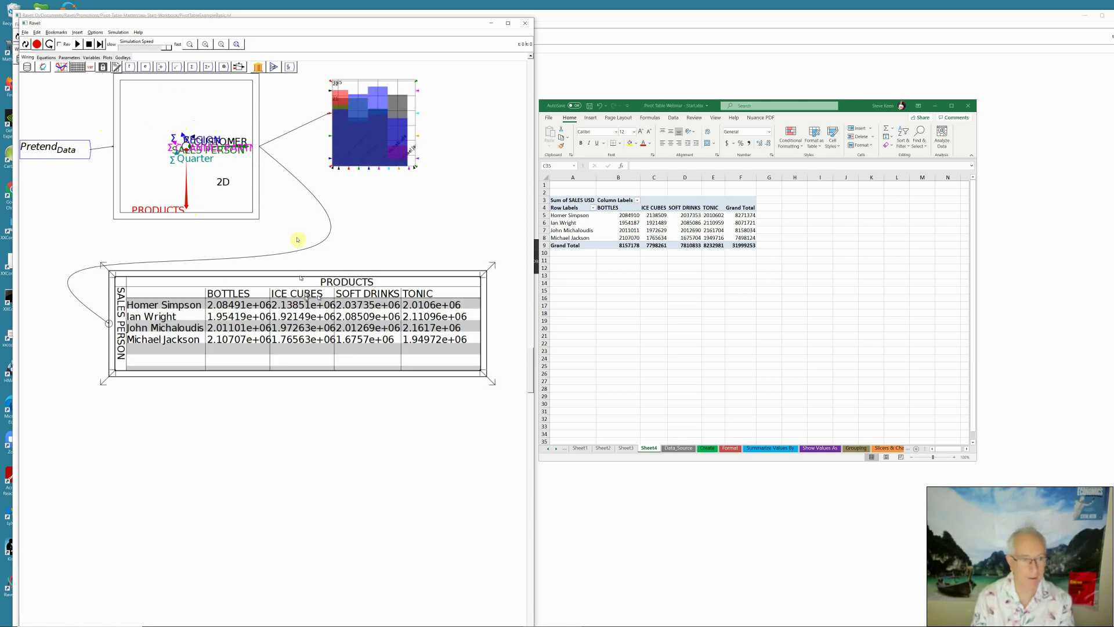
# Replace the direct wire between the Ravel and the sheet with a connection through a lock, and reset the simulation.
pyautogui.click(104, 67)
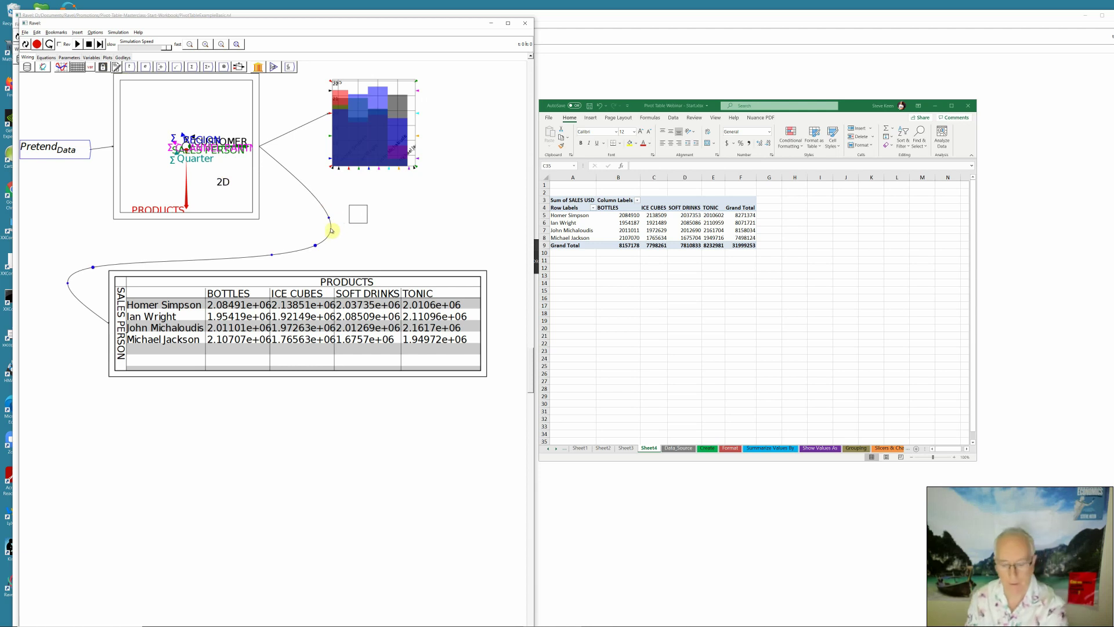
pyautogui.press('Delete')
pyautogui.moveTo(259, 148); pyautogui.dragTo(317, 165)
pyautogui.rightClick(317, 166)
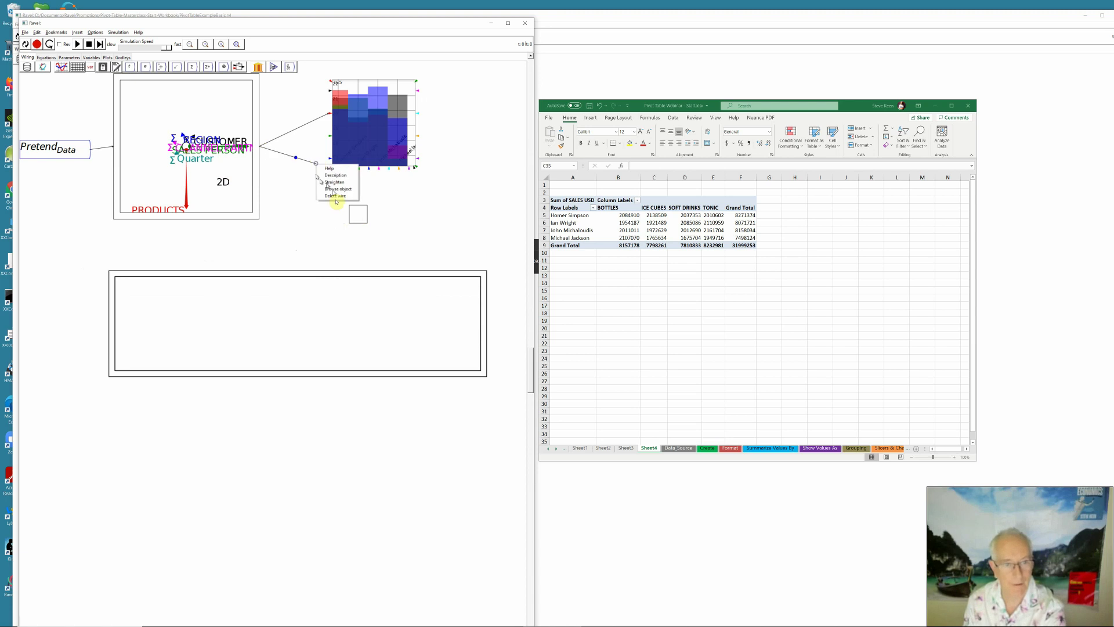
pyautogui.click(336, 197)
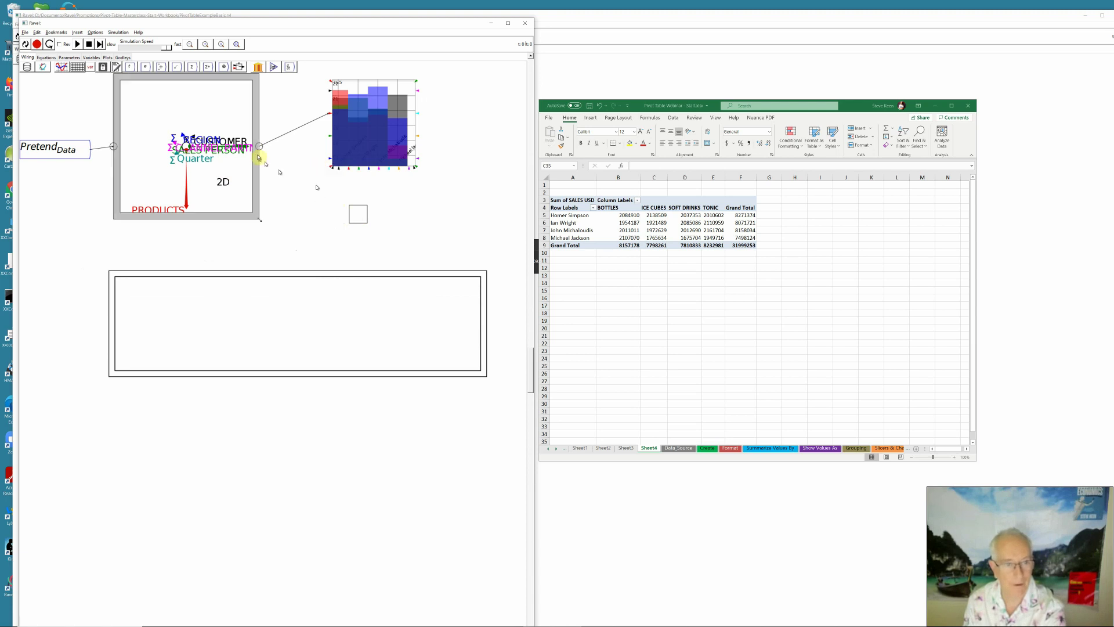
pyautogui.moveTo(260, 147); pyautogui.dragTo(110, 321)
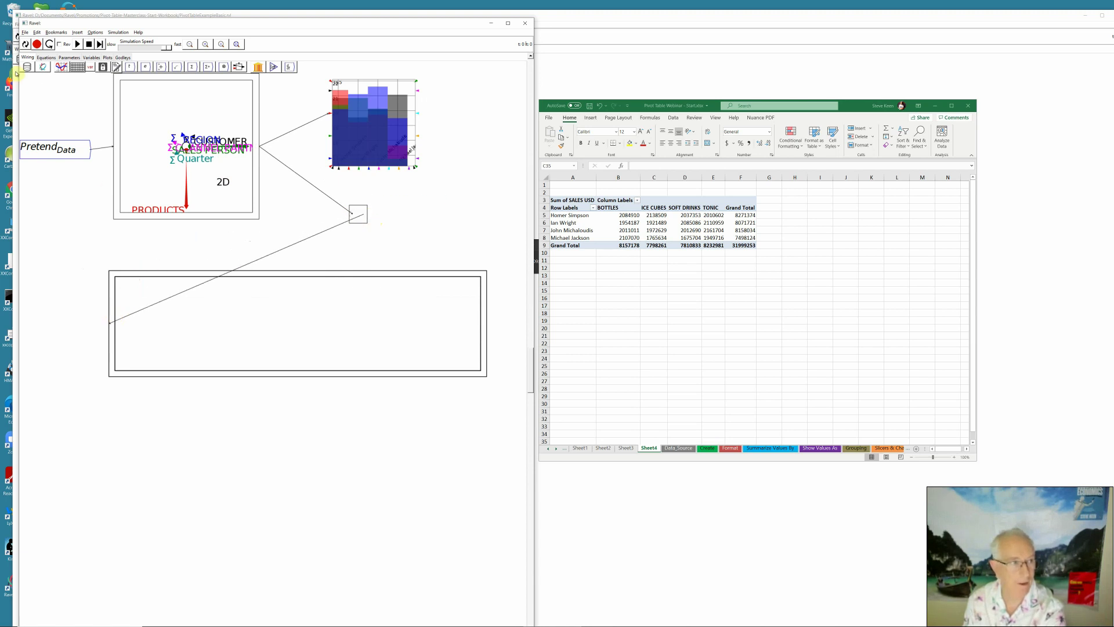
pyautogui.click(25, 45)
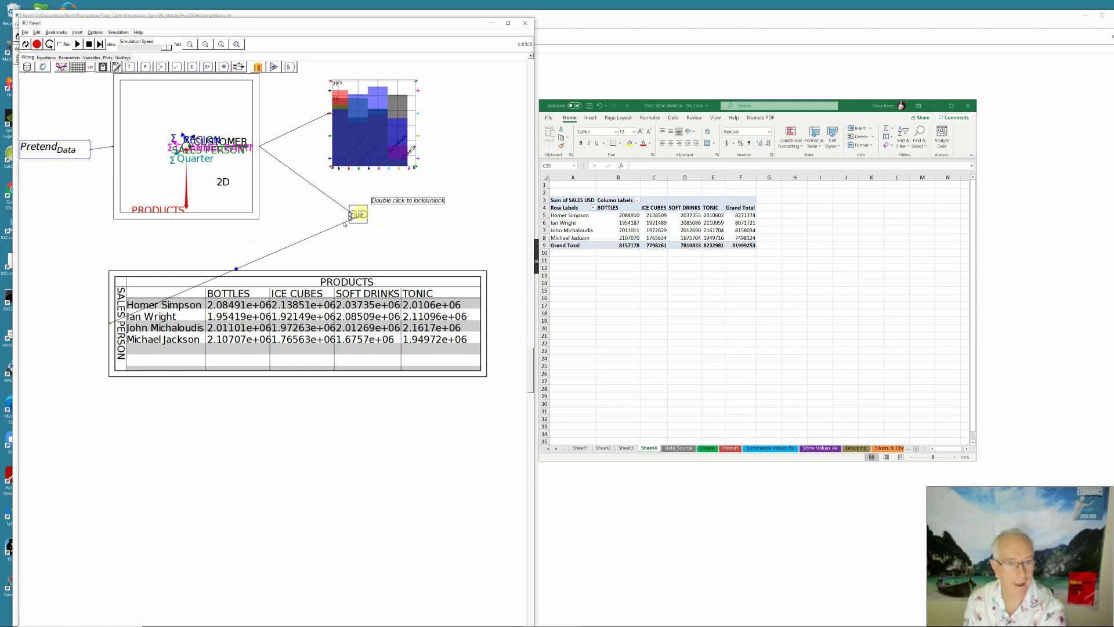
# Engage the lock to freeze the sheet's data, and place it between the Ravel and the sheet with its wire curved around.
pyautogui.rightClick(359, 212)
pyautogui.click(375, 230)
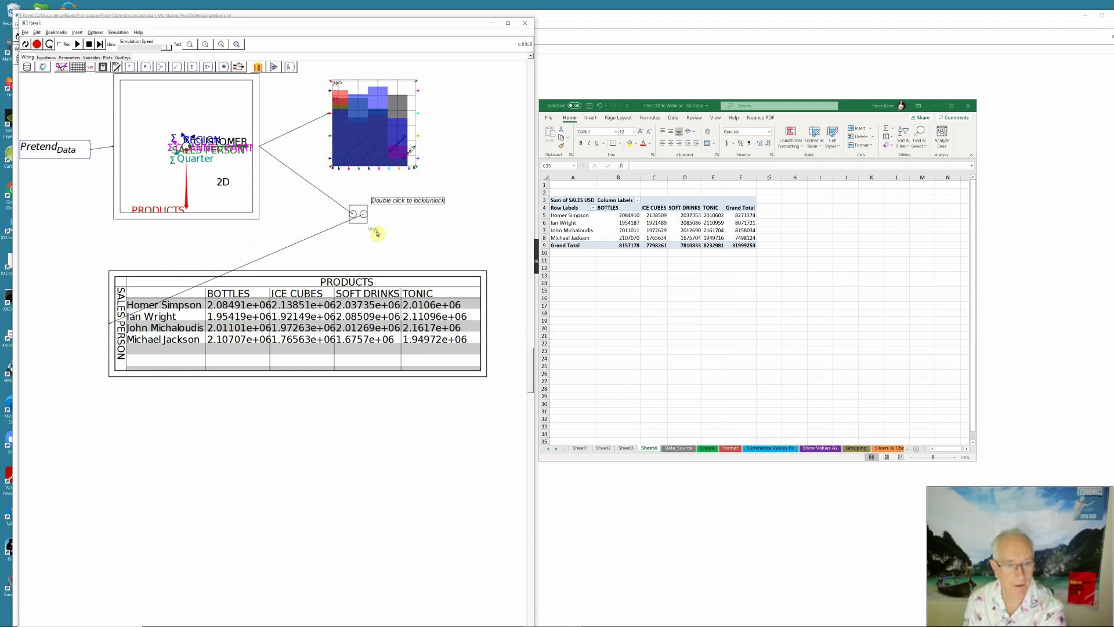
pyautogui.moveTo(359, 224); pyautogui.dragTo(304, 208)
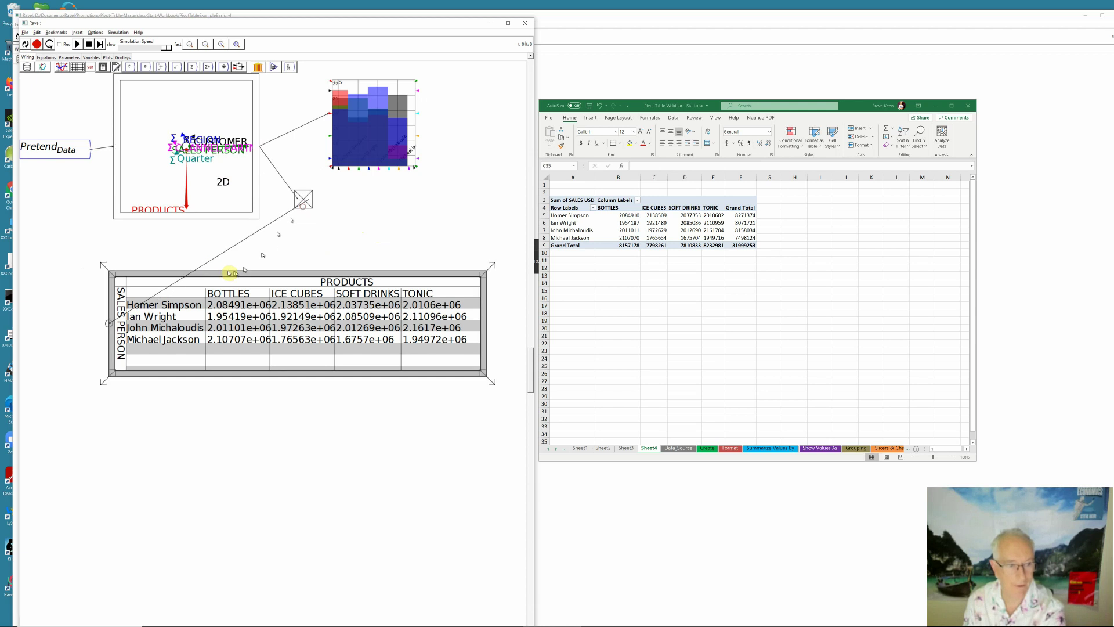
pyautogui.moveTo(209, 264); pyautogui.dragTo(70, 276)
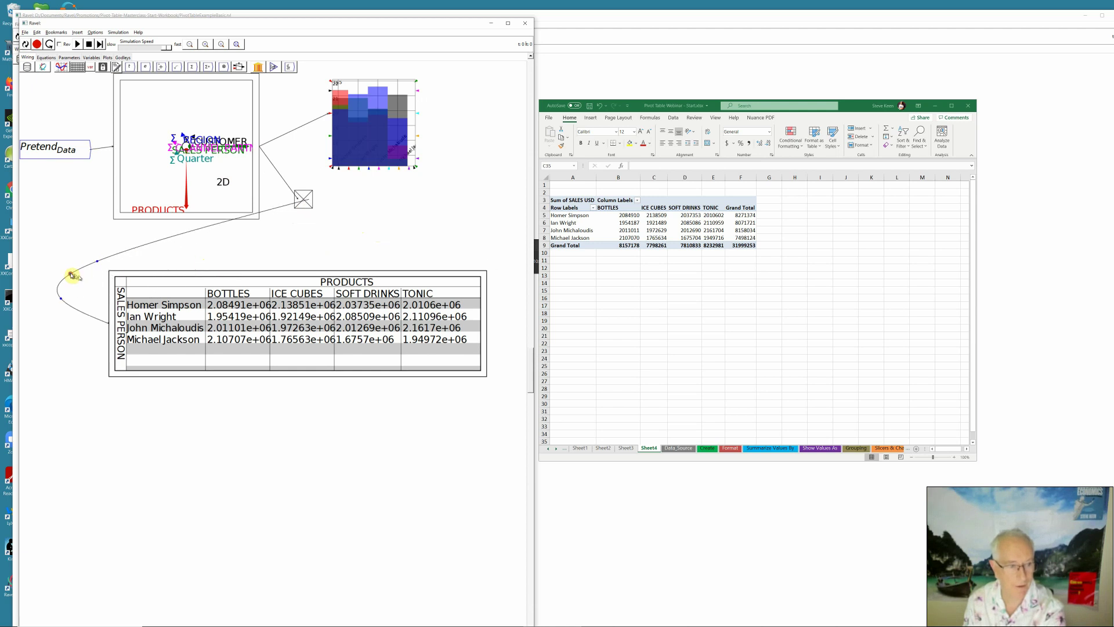
pyautogui.moveTo(299, 213); pyautogui.dragTo(277, 236)
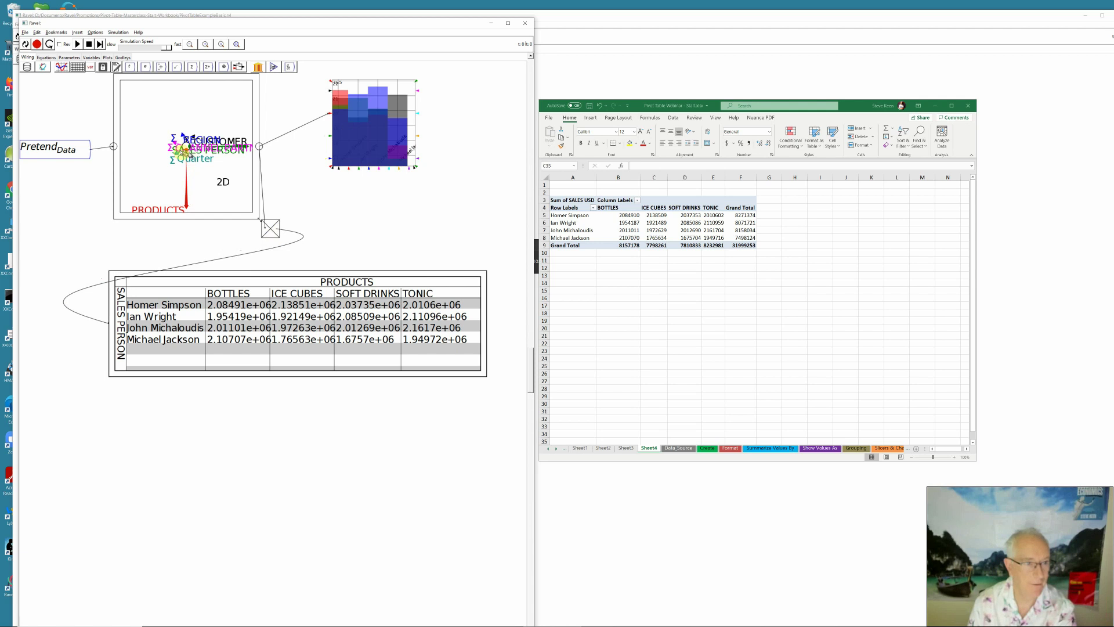
# Put Quarter on the horizontal axis with SALES PERSON collapsed to its total, then maximize the window and enlarge the model view.
pyautogui.moveTo(176, 152); pyautogui.dragTo(138, 184)
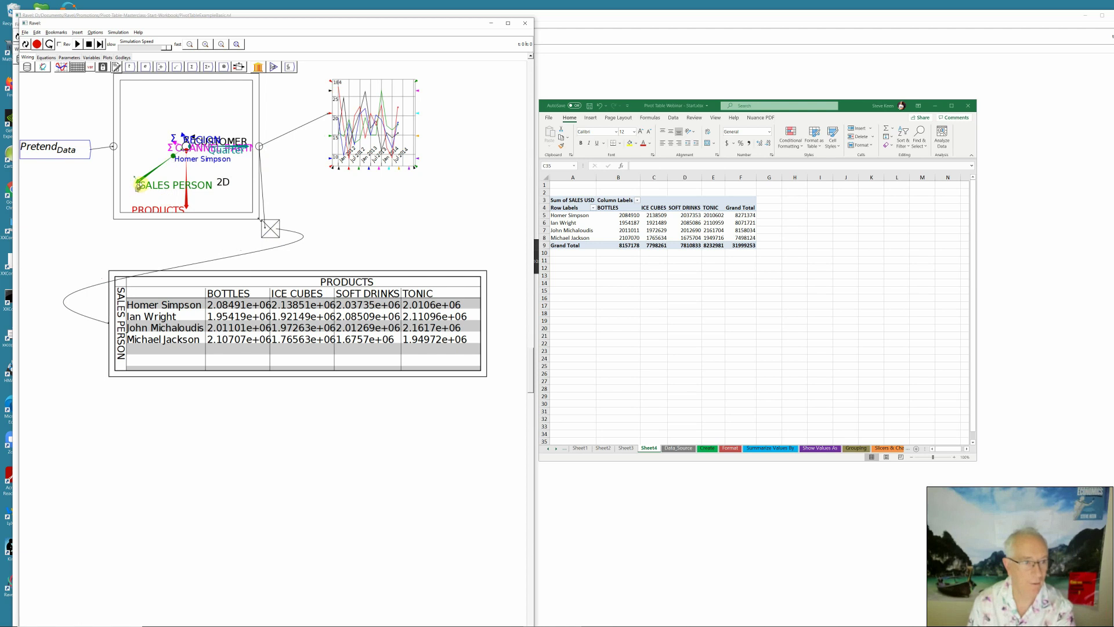
pyautogui.moveTo(137, 185); pyautogui.dragTo(183, 138)
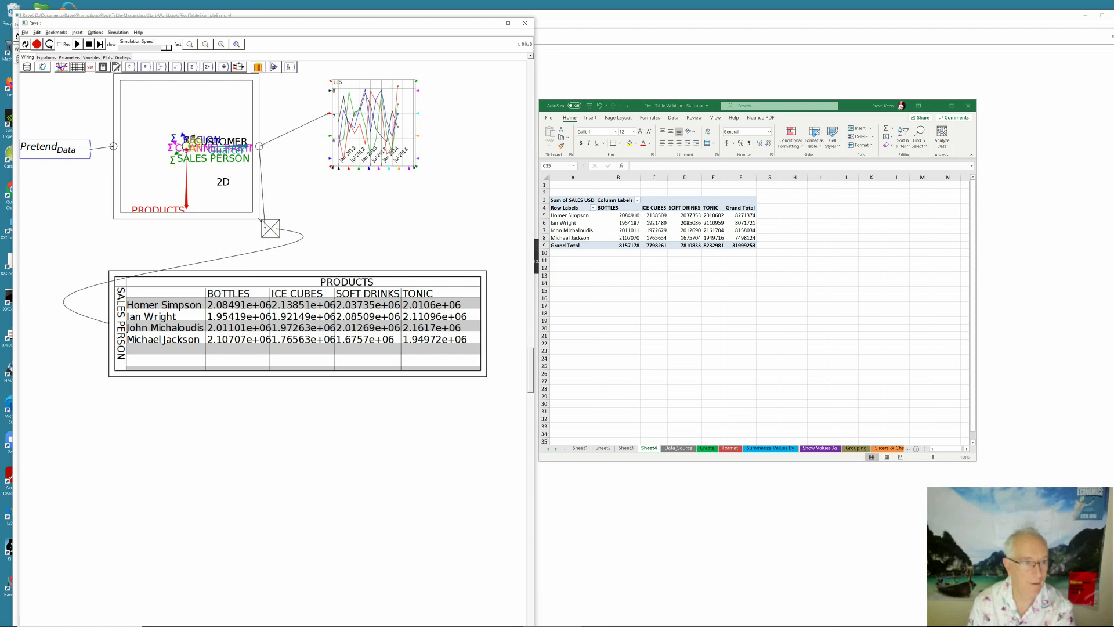
pyautogui.click(508, 23)
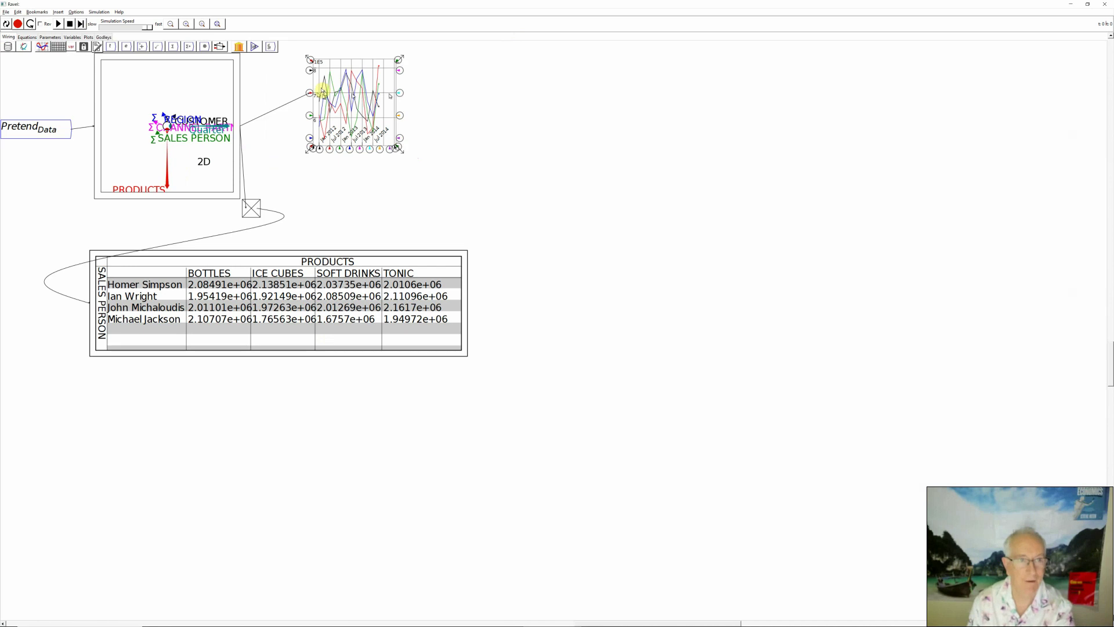
pyautogui.click(217, 23)
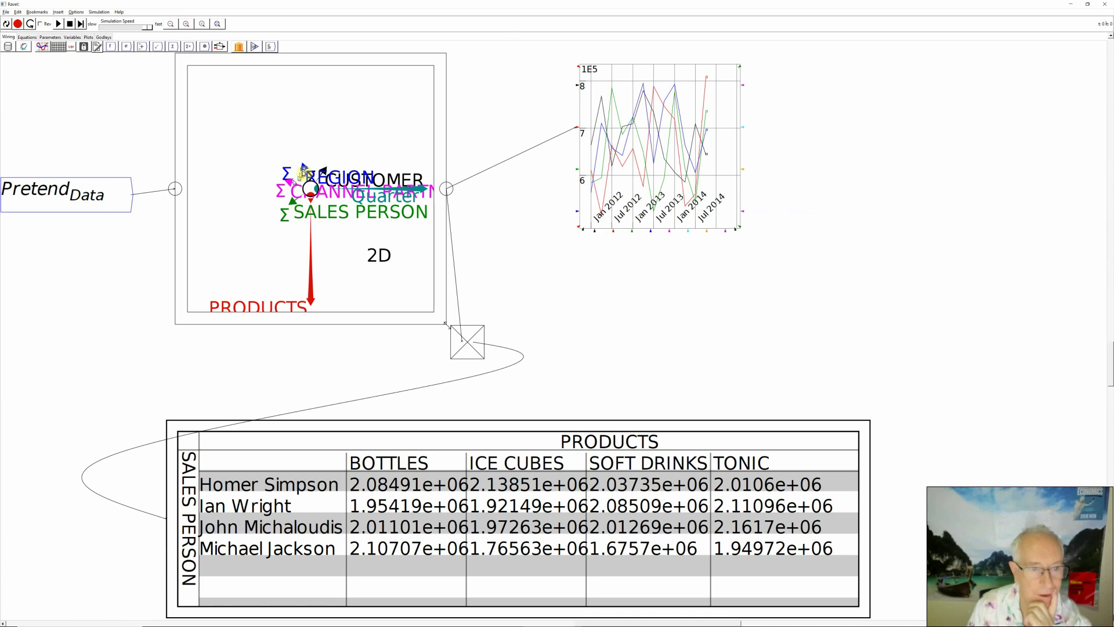
# Swing the PRODUCTS axis off the vertical and step its slice from BOTTLES through ICE CUBES and SOFT DRINKS to TONIC.
pyautogui.moveTo(303, 172)
pyautogui.mouseDown()
pyautogui.moveTo(330, 154)
pyautogui.moveTo(343, 121)
pyautogui.moveTo(322, 168)
pyautogui.mouseUp()
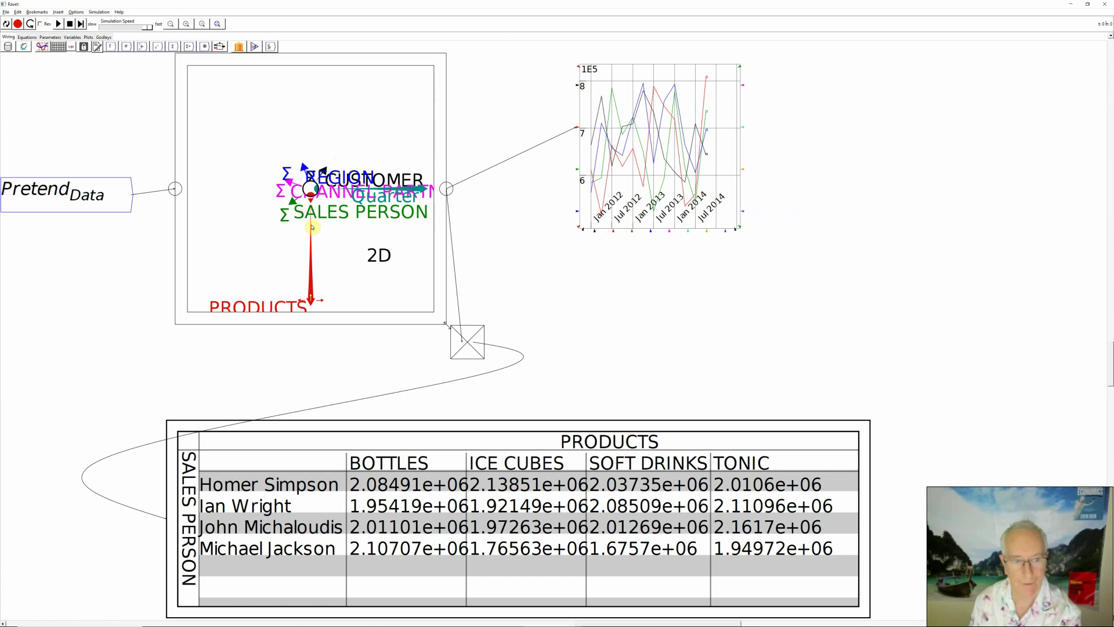
pyautogui.moveTo(312, 224); pyautogui.dragTo(308, 187)
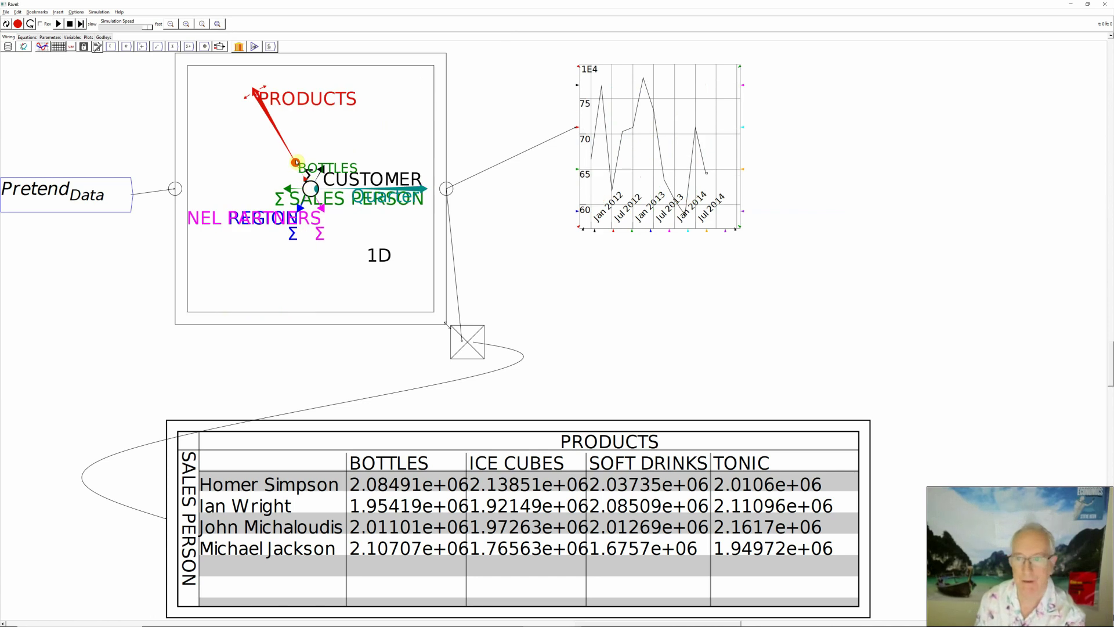
pyautogui.press('Up')
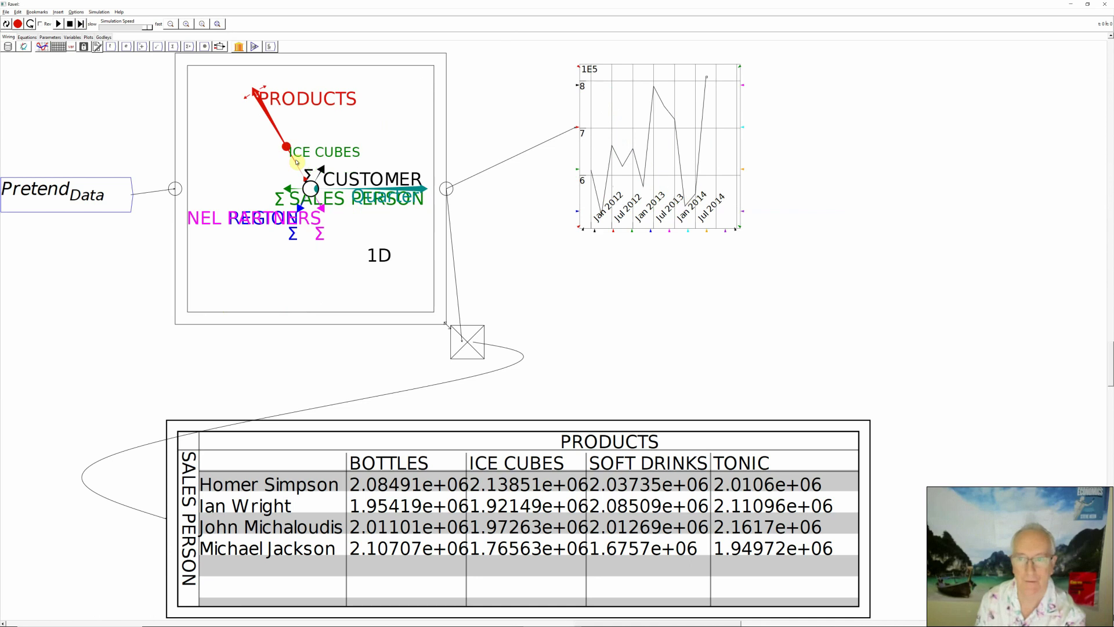
pyautogui.press('Up')
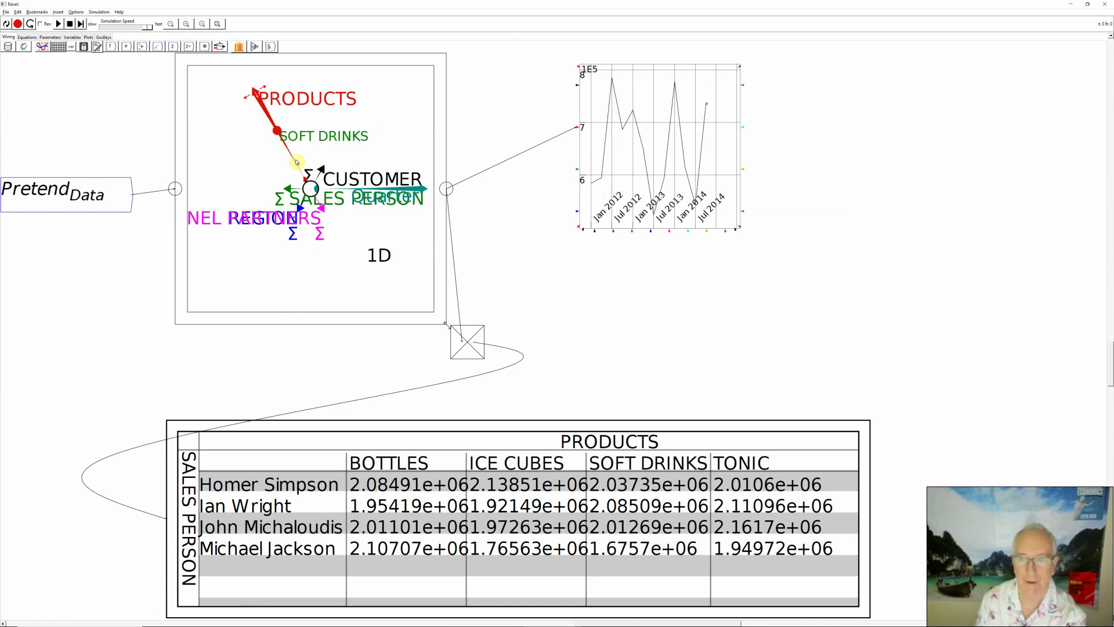
pyautogui.press('Up')
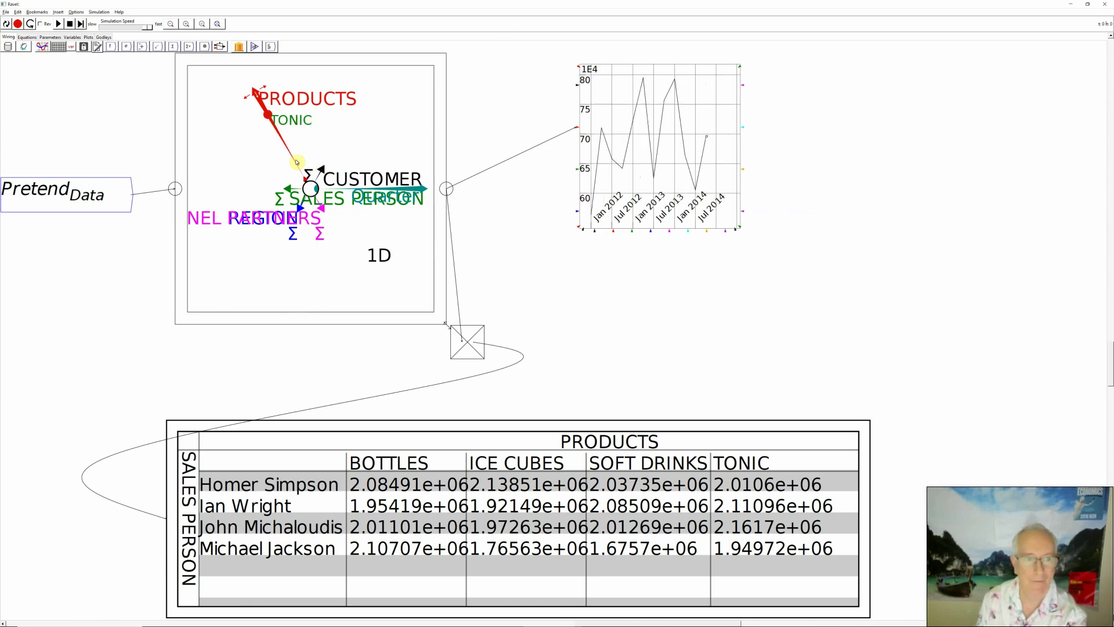
# Step the PRODUCTS slice back through the products and forward again to TONIC, and return PRODUCTS to the vertical axis.
pyautogui.hotkey('ctrl', 'z')
pyautogui.hotkey('ctrl', 'z')
pyautogui.hotkey('ctrl', 'z')
pyautogui.hotkey('ctrl', 'z')
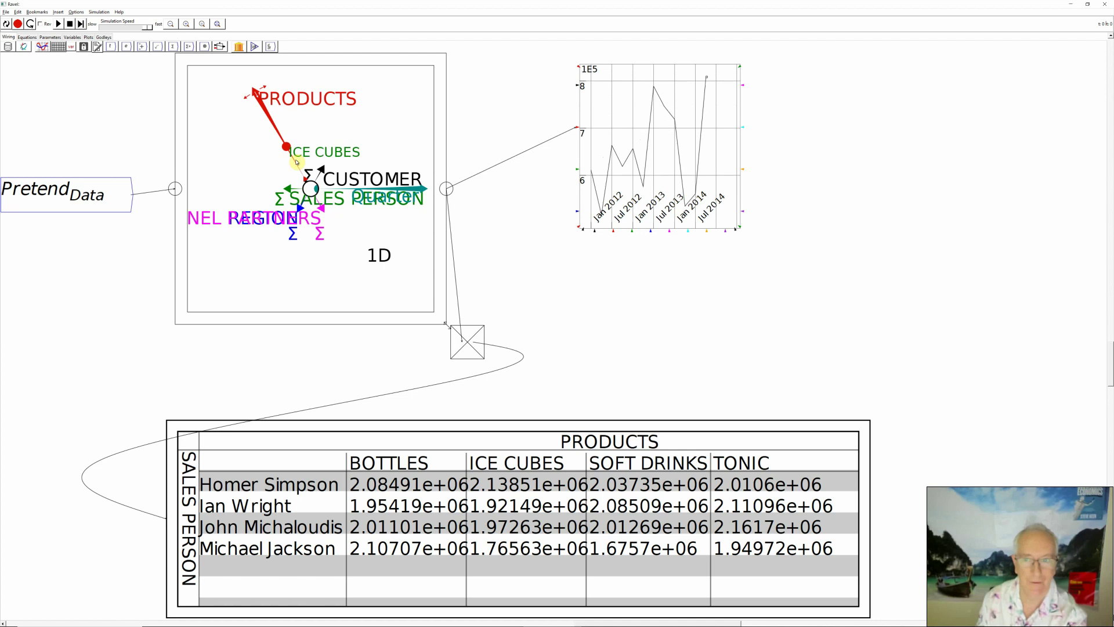
pyautogui.hotkey('ctrl', 'y')
pyautogui.hotkey('ctrl', 'y')
pyautogui.hotkey('ctrl', 'y')
pyautogui.hotkey('ctrl', 'y')
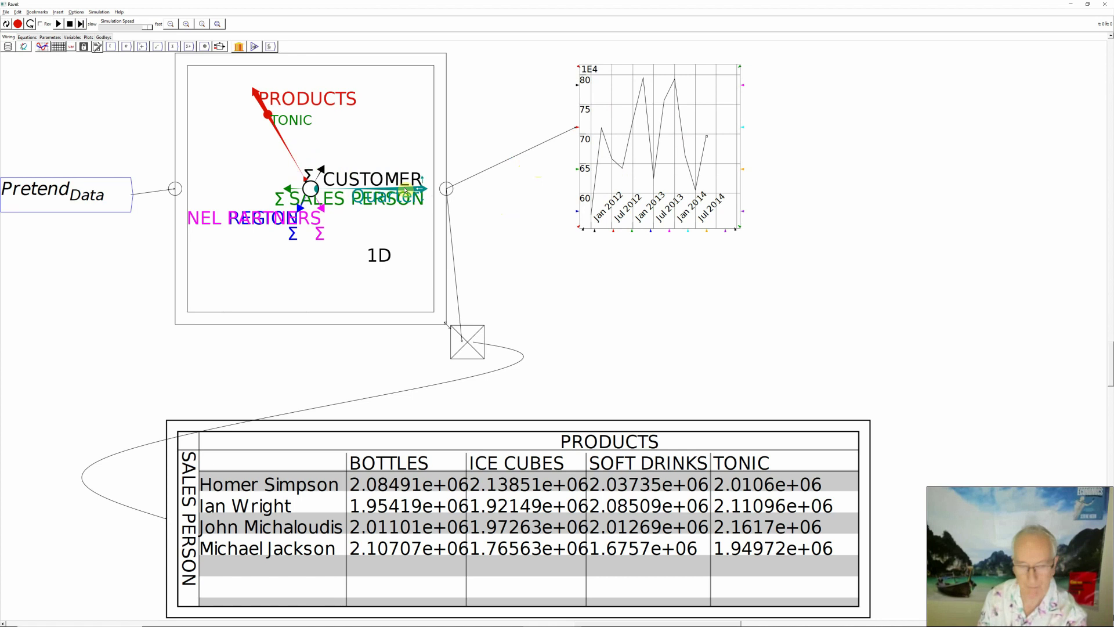
pyautogui.moveTo(284, 127); pyautogui.dragTo(312, 185)
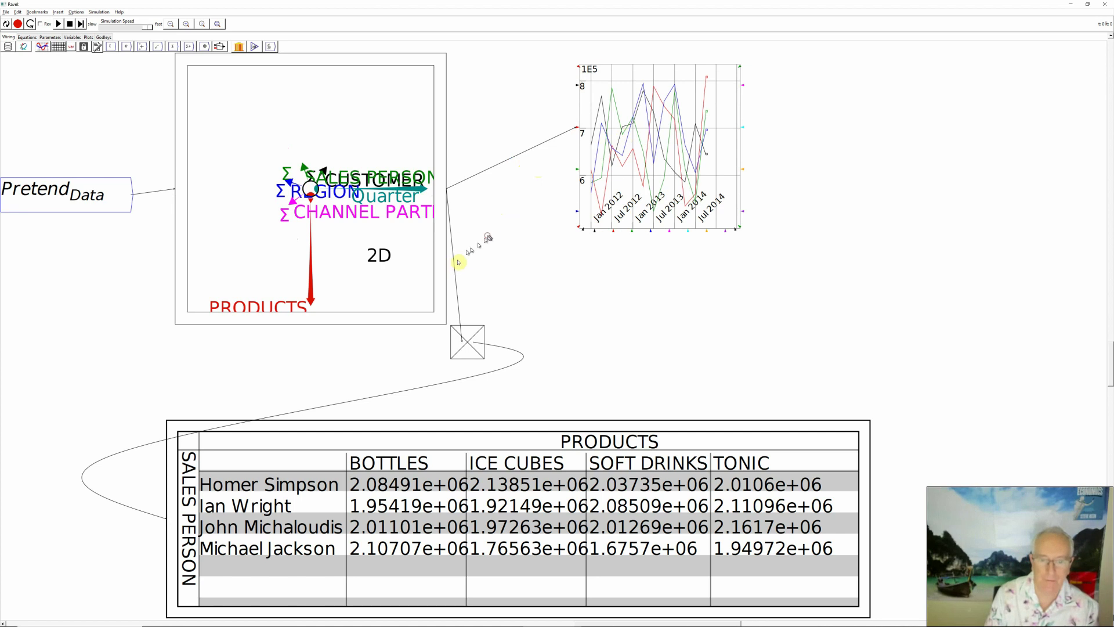
# Curve the wire from the Ravel to the lock around the Ravel's corner, and move the plot closer to the Ravel.
pyautogui.moveTo(455, 265); pyautogui.dragTo(493, 246)
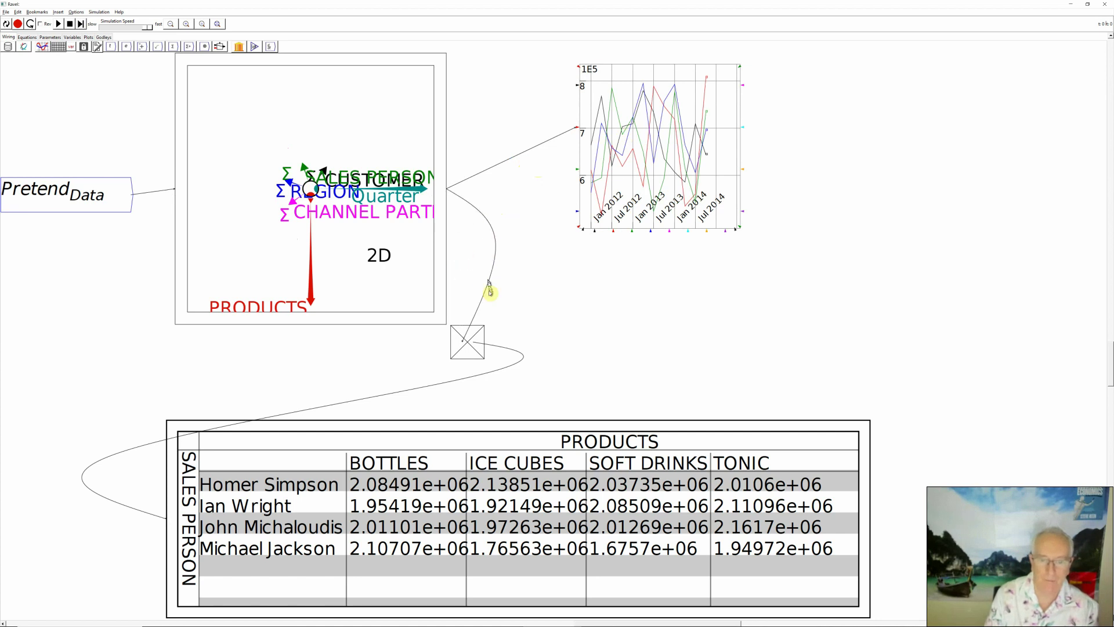
pyautogui.moveTo(485, 299); pyautogui.dragTo(391, 320)
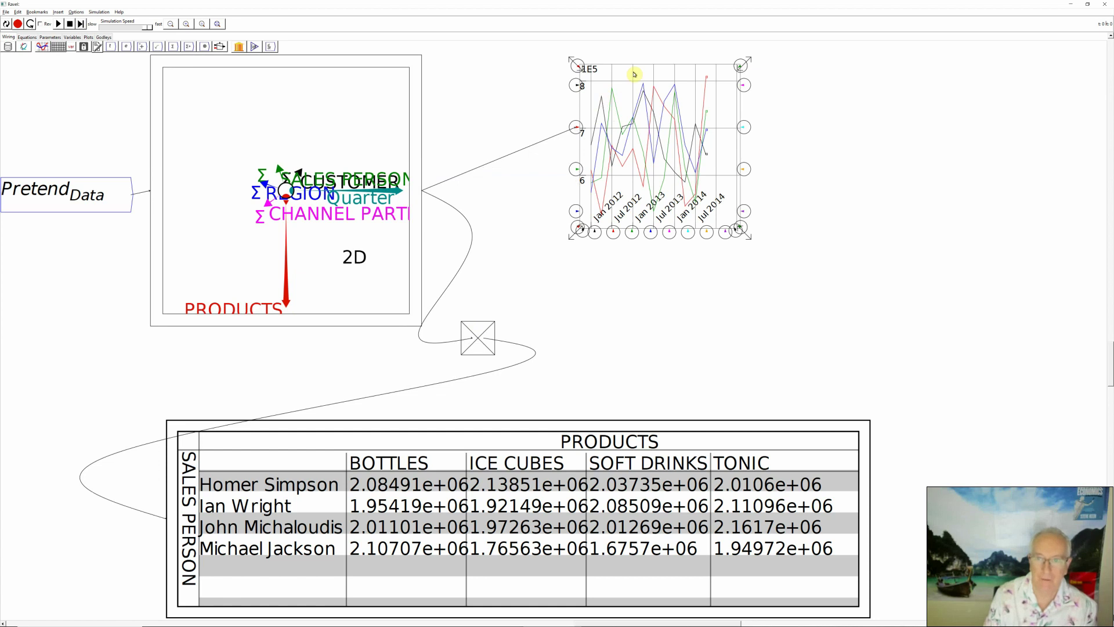
pyautogui.moveTo(629, 78); pyautogui.dragTo(544, 106)
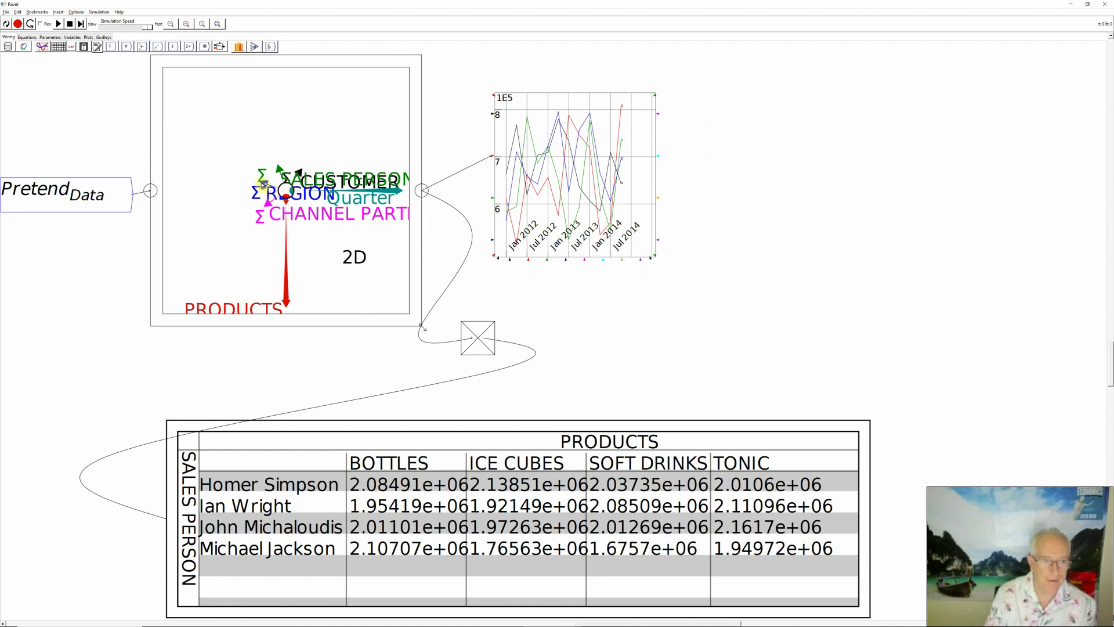
# Expand the REGION axis, step its slice from AMERICAS through the other regions and back to ASIA, and collapse the axis again.
pyautogui.moveTo(264, 183); pyautogui.dragTo(233, 166)
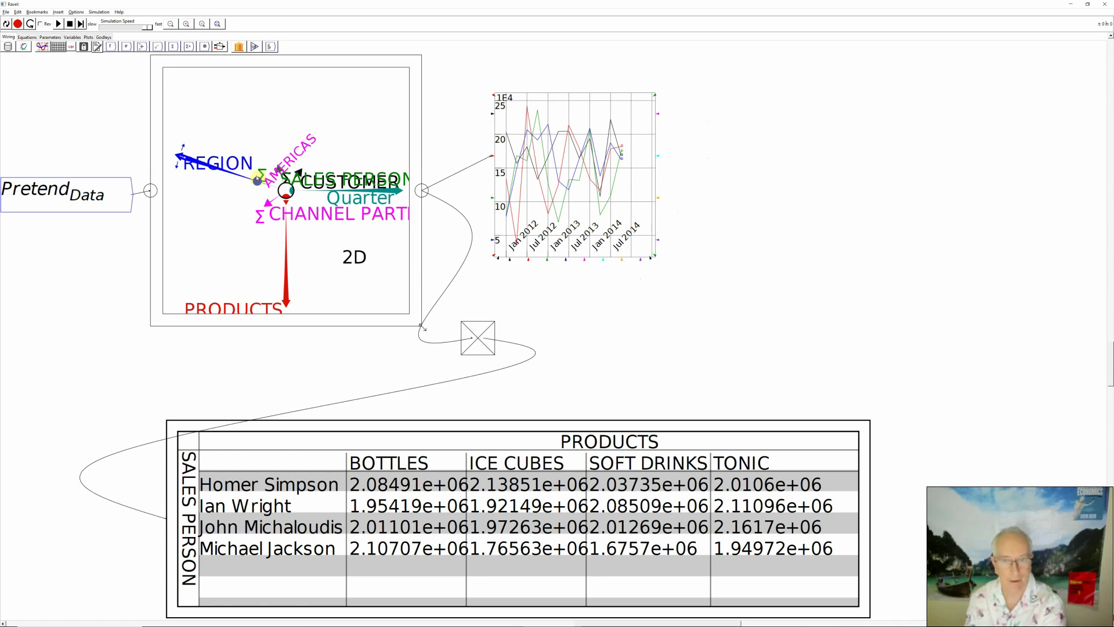
pyautogui.press('Right')
pyautogui.press('Right')
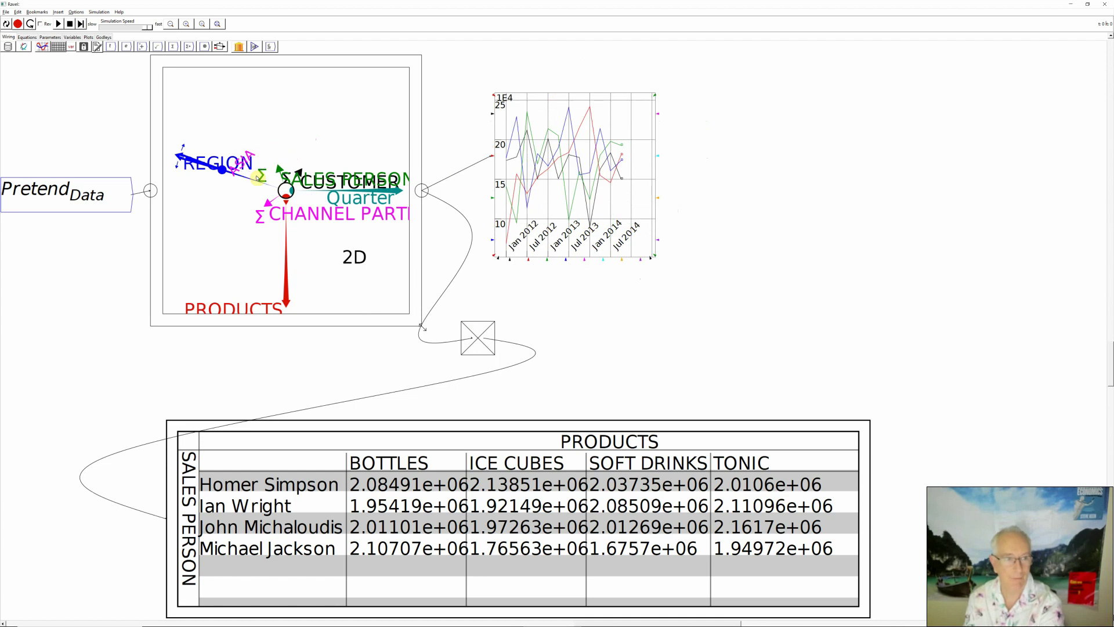
pyautogui.press('Right')
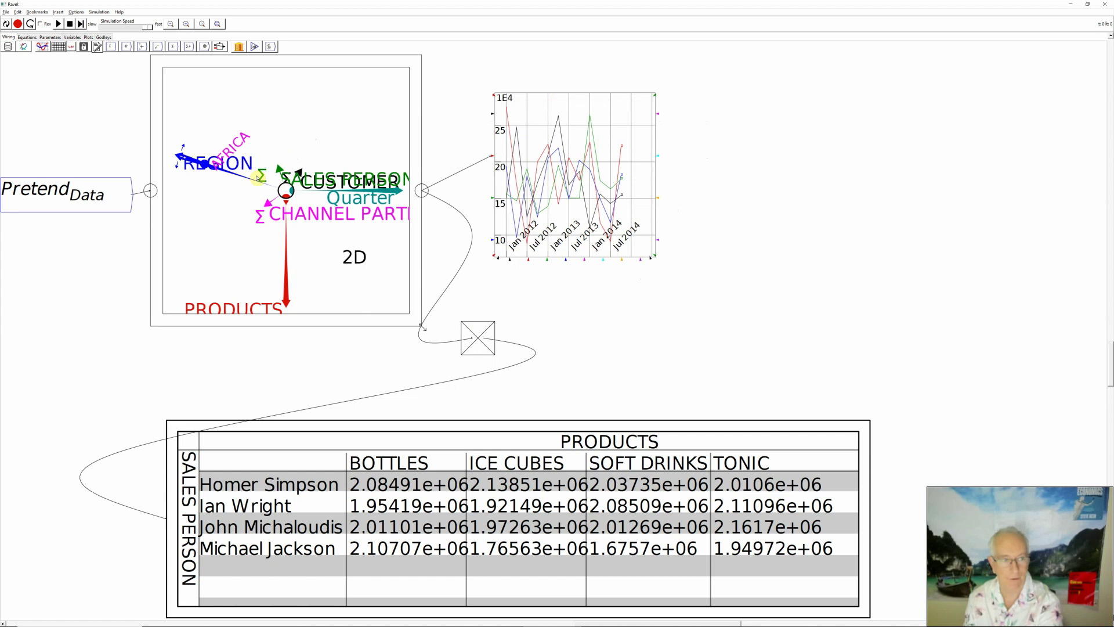
pyautogui.press('Left')
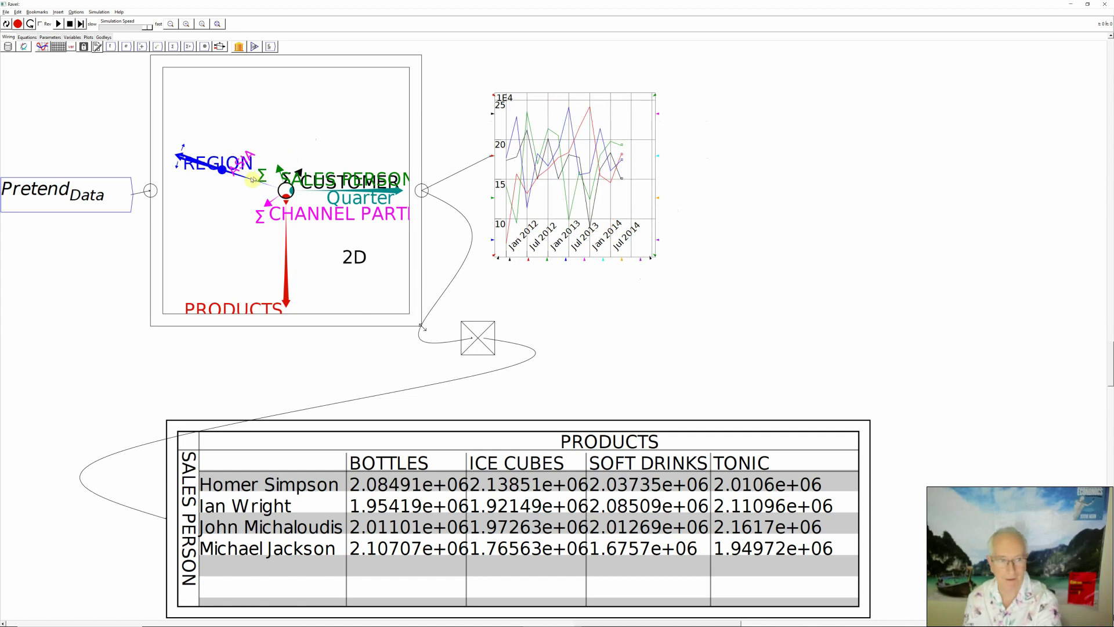
pyautogui.moveTo(181, 158); pyautogui.dragTo(251, 181)
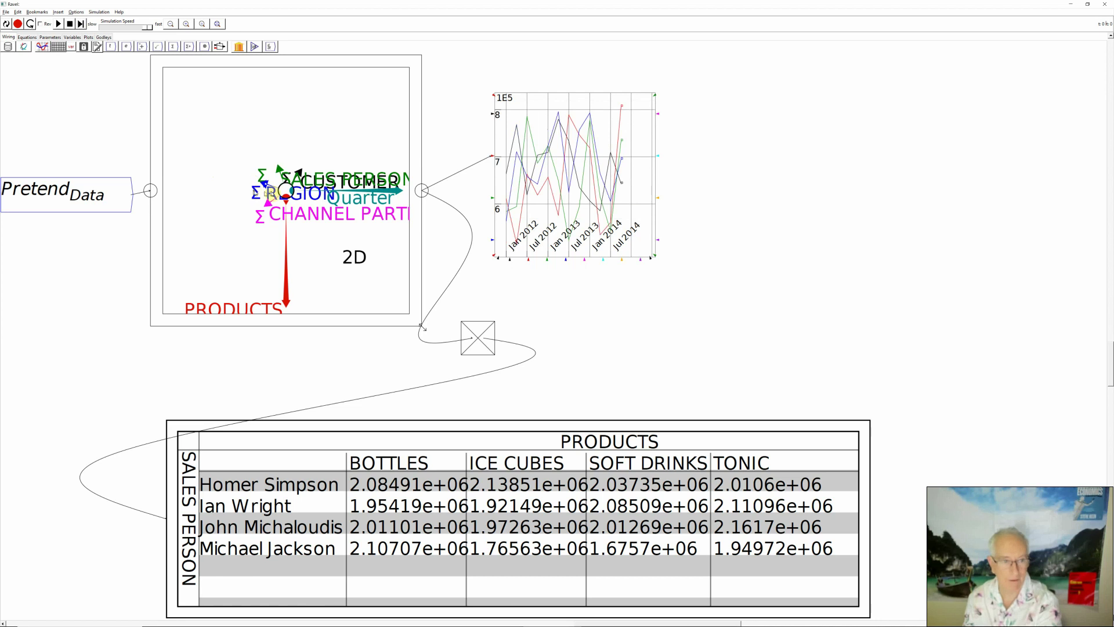
# Expand REGION at the ASIA slice and swing Quarter off the horizontal axis at 2012-Q1 so PRODUCTS takes its place.
pyautogui.moveTo(265, 184); pyautogui.dragTo(183, 156)
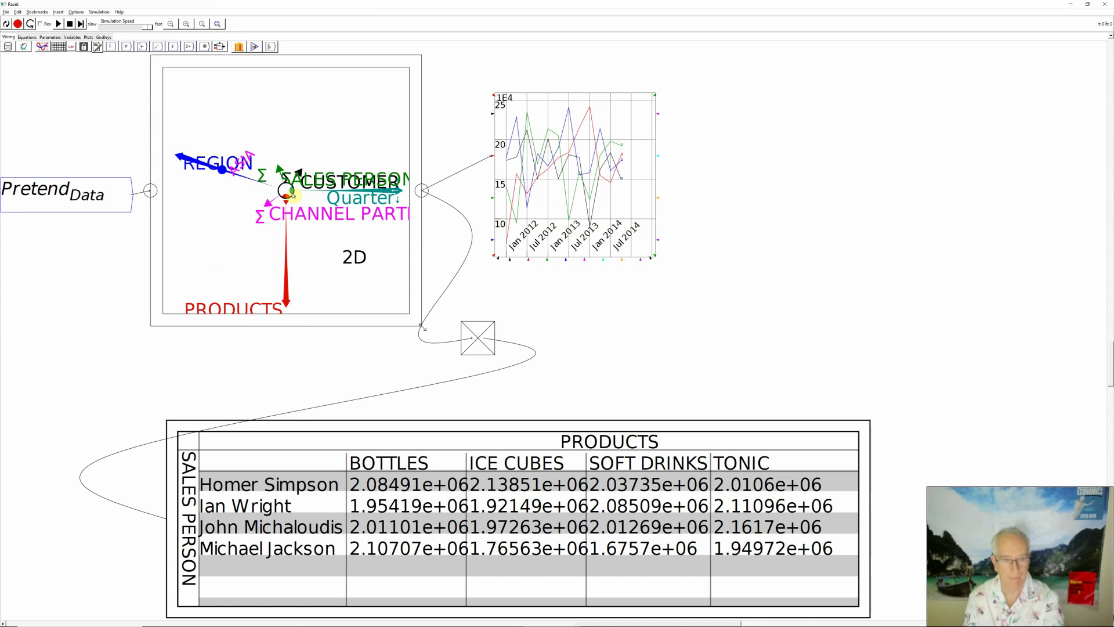
pyautogui.moveTo(293, 191); pyautogui.dragTo(295, 203)
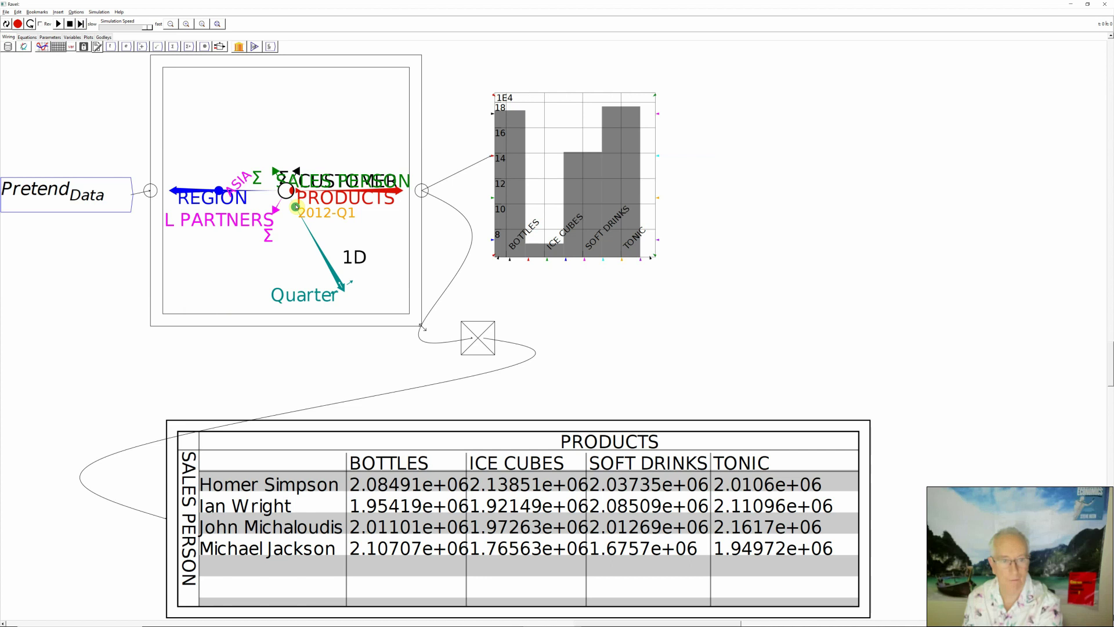
# Step the Quarter slice forward to 2014-Q3, back to 2013-Q1, and forward again to 2014-Q3 to compare product sales.
pyautogui.scroll(-2, 296, 207)
pyautogui.scroll(-5, 296, 207)
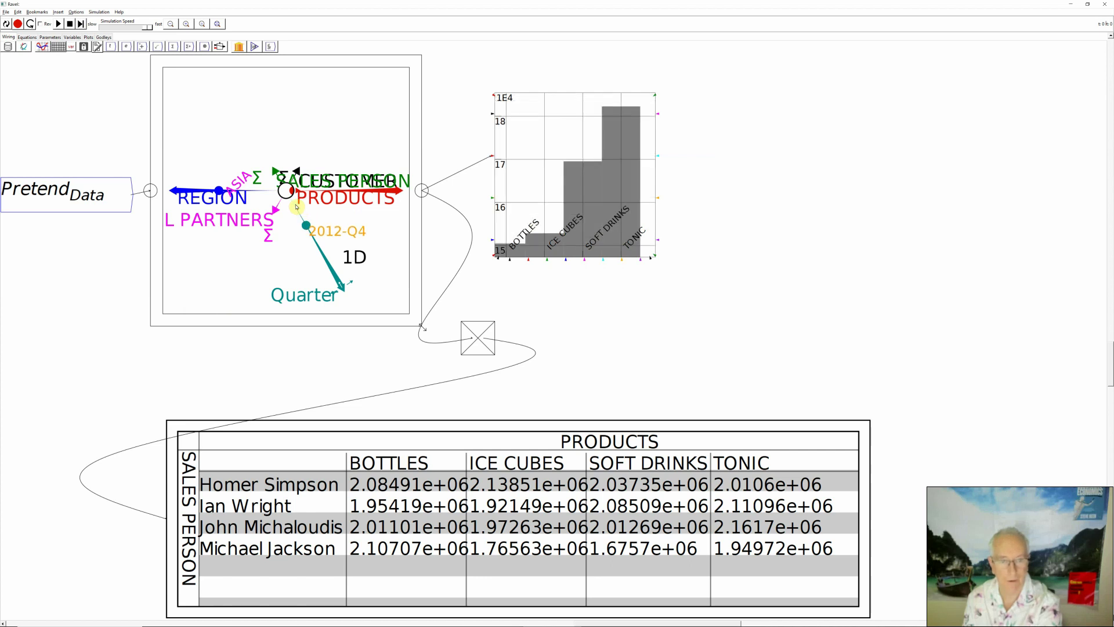
pyautogui.scroll(-3, 296, 207)
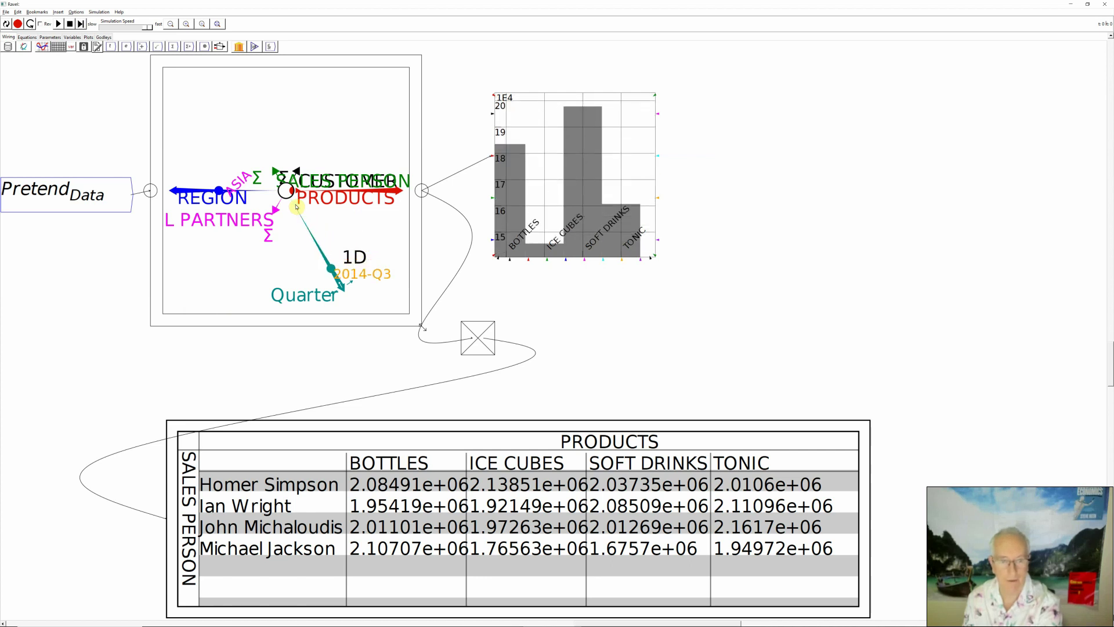
pyautogui.scroll(4, 296, 207)
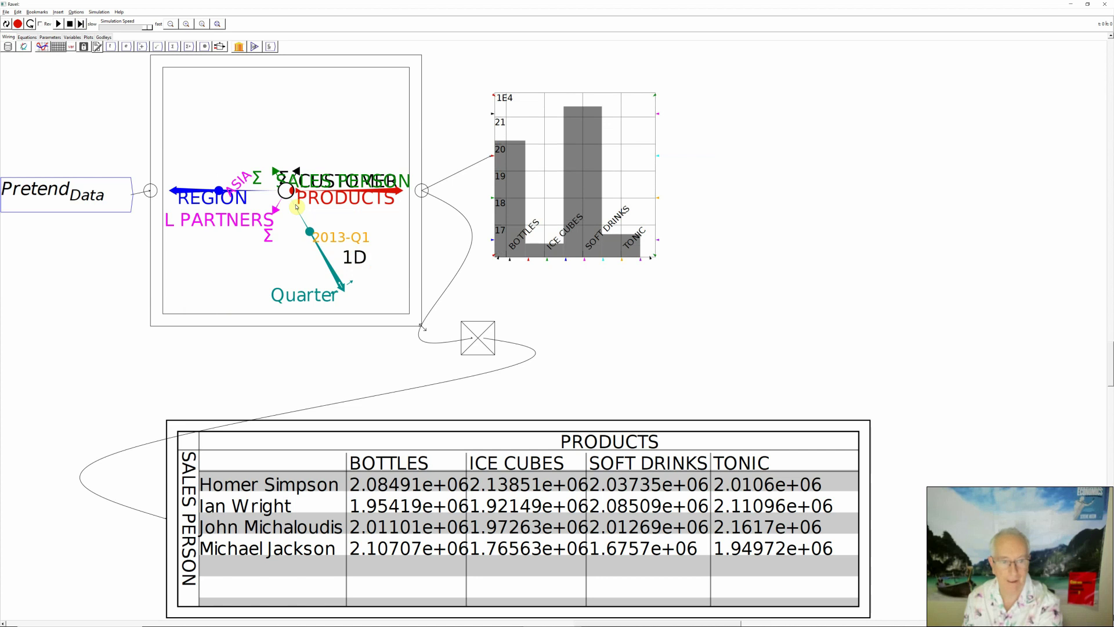
pyautogui.scroll(-4, 296, 207)
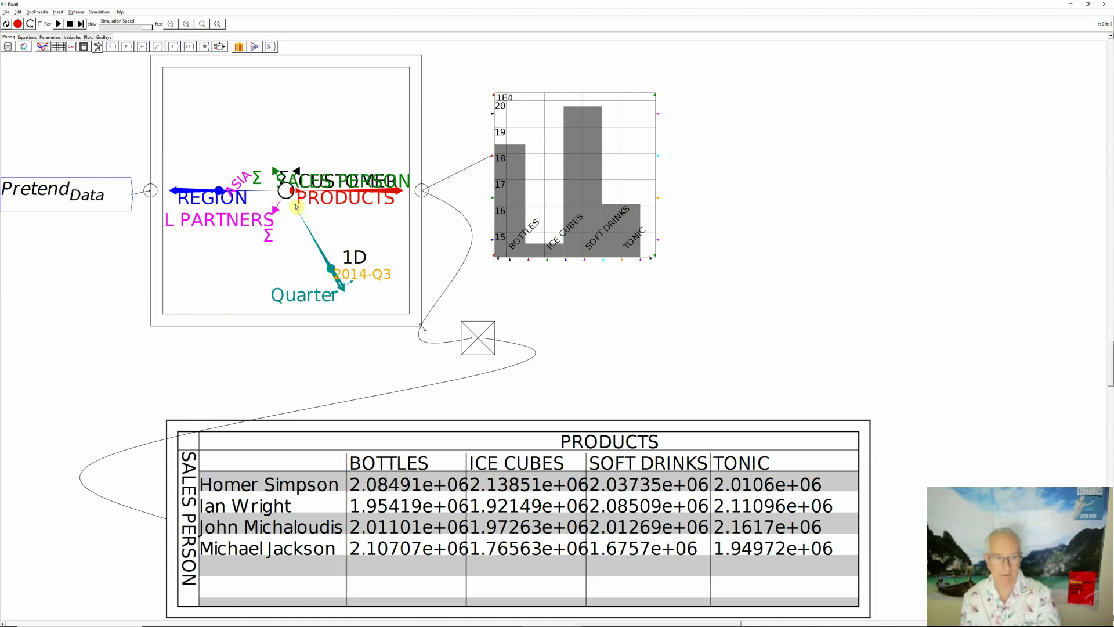
pyautogui.rightClick(304, 224)
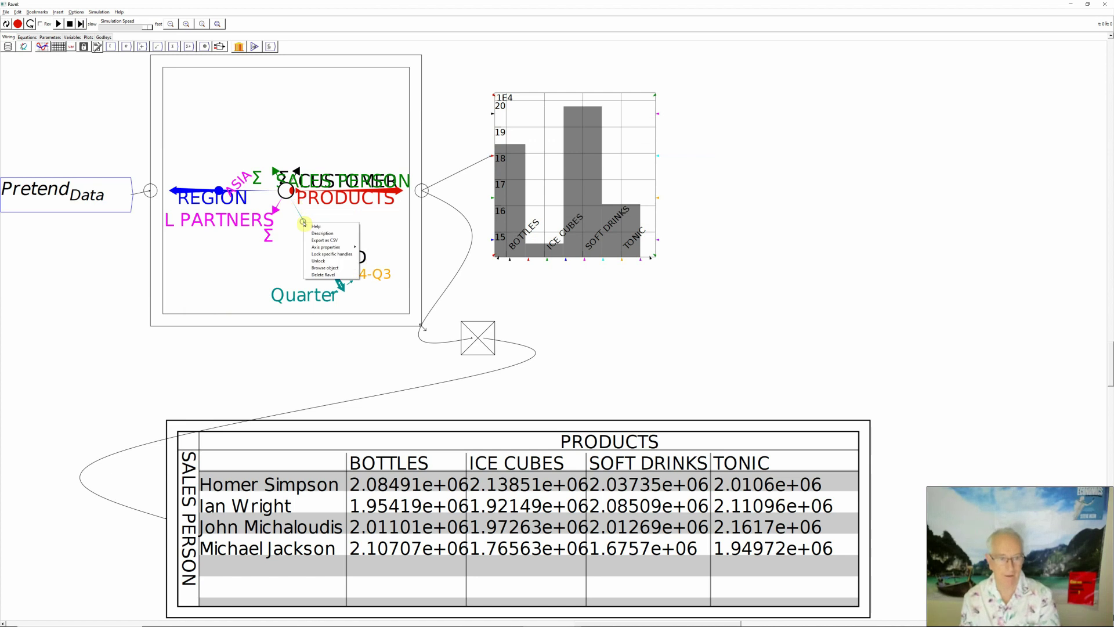
pyautogui.moveTo(328, 247)
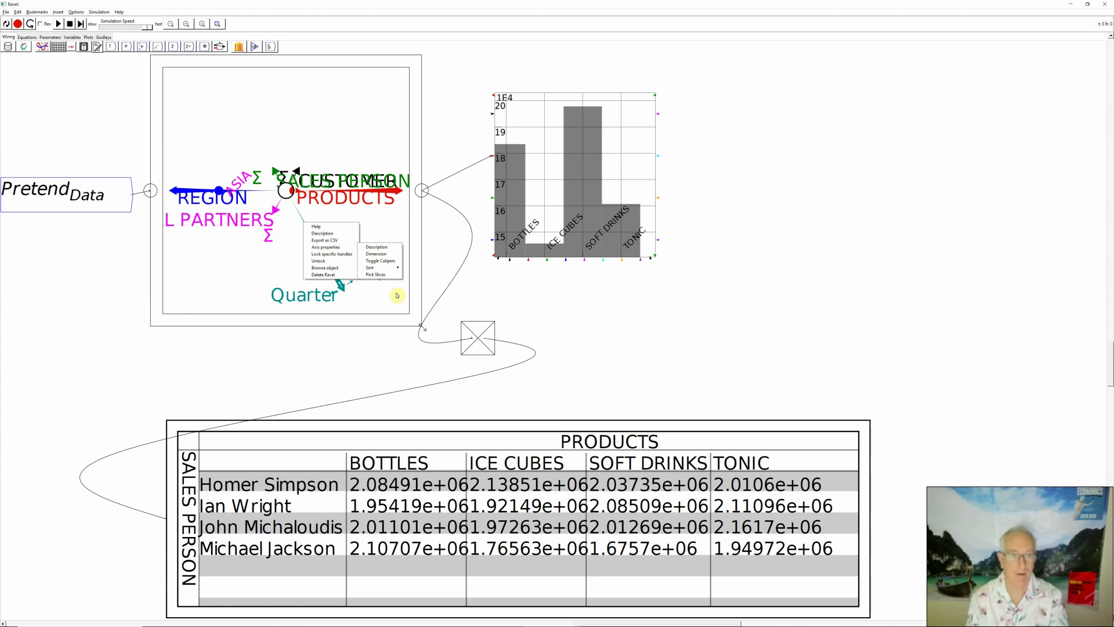
pyautogui.click(371, 336)
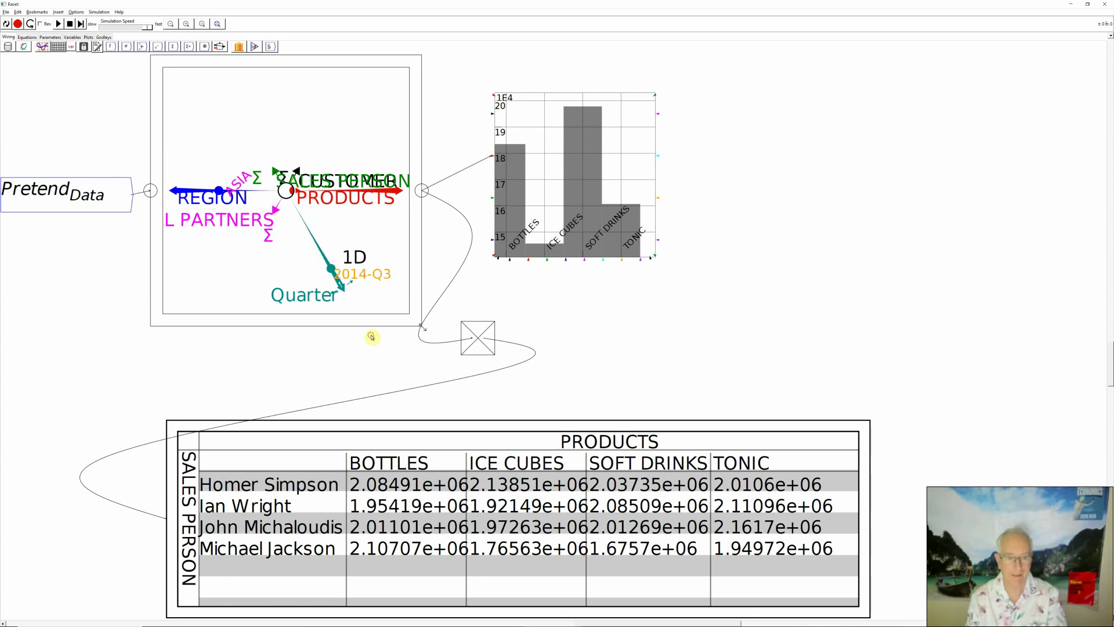